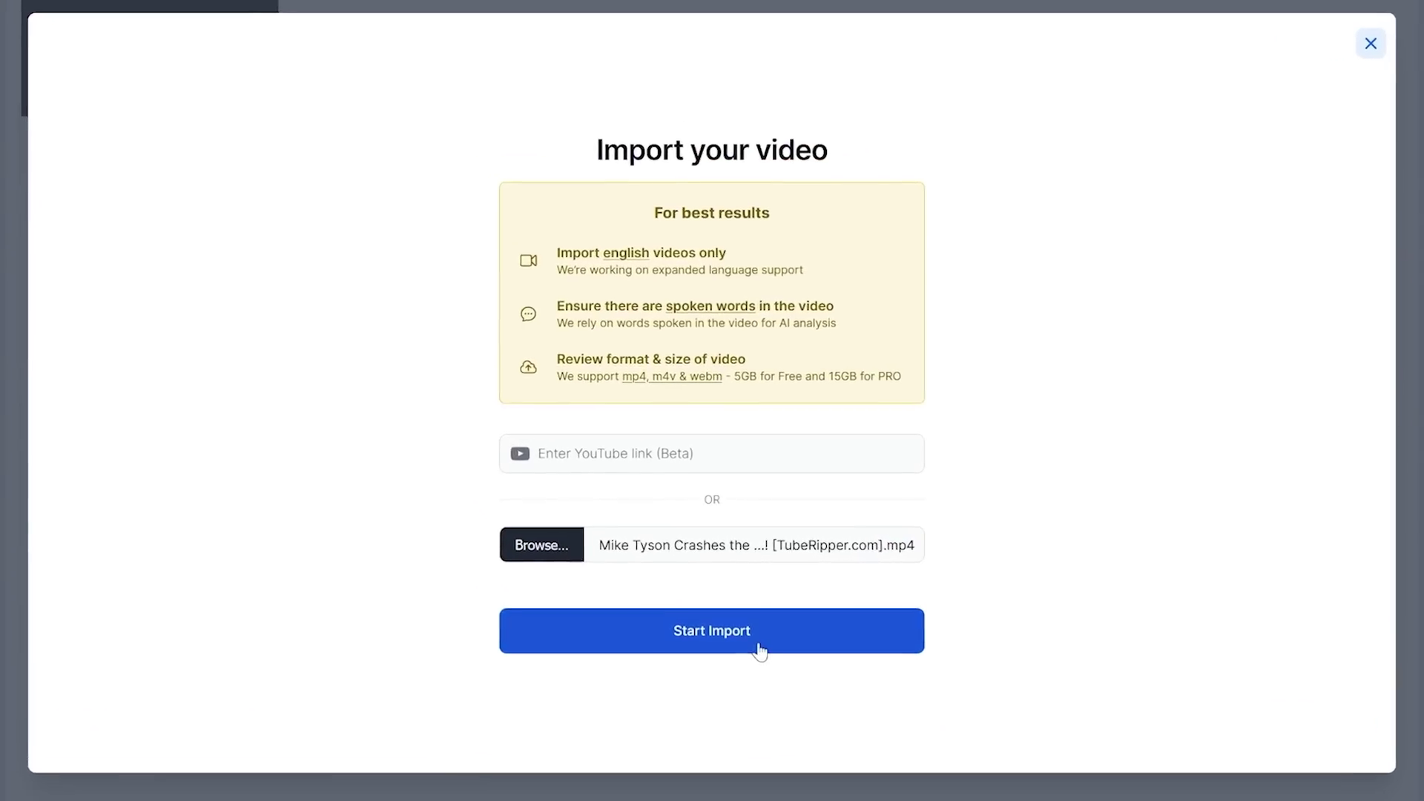
Step: Import the Mike Tyson podcast into 20 vidyo.ai shorts, then extract the Get RICH video as MP4 in TubeRipper
{"action": "left_click", "coordinate": [752, 612]}
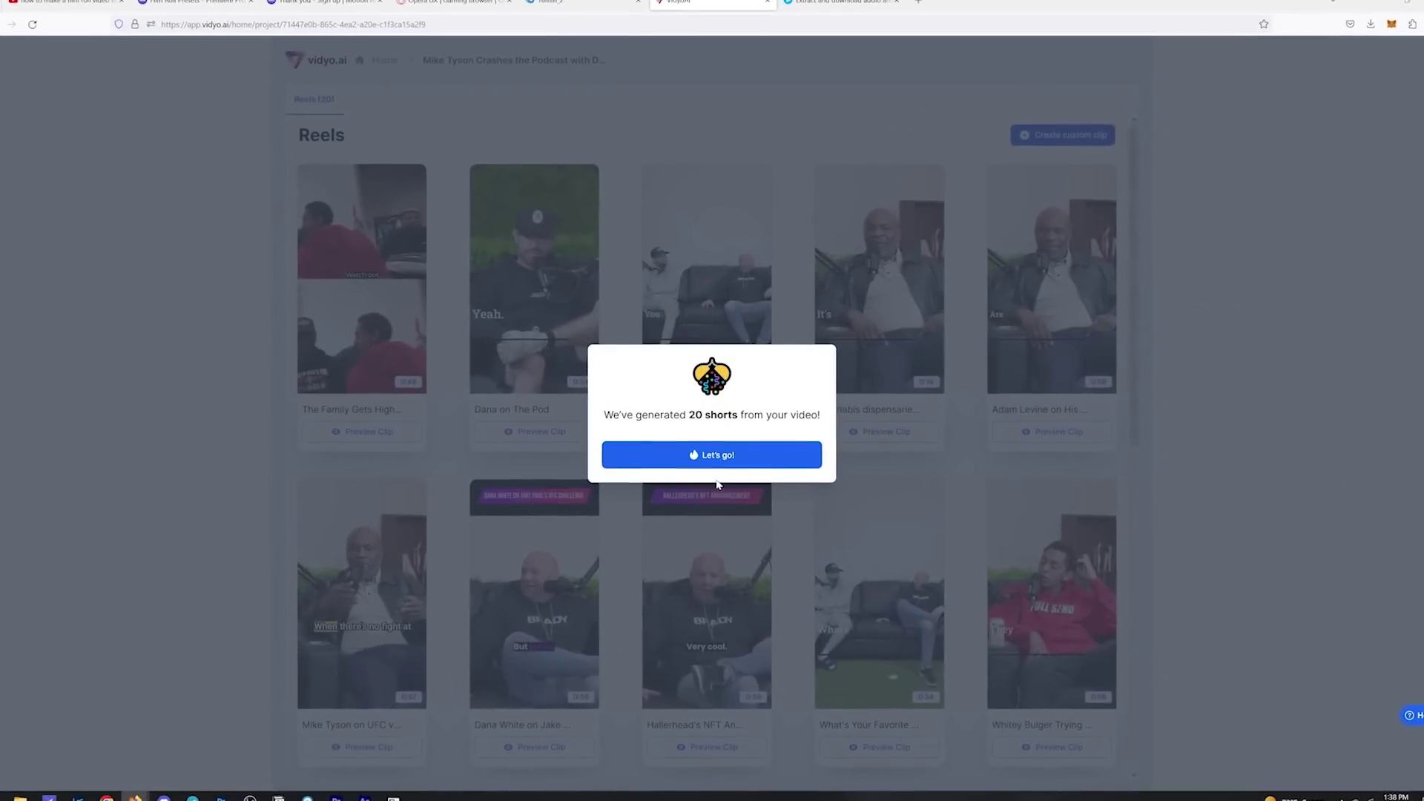
{"action": "left_click", "coordinate": [714, 455]}
{"action": "scroll", "coordinate": [936, 473], "scroll_direction": "down", "scroll_amount": 3}
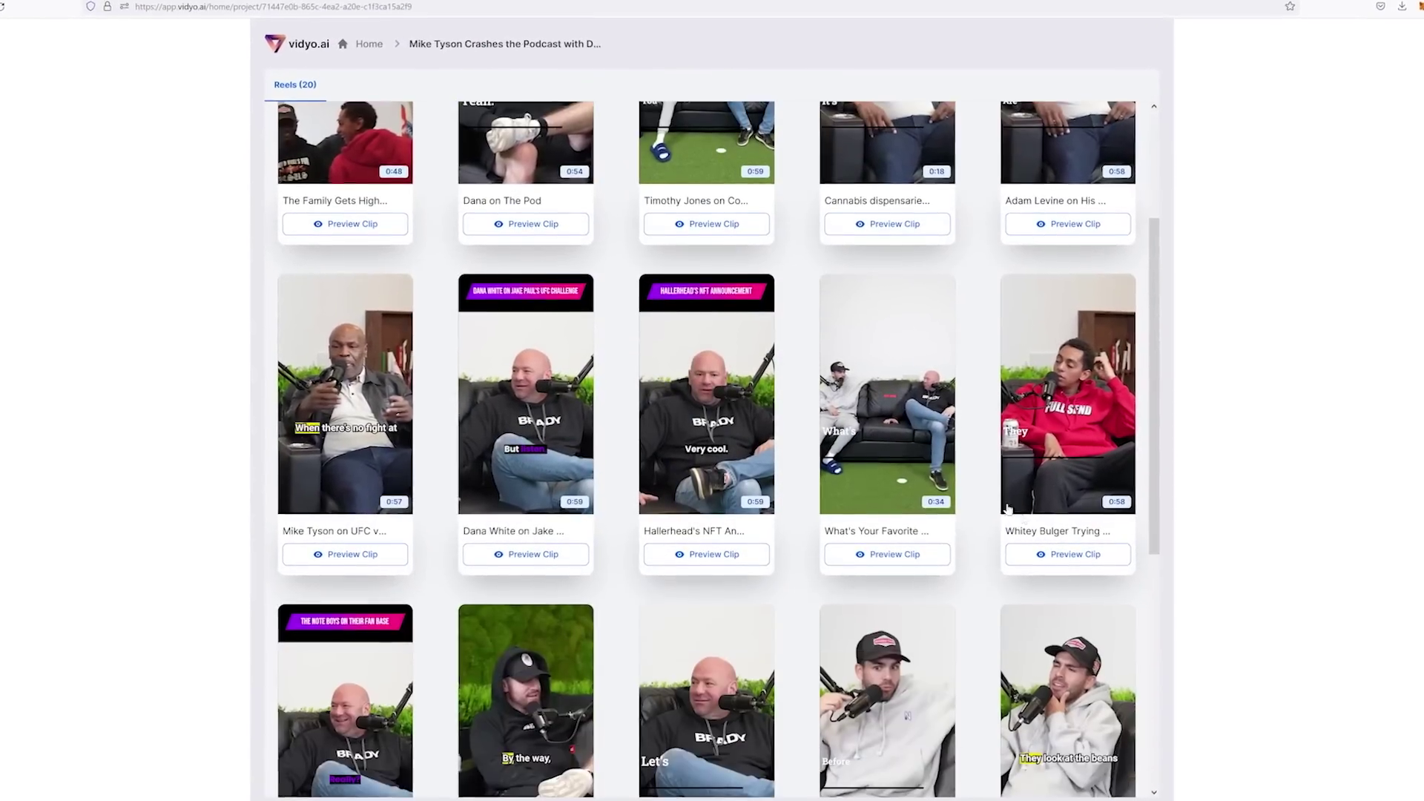
{"action": "scroll", "coordinate": [955, 482], "scroll_direction": "down", "scroll_amount": 2}
{"action": "scroll", "coordinate": [956, 482], "scroll_direction": "down", "scroll_amount": 3}
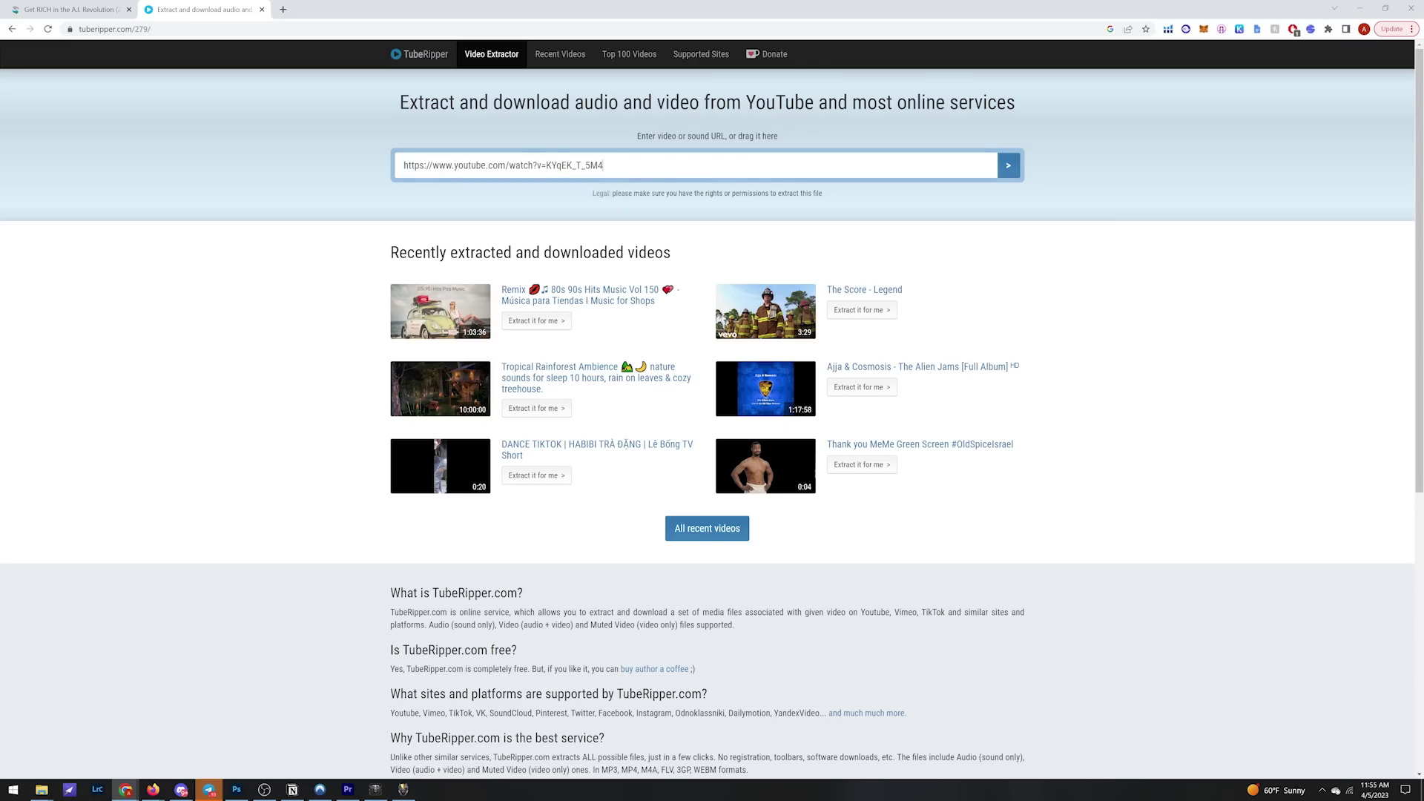
{"action": "type", "text": "https://www.youtube.com/watch?v=QdjNQOvW3P4&t=2s"}
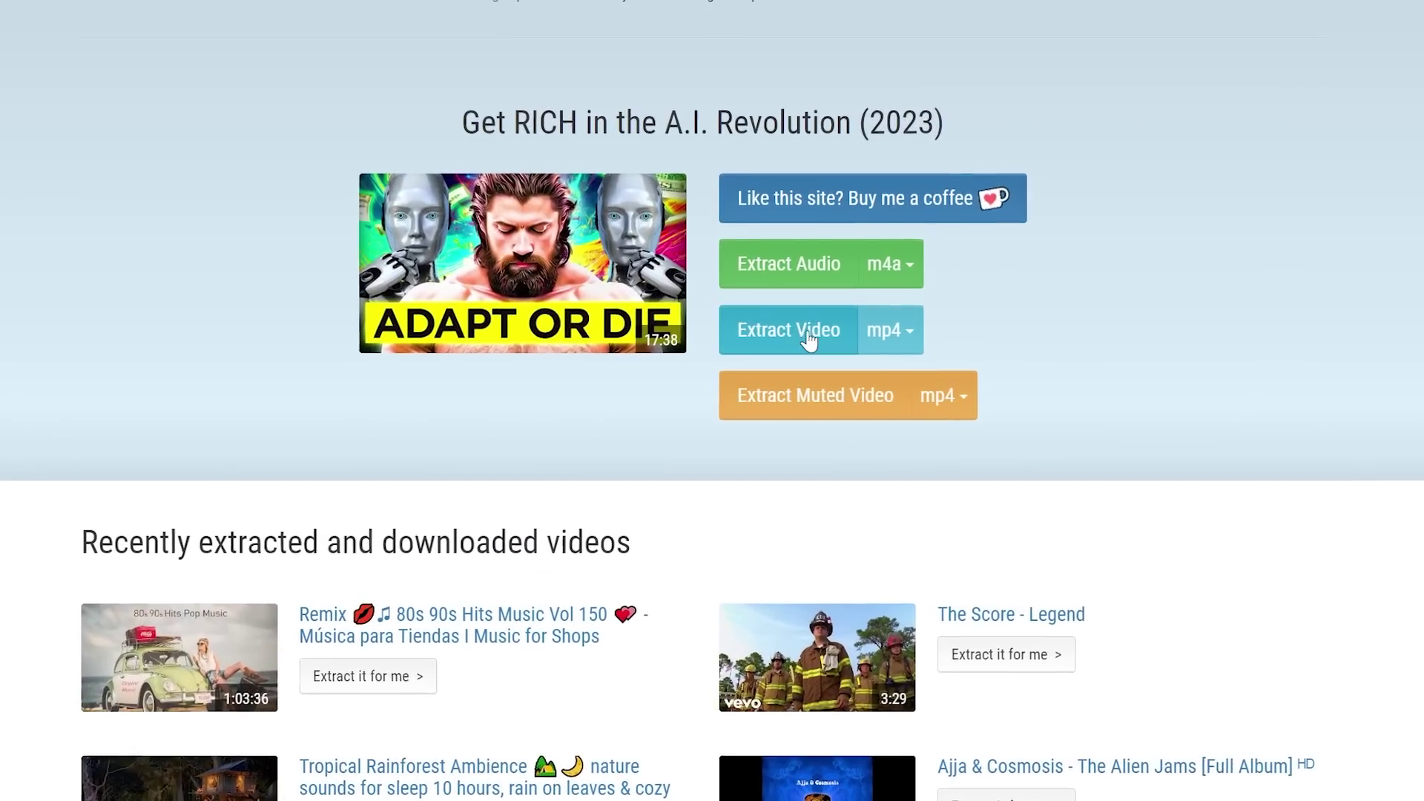
{"action": "left_click", "coordinate": [809, 339]}
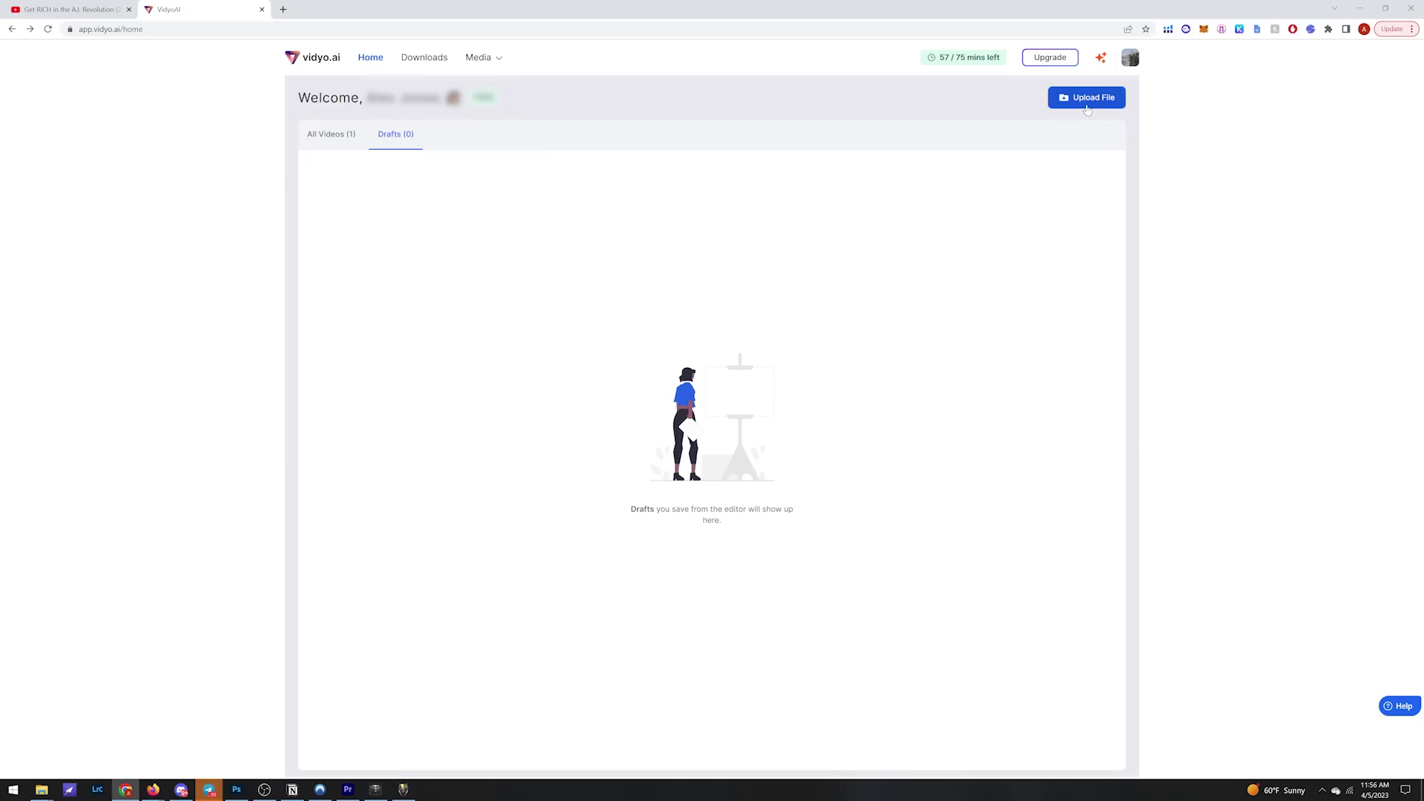
Step: Upload the downloaded Get RICH in the A.I. Revolution mp4 to vidyo.ai as Portrait (9:16) shorts, skipping social handles
{"action": "left_click", "coordinate": [1086, 98]}
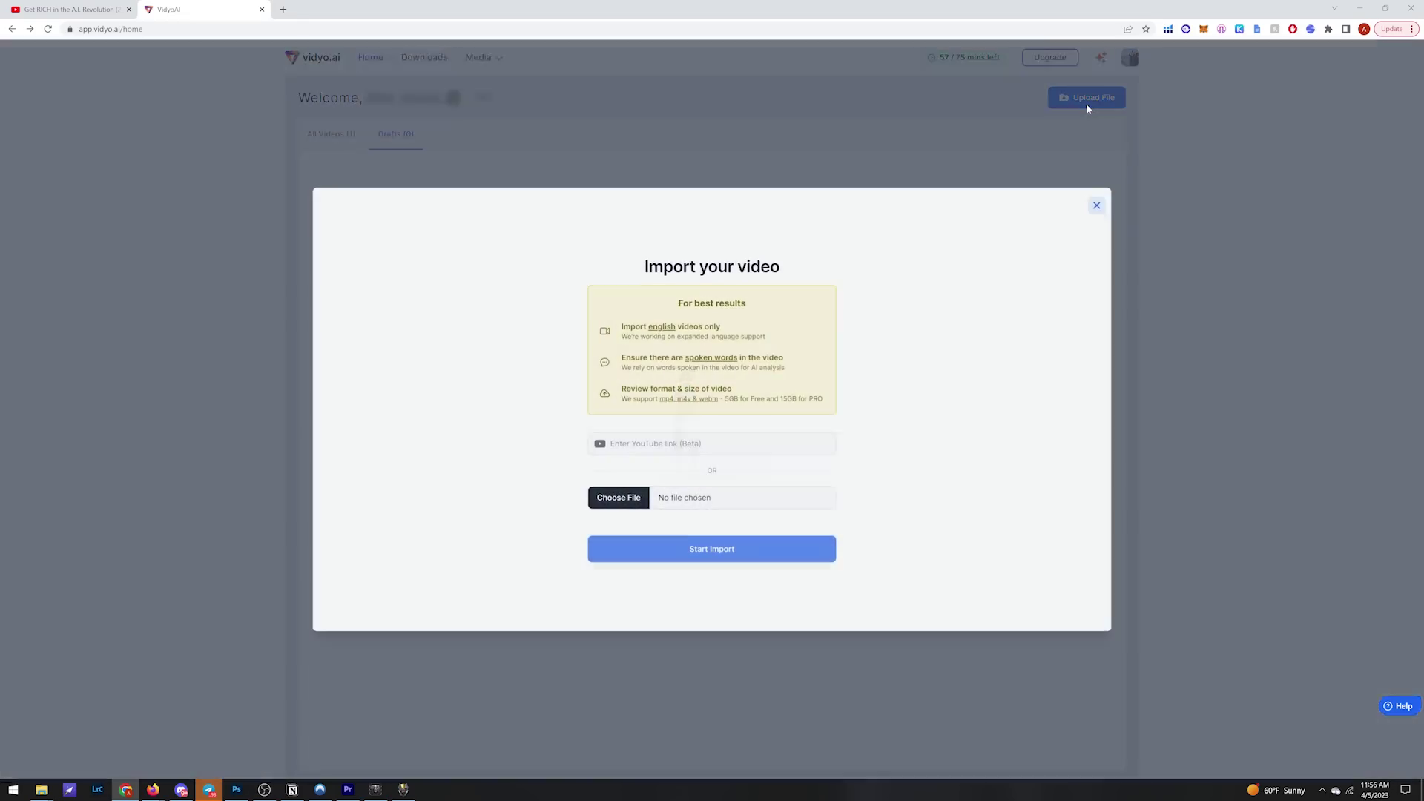
{"action": "left_click", "coordinate": [617, 497]}
{"action": "double_click", "coordinate": [224, 153]}
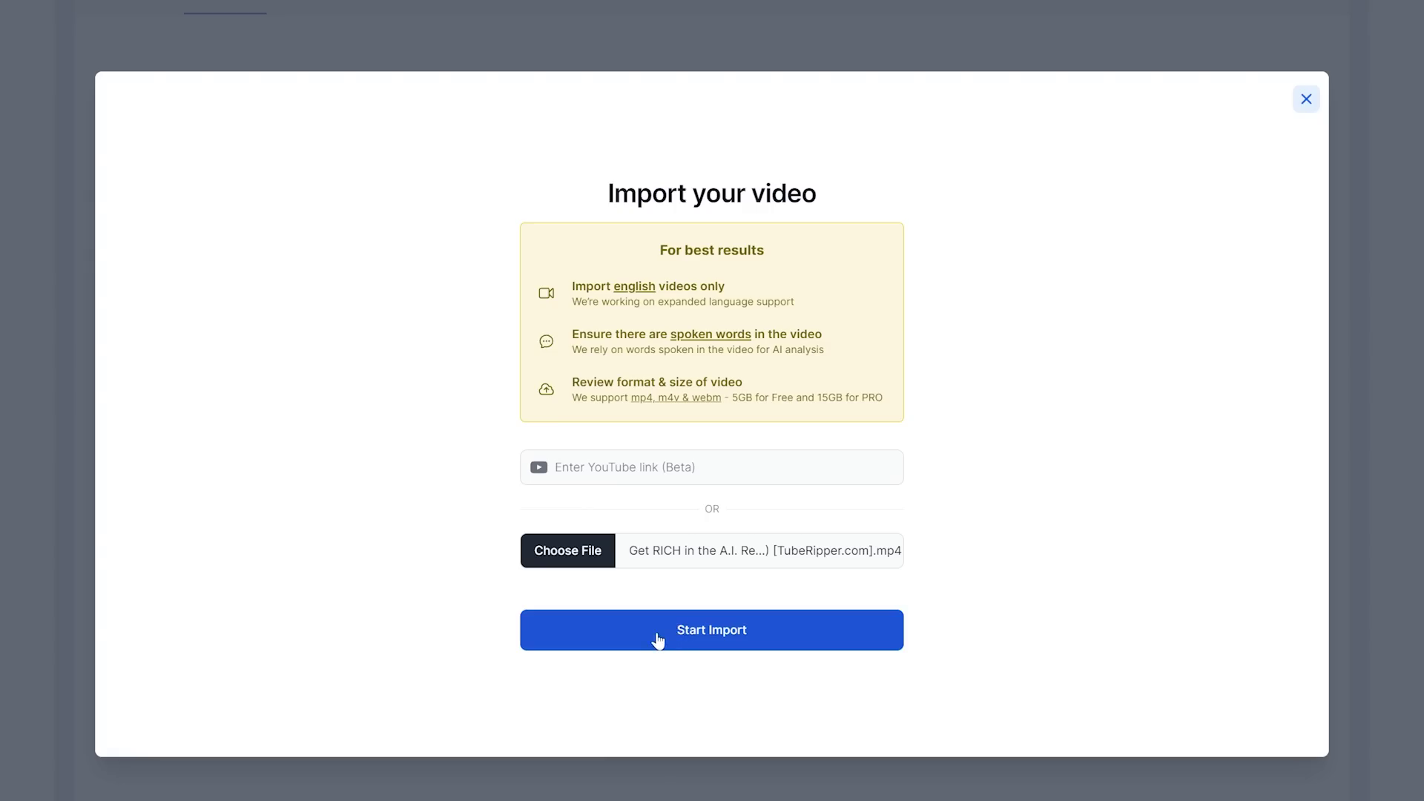
{"action": "left_click", "coordinate": [675, 553]}
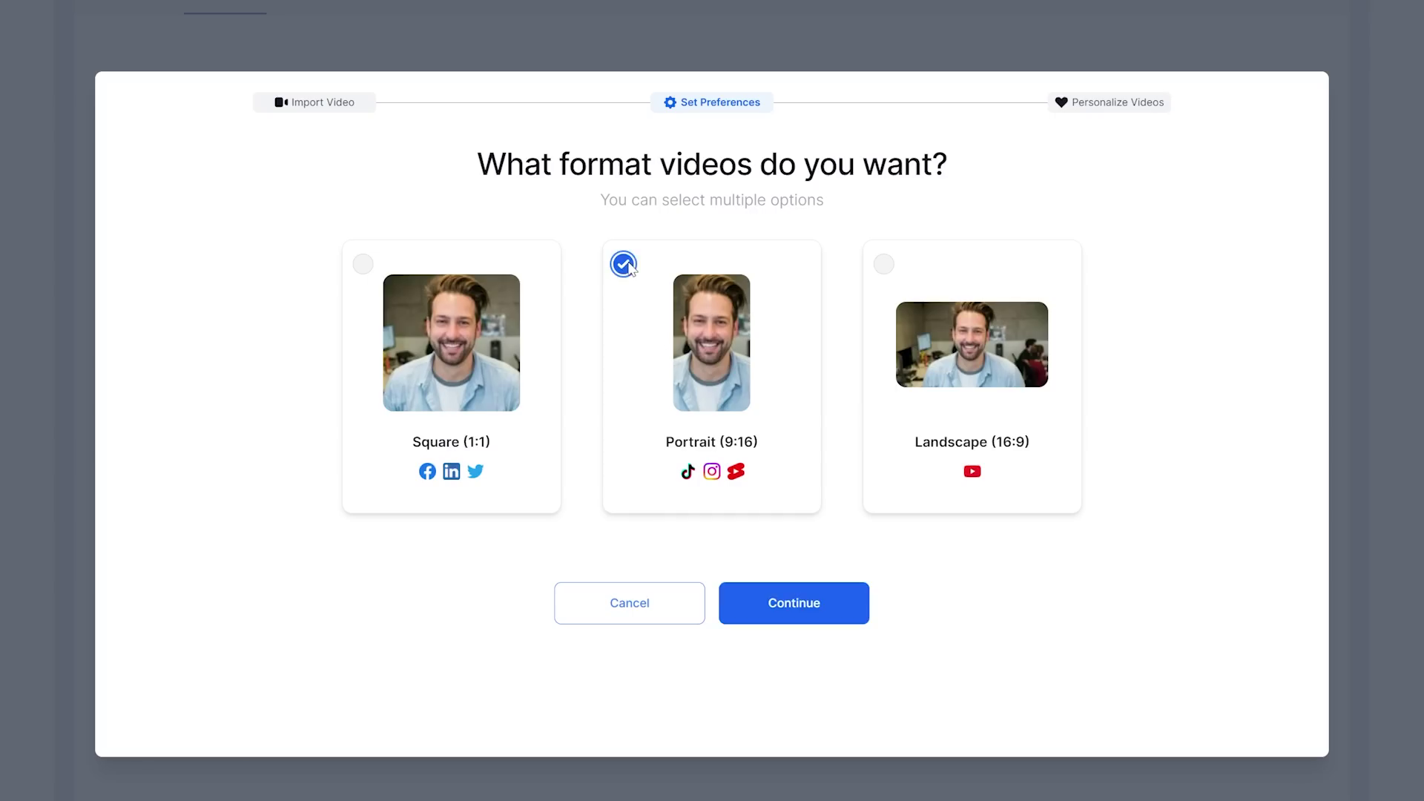
{"action": "left_click", "coordinate": [779, 609]}
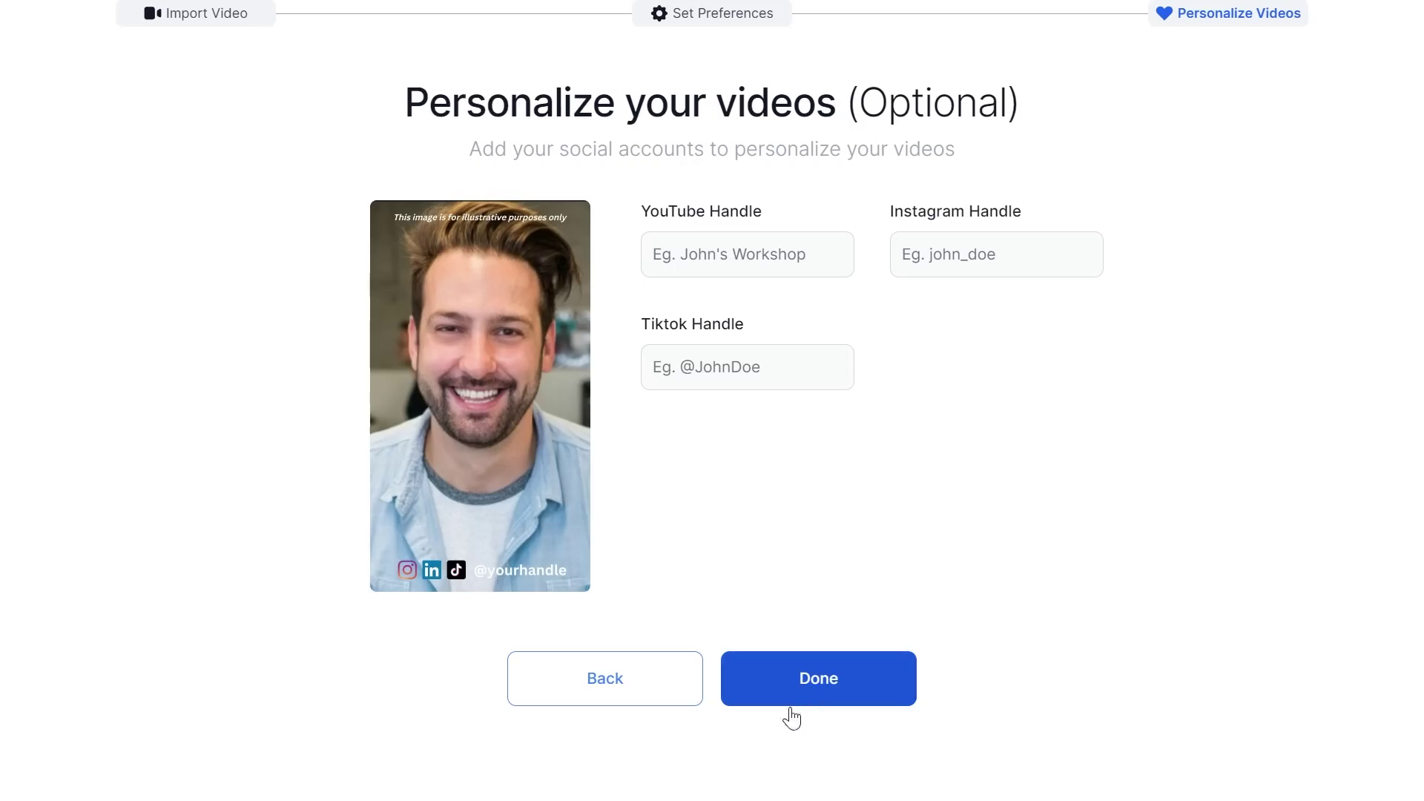
{"action": "left_click", "coordinate": [840, 697]}
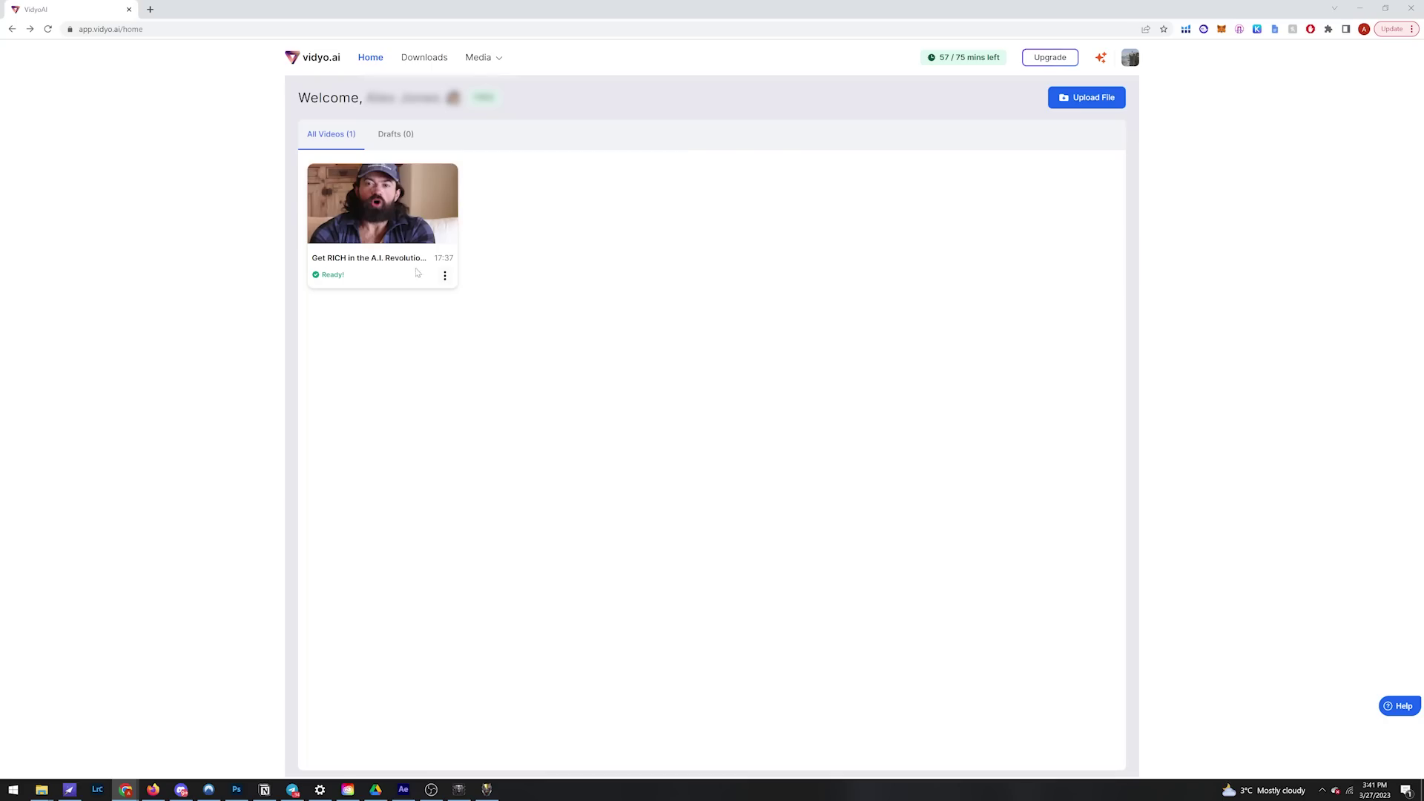
Step: Open the AI Will Change The World In 2030 reel and apply the navy title-and-caption template
{"action": "left_click", "coordinate": [381, 210]}
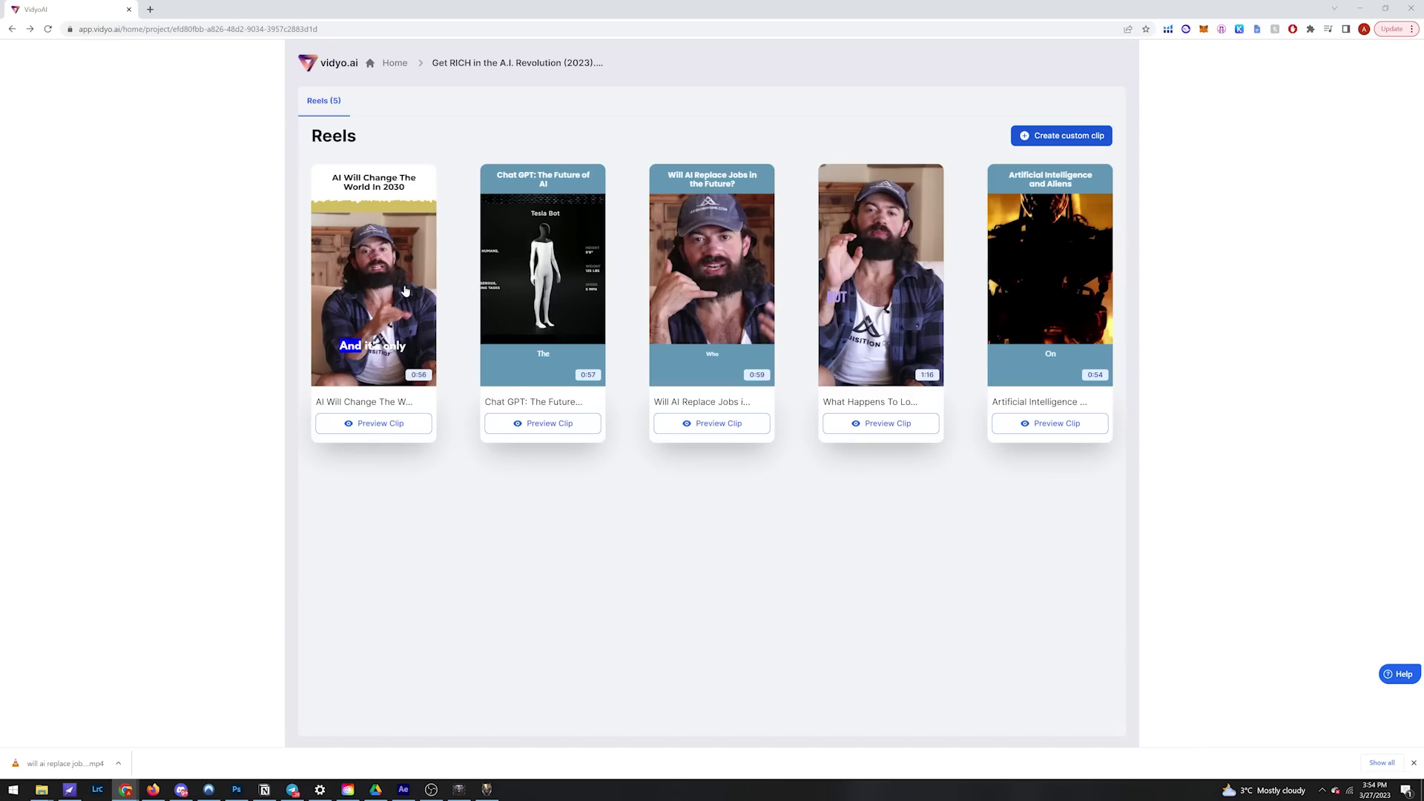
{"action": "left_click", "coordinate": [405, 290]}
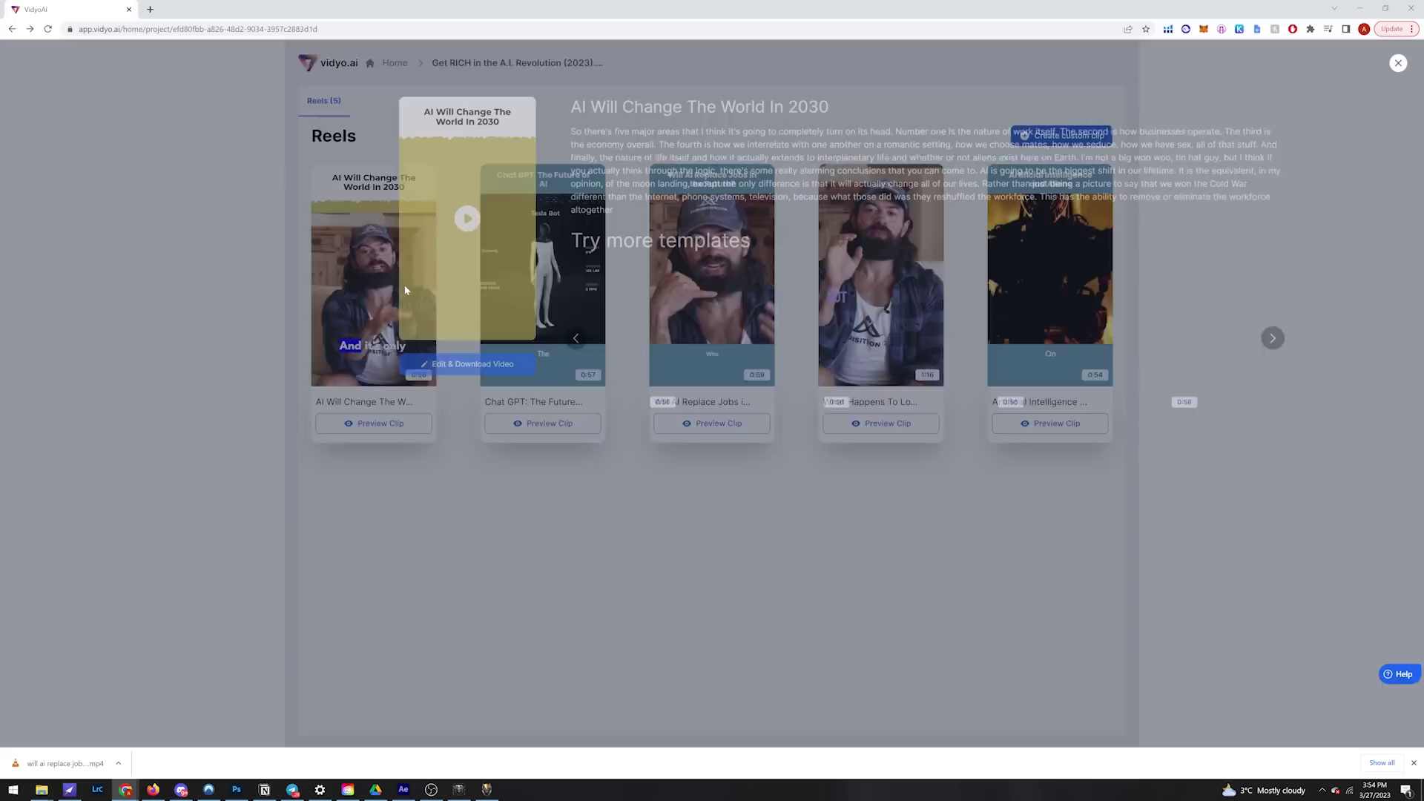
{"action": "left_click", "coordinate": [443, 366]}
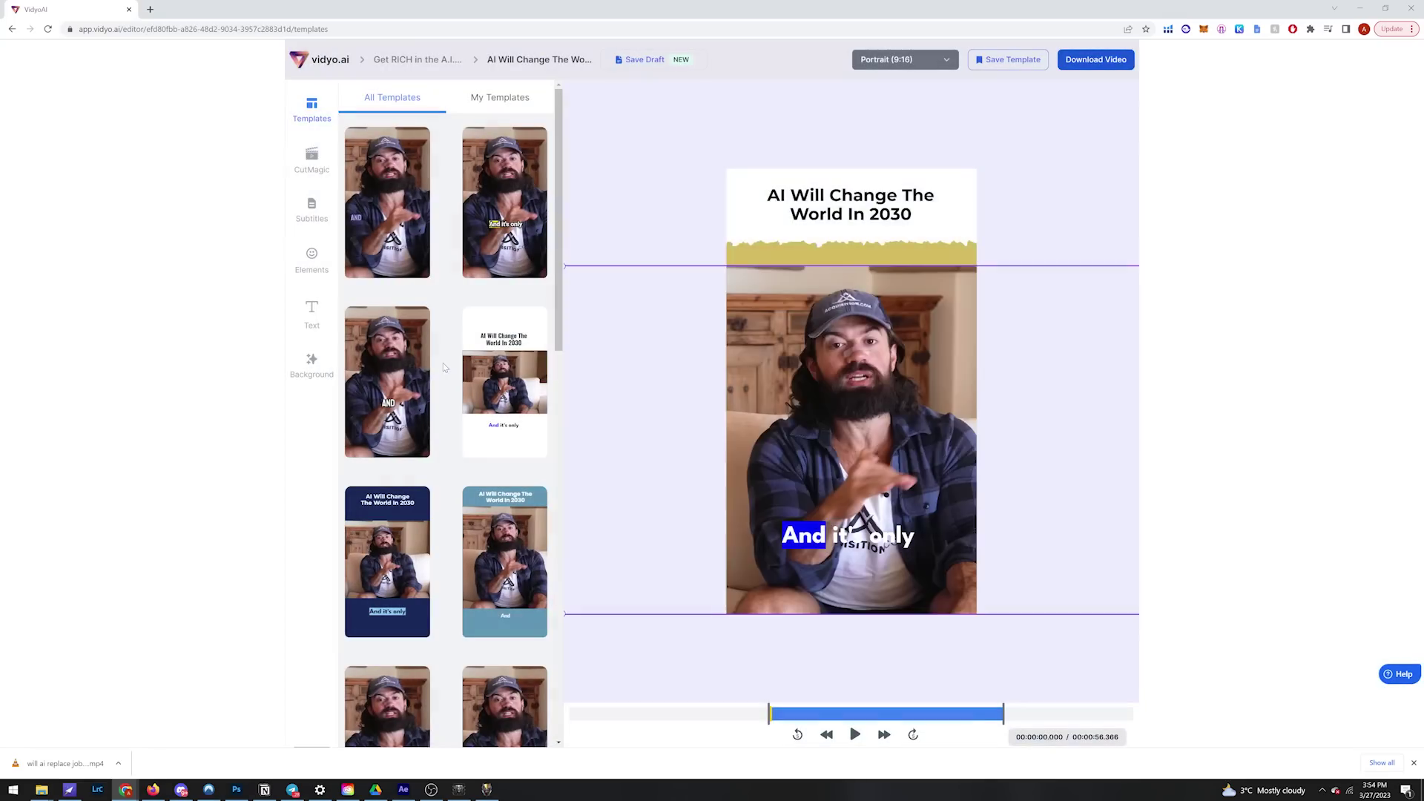
{"action": "left_click", "coordinate": [855, 734]}
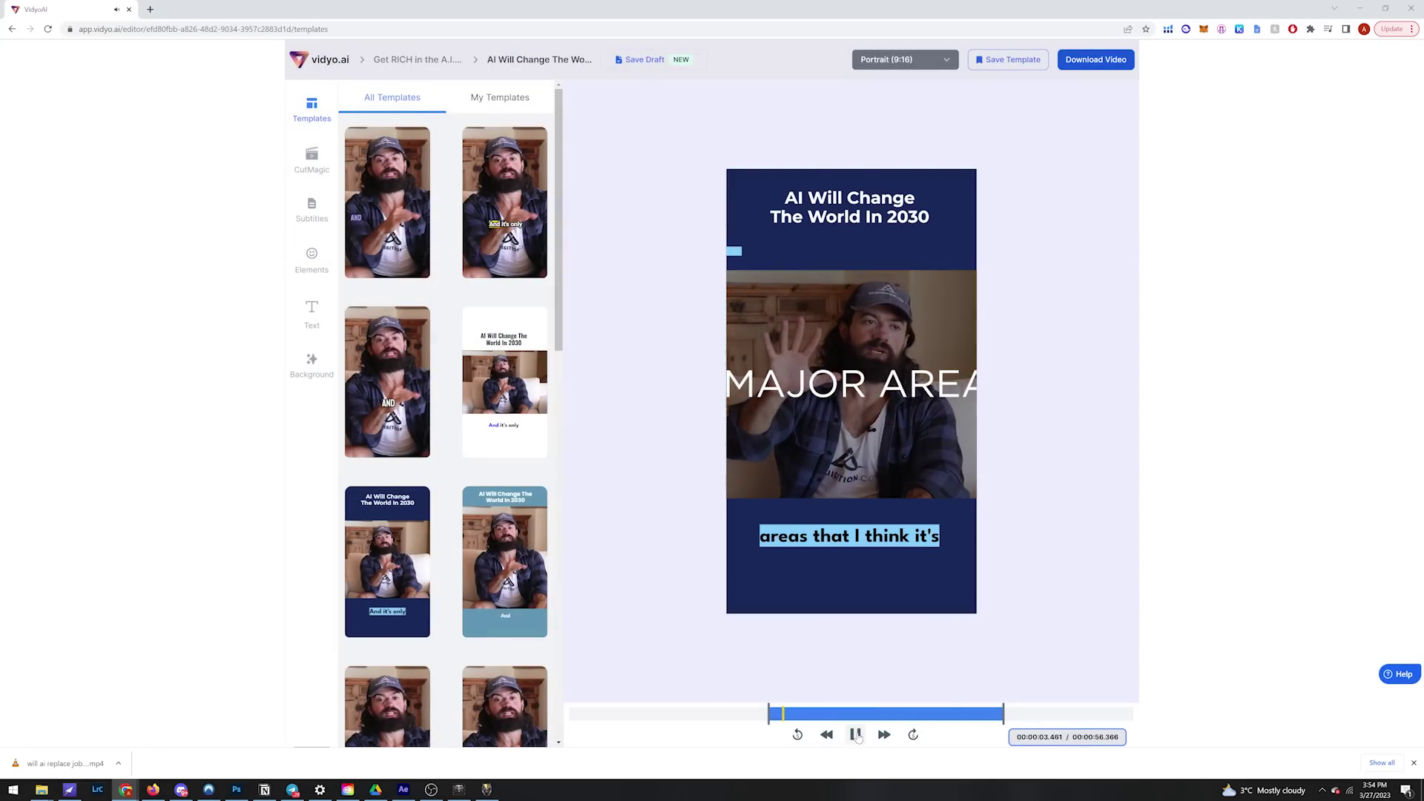
{"action": "left_click", "coordinate": [848, 563]}
Step: Shrink the video frame, move it lower, then enlarge it slightly and check the layout in preview
{"action": "left_click_drag", "start_coordinate": [633, 509], "coordinate": [730, 434]}
{"action": "left_click_drag", "start_coordinate": [809, 376], "coordinate": [821, 417]}
{"action": "left_click_drag", "start_coordinate": [991, 295], "coordinate": [1001, 289]}
{"action": "left_click", "coordinate": [855, 734]}
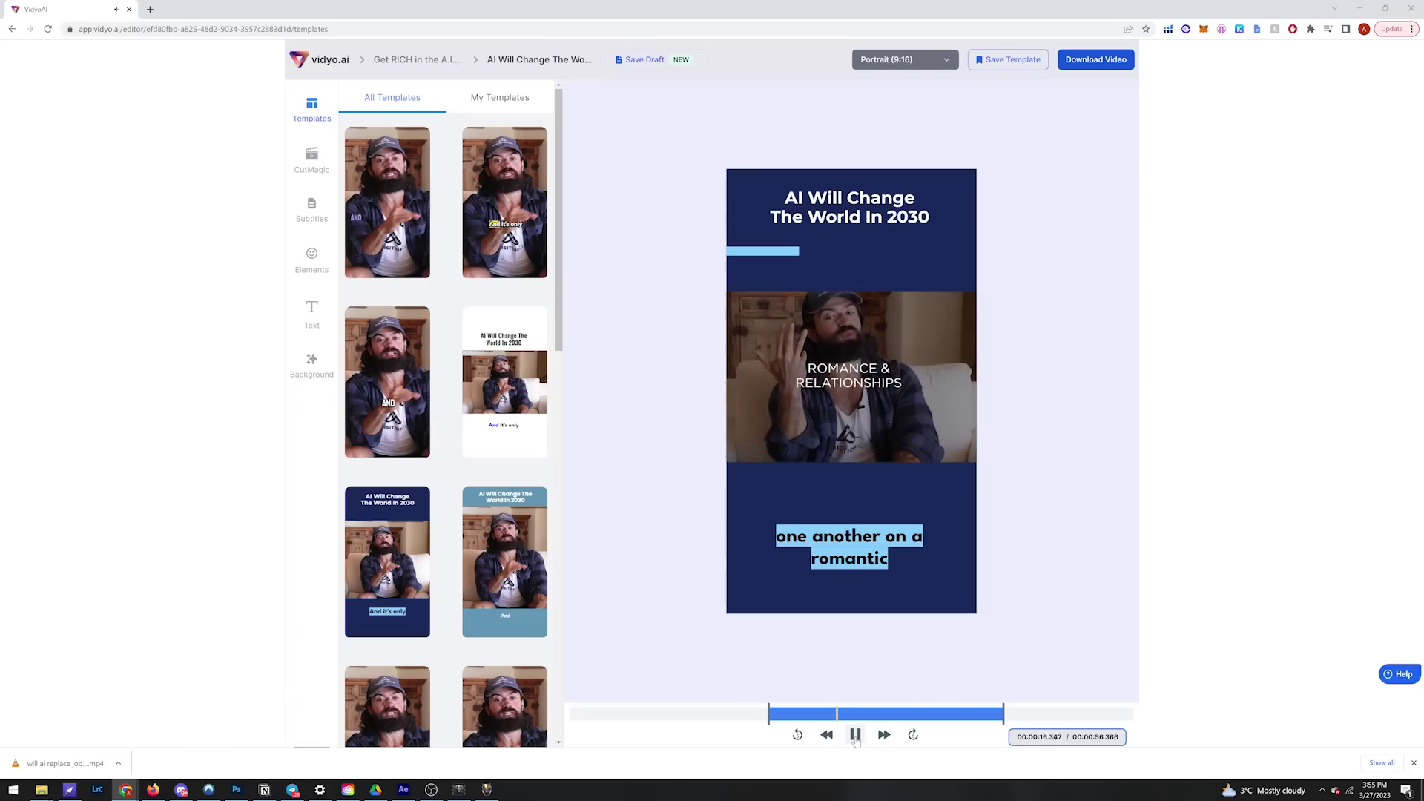
{"action": "left_click", "coordinate": [855, 735]}
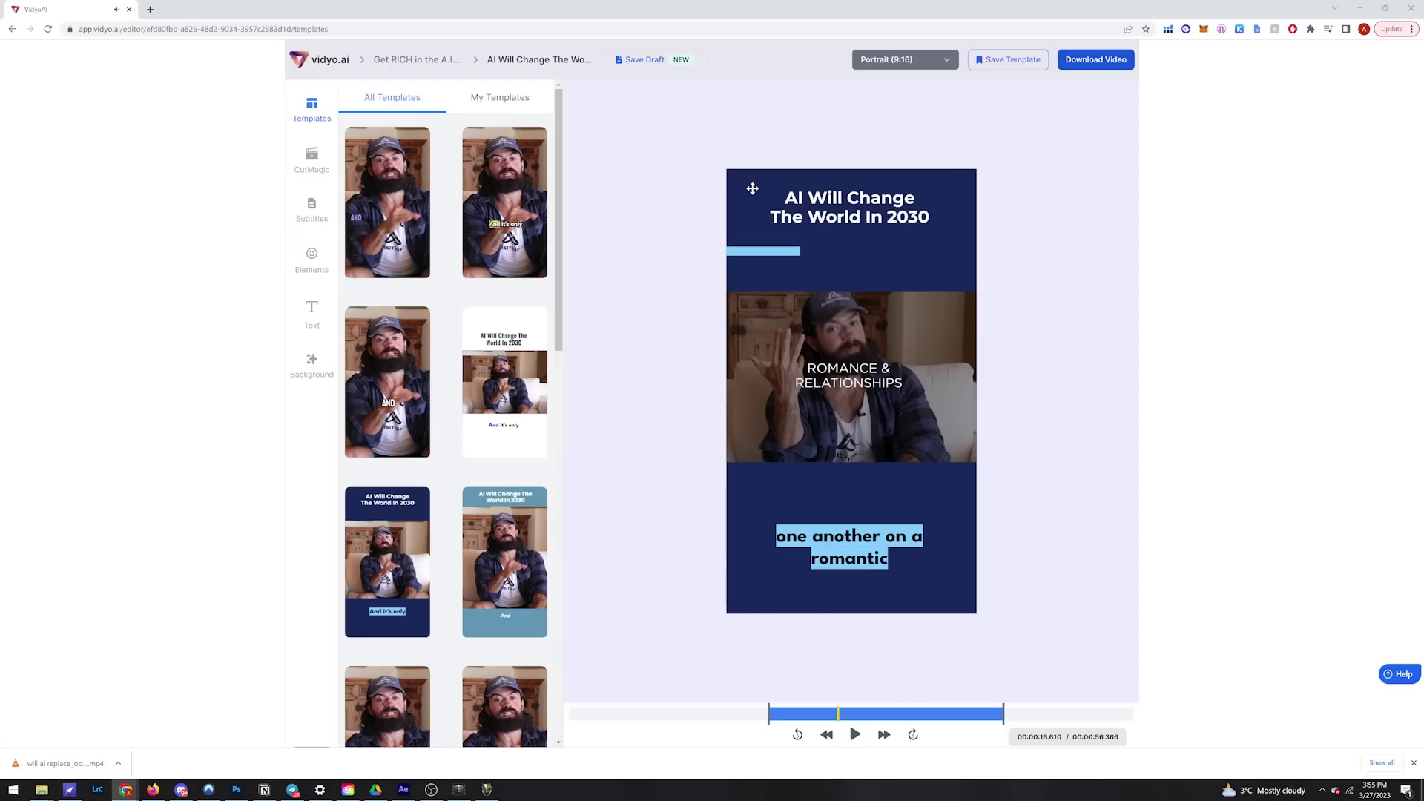
Step: Widen the title box so 'AI Will Change The World In 2030' rewraps onto three lines, then preview it
{"action": "left_click", "coordinate": [312, 313]}
{"action": "left_click_drag", "start_coordinate": [881, 204], "coordinate": [907, 207]}
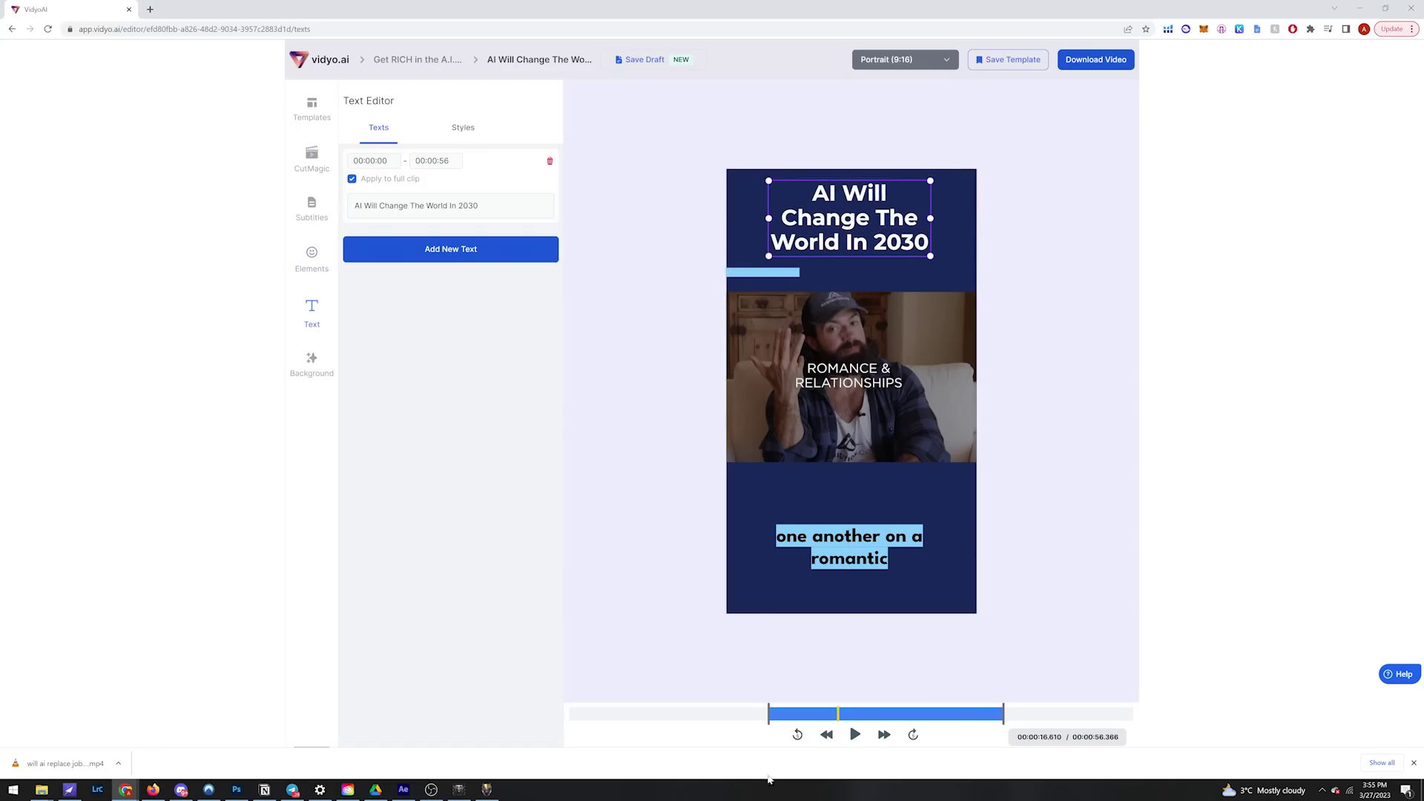
{"action": "left_click", "coordinate": [855, 735]}
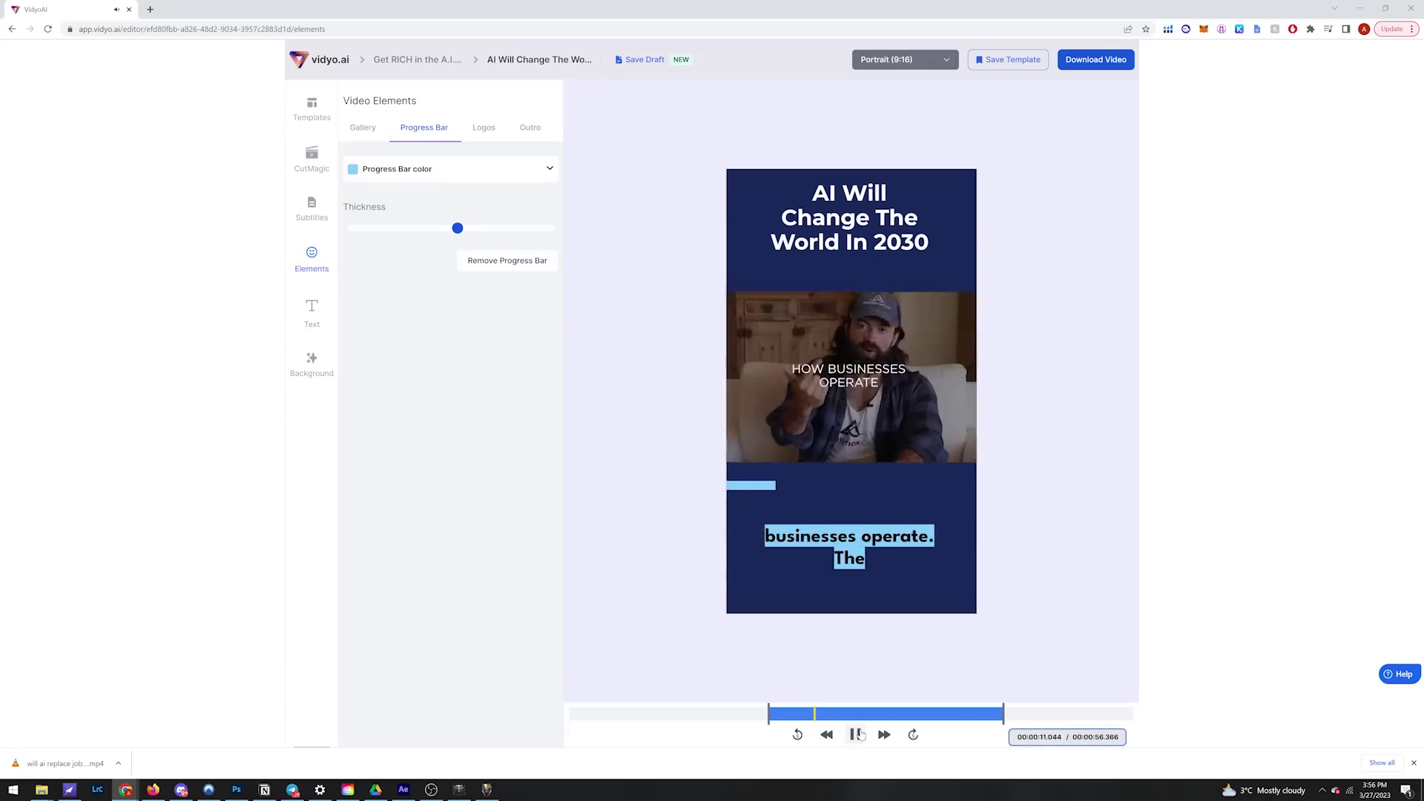
{"action": "left_click", "coordinate": [856, 736]}
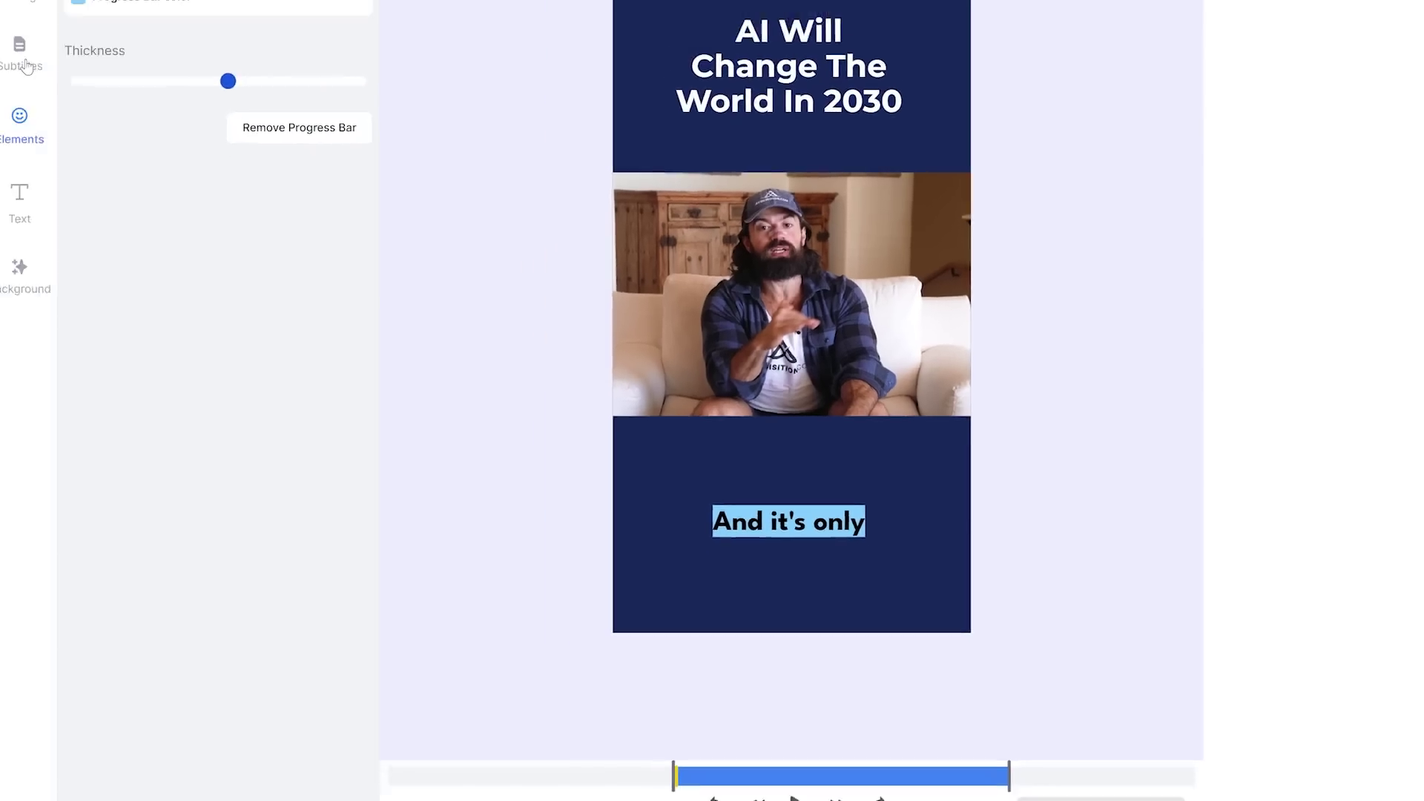
Step: Edit the subtitle lines into full sentences like 'The second is how businesses operate.' and delete the empty entry
{"action": "left_click", "coordinate": [311, 209]}
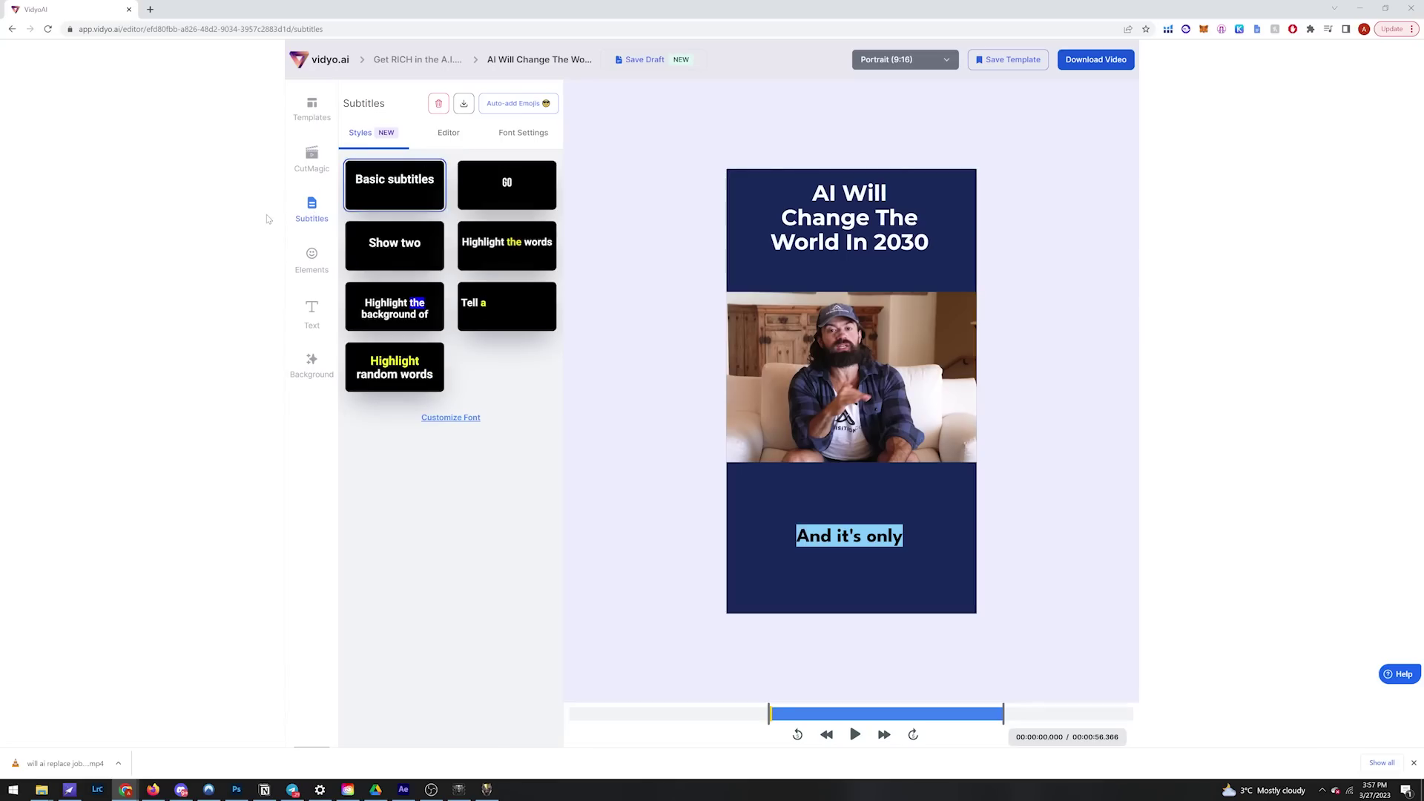
{"action": "left_click", "coordinate": [436, 143]}
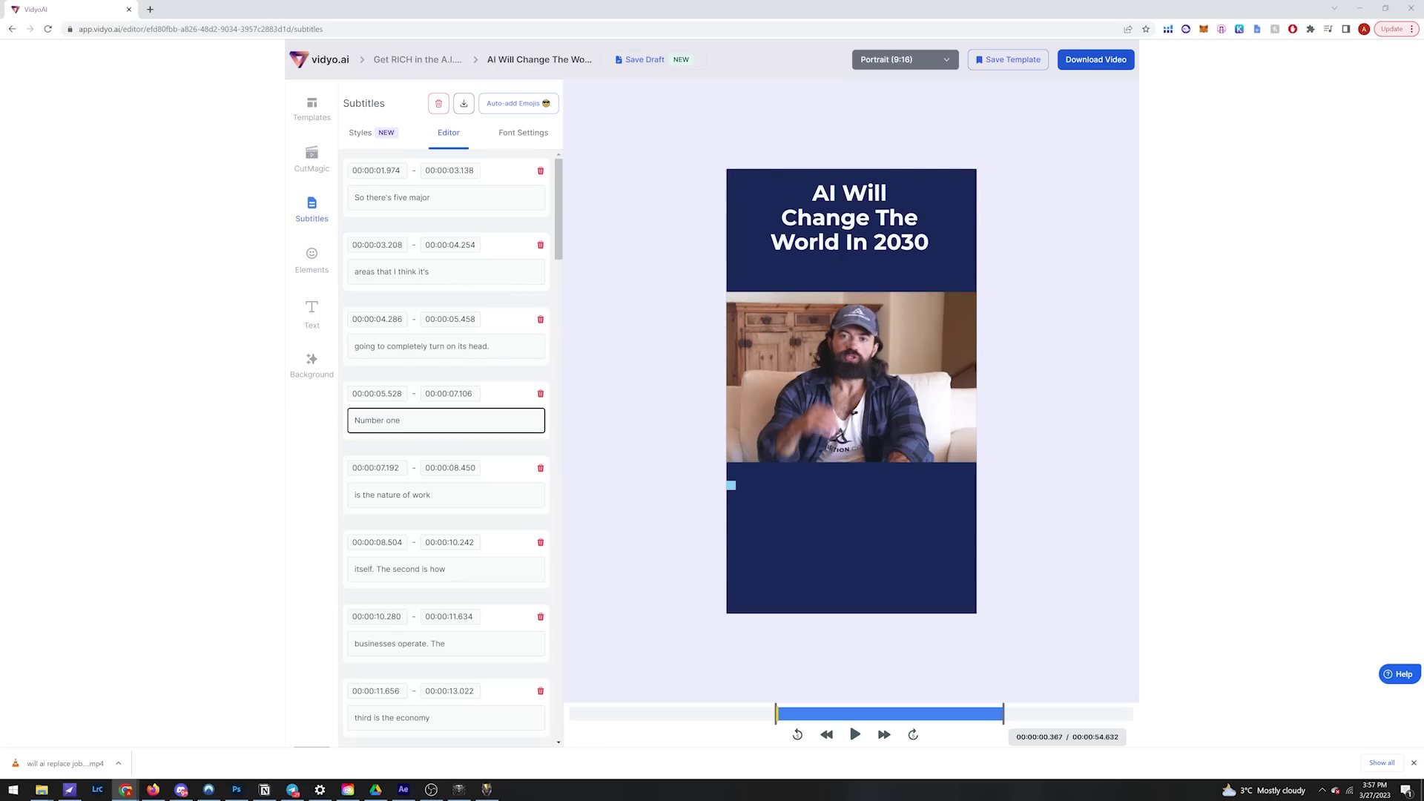
{"action": "scroll", "coordinate": [430, 593], "scroll_direction": "down", "scroll_amount": 1}
{"action": "left_click_drag", "start_coordinate": [430, 588], "coordinate": [323, 596]}
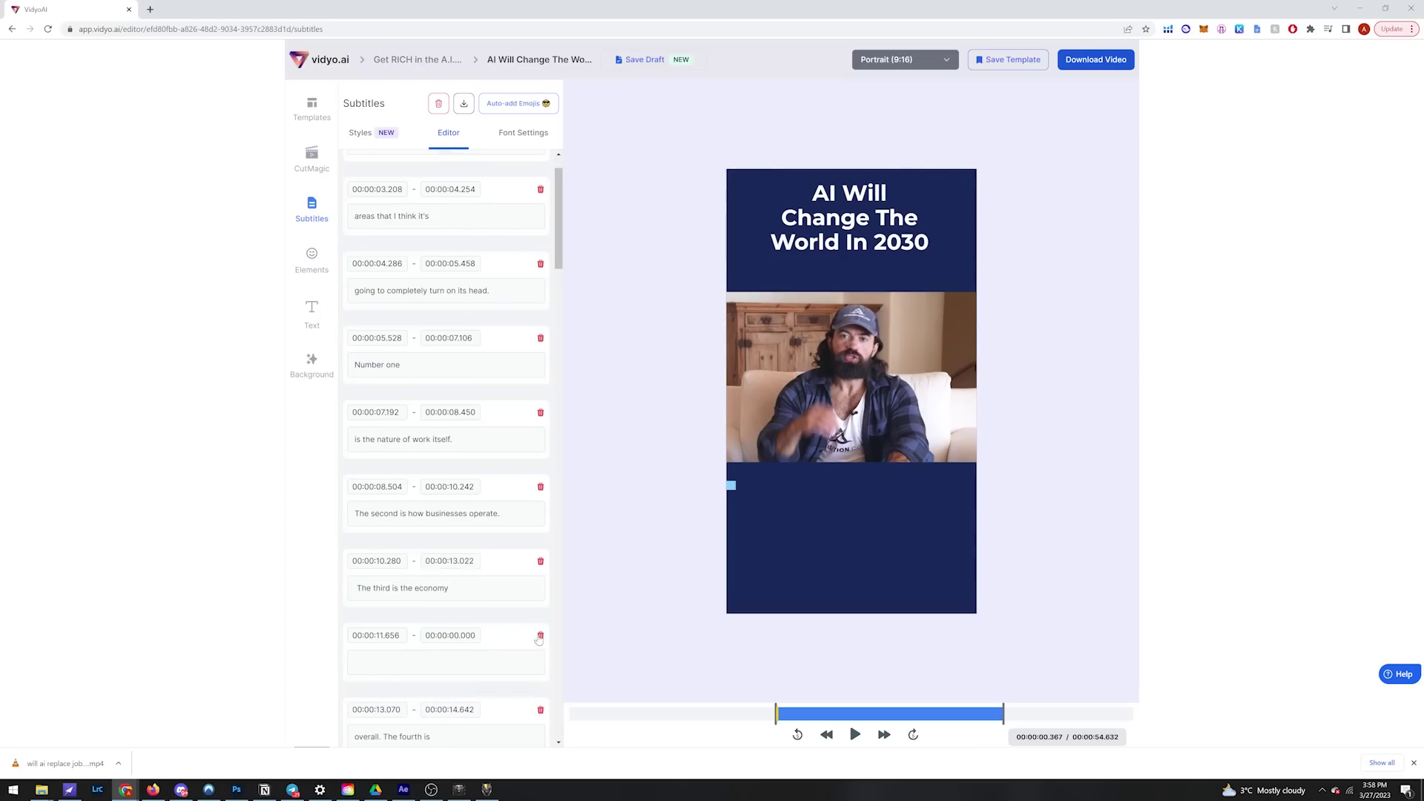
{"action": "left_click", "coordinate": [856, 734]}
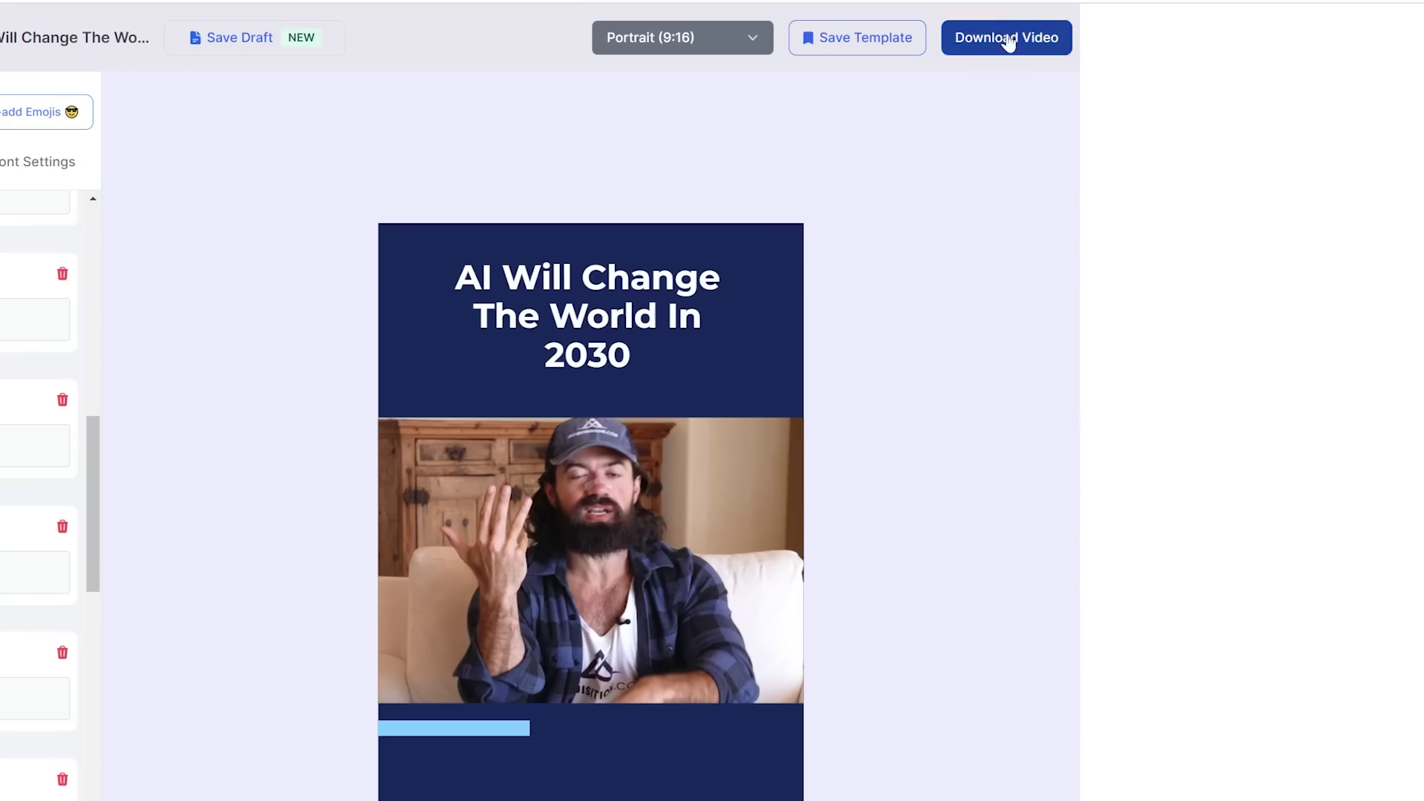
Step: Export the finished reel at 720p
{"action": "left_click", "coordinate": [1009, 42]}
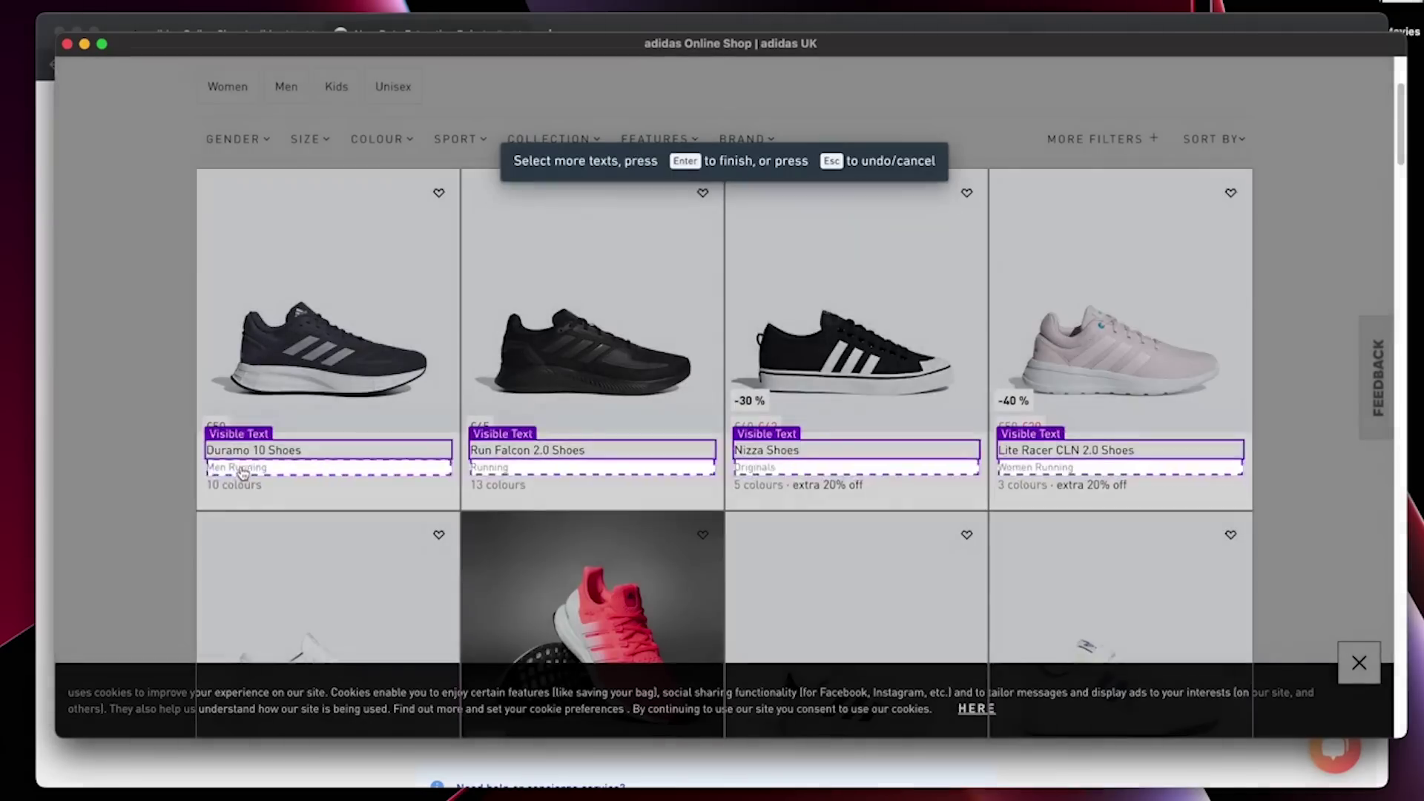
Step: Add the card's category, colours and price text as Browse AI Visible Text fields
{"action": "left_click", "coordinate": [243, 473]}
{"action": "left_click", "coordinate": [233, 484]}
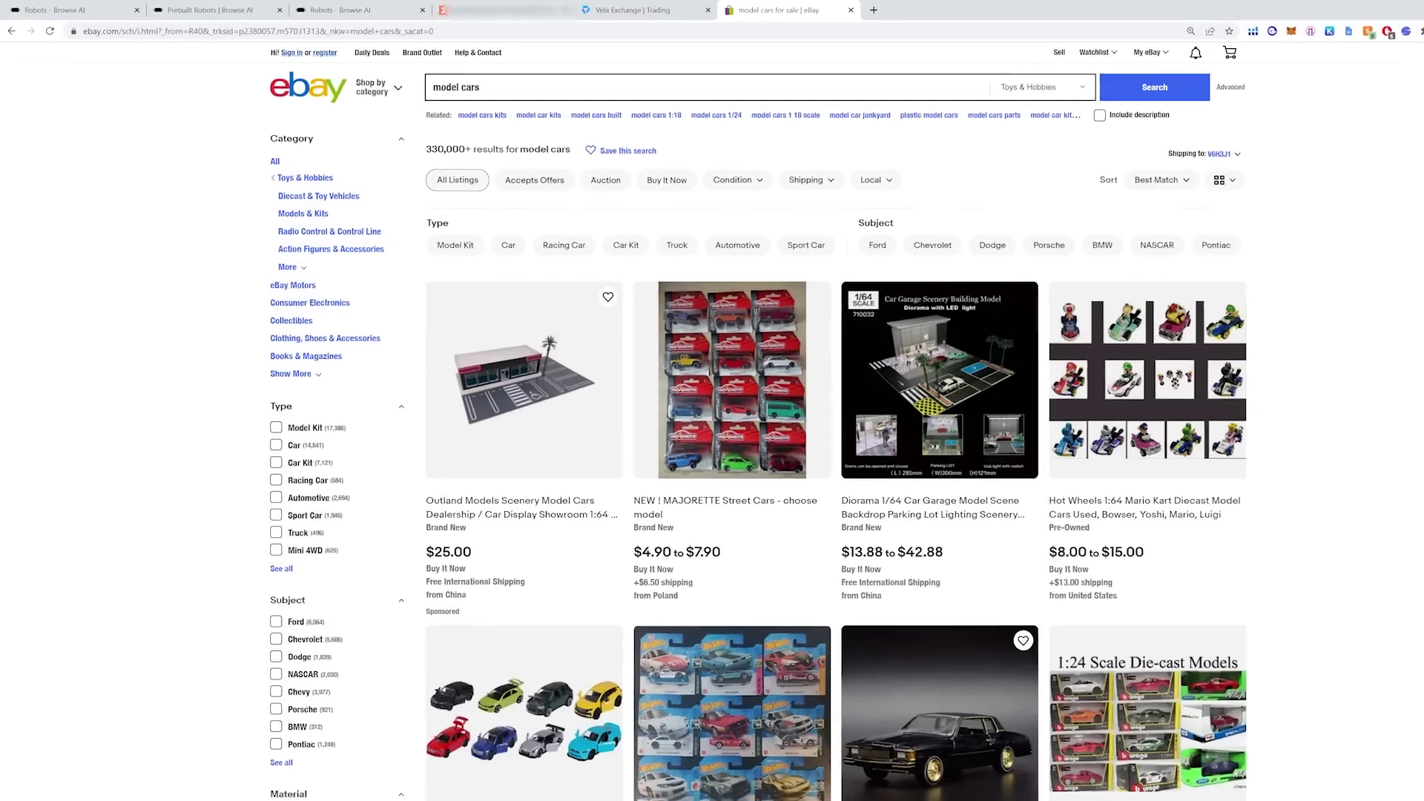
Step: Paste the eBay model cars search URL into Browse AI's robot setup and set Max Products to 5
{"action": "left_click", "coordinate": [838, 29]}
{"action": "key", "text": "ctrl+c"}
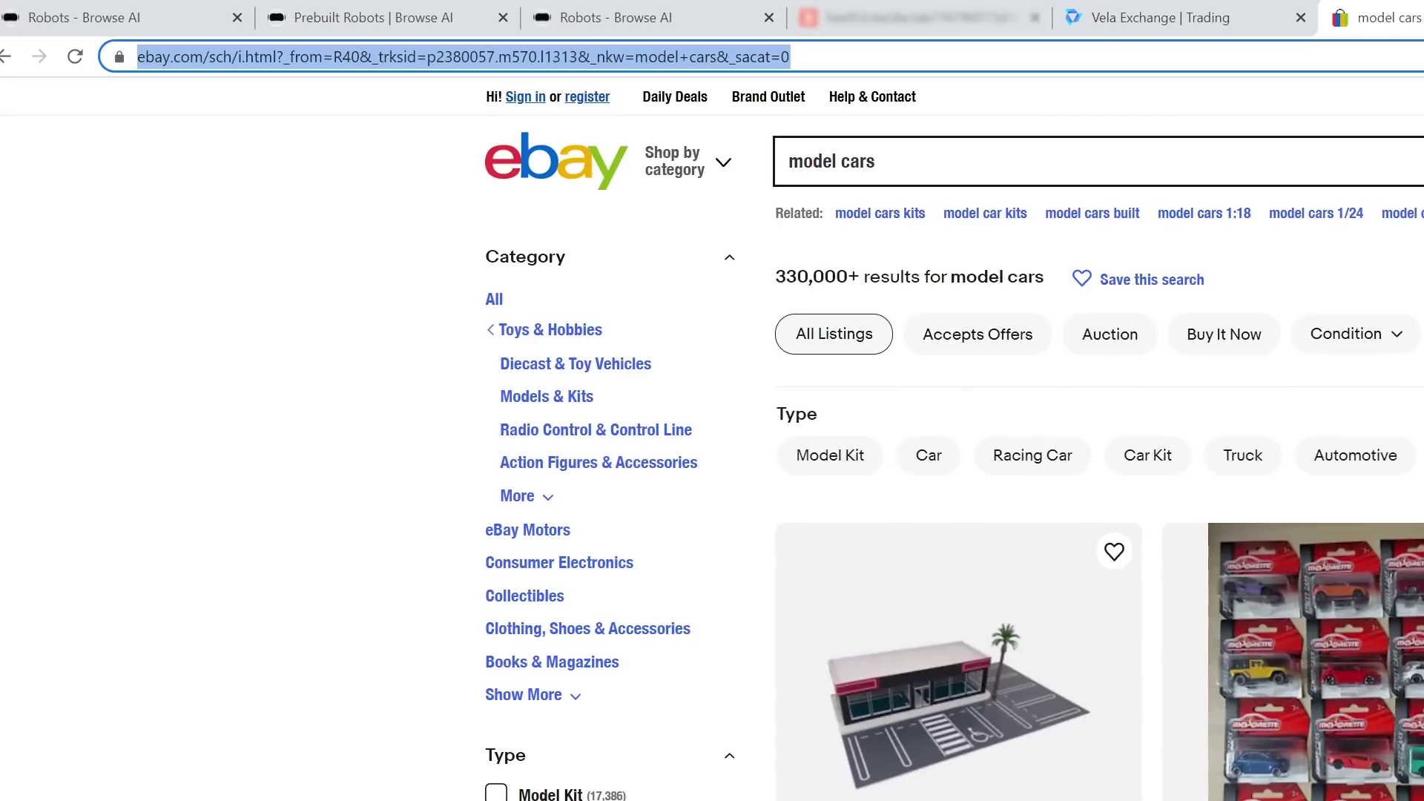
{"action": "left_click", "coordinate": [779, 464]}
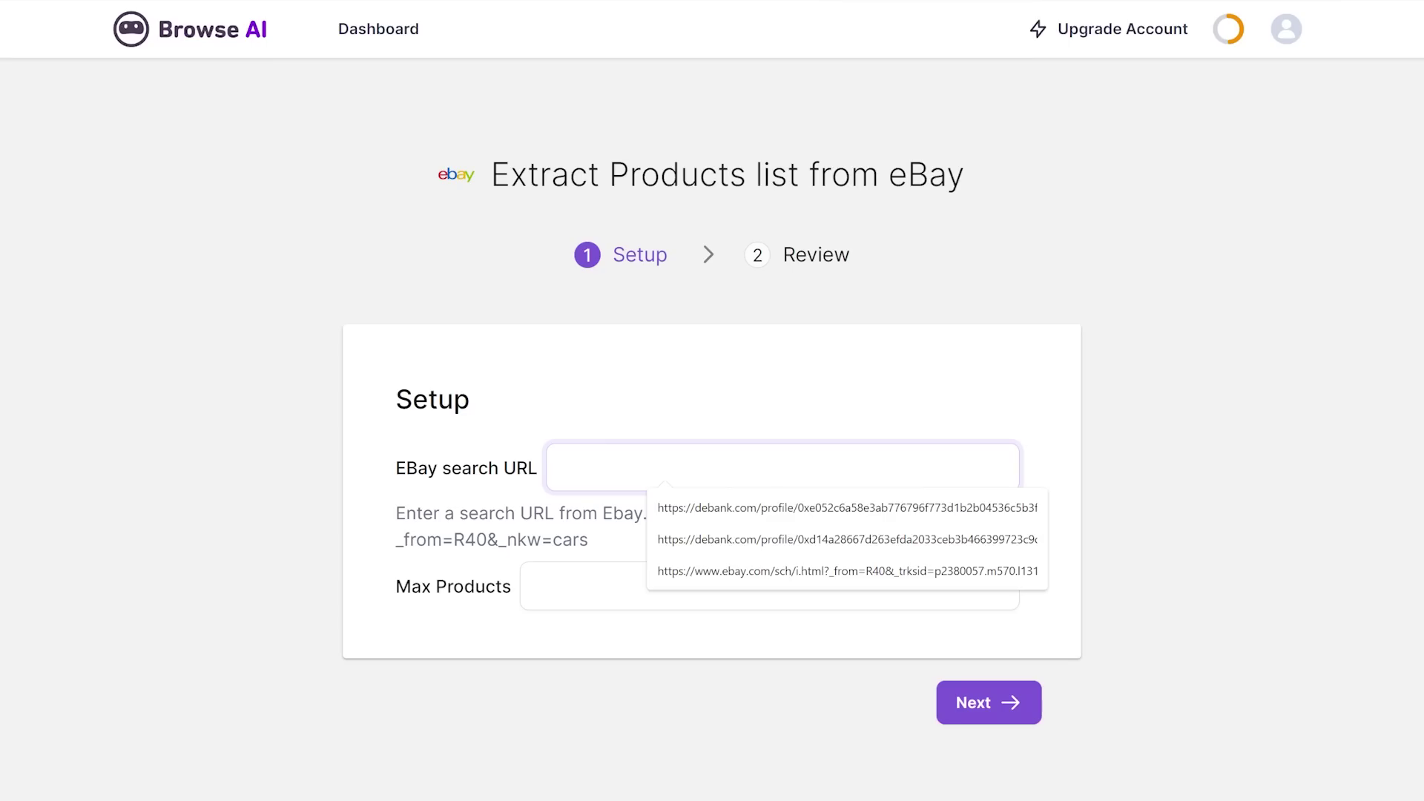
{"action": "key", "text": "ctrl+v"}
{"action": "left_click", "coordinate": [668, 572]}
{"action": "type", "text": "5"}
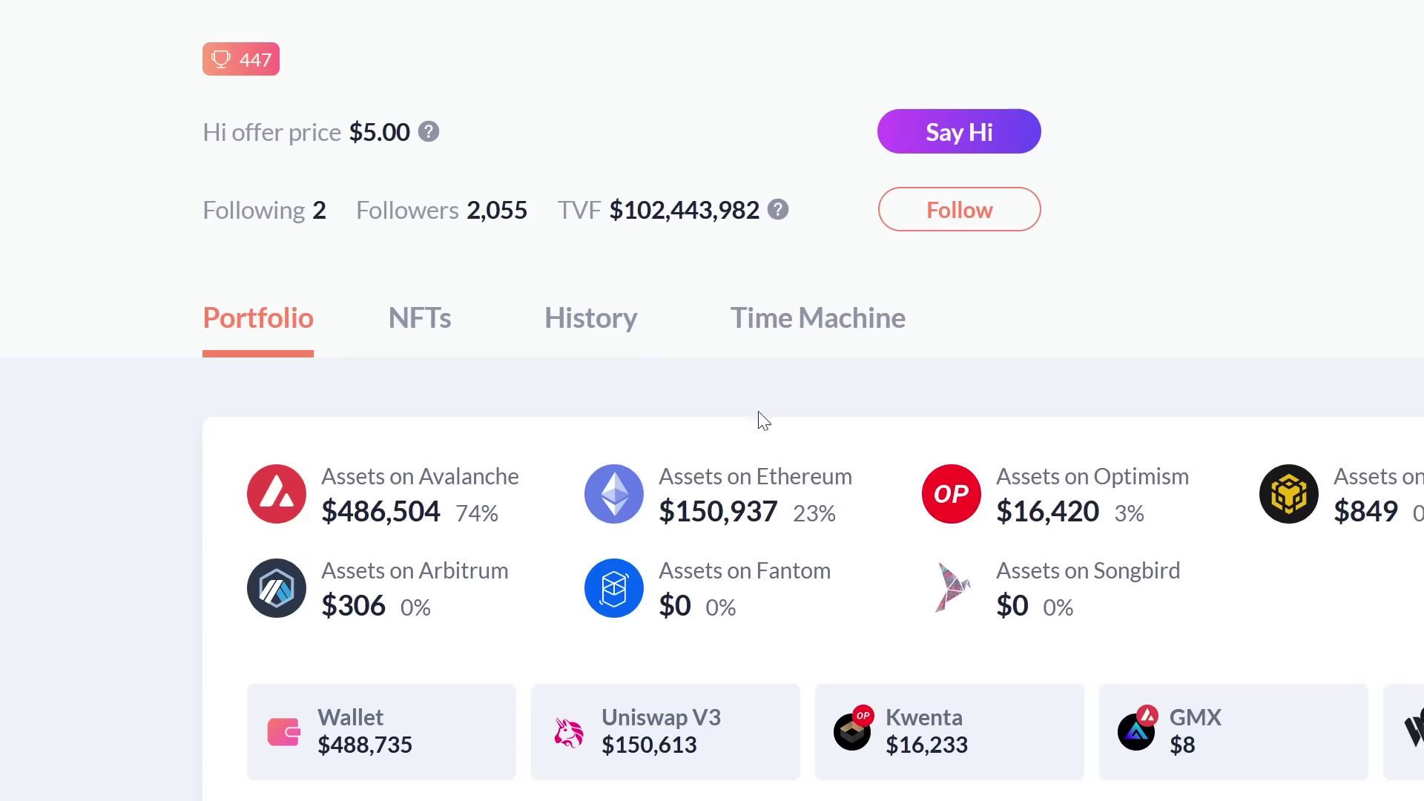
Step: Open the whale wallet's History tab in DeBank and scroll through its recent swaps
{"action": "left_click", "coordinate": [620, 327]}
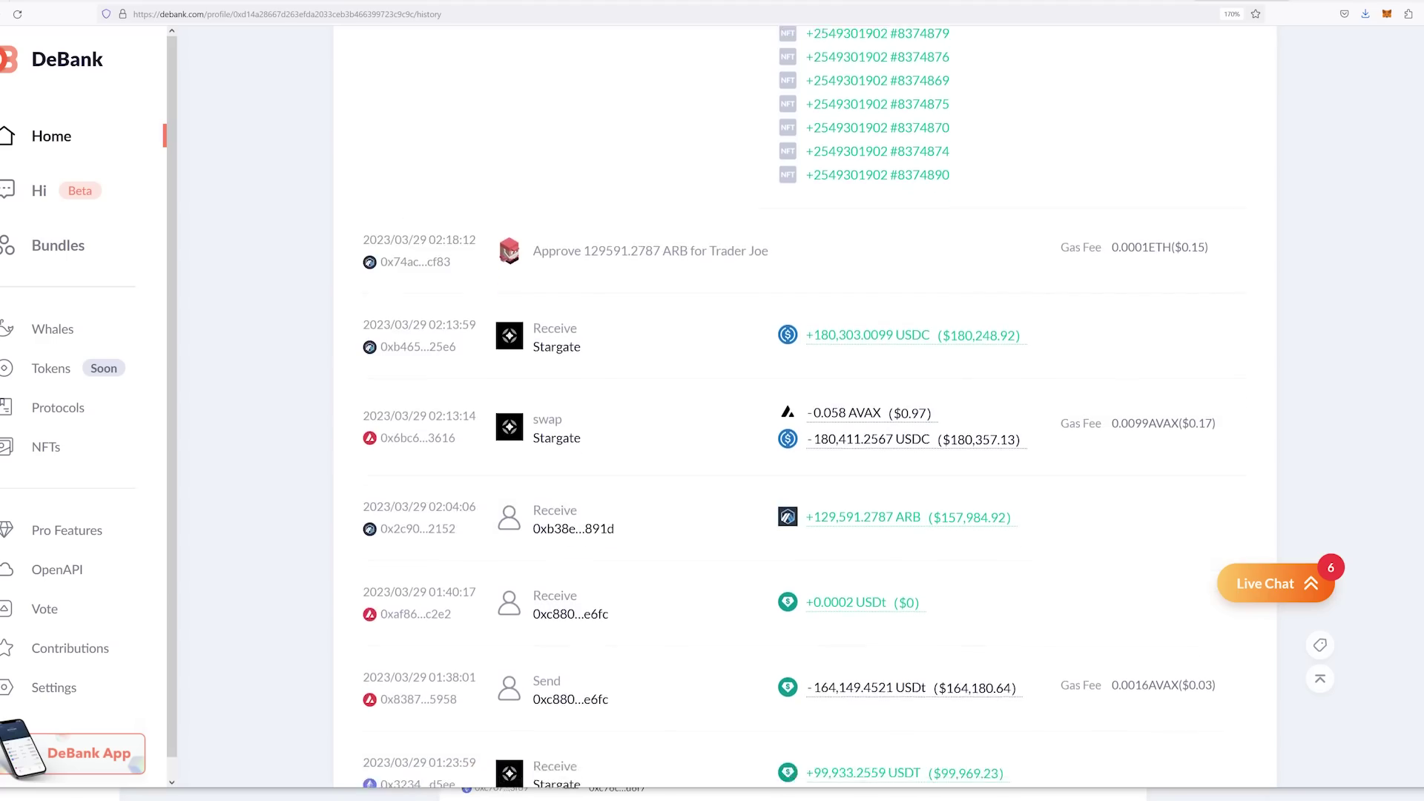
{"action": "scroll", "coordinate": [788, 406], "scroll_direction": "down", "scroll_amount": 3}
{"action": "scroll", "coordinate": [789, 407], "scroll_direction": "down", "scroll_amount": 5}
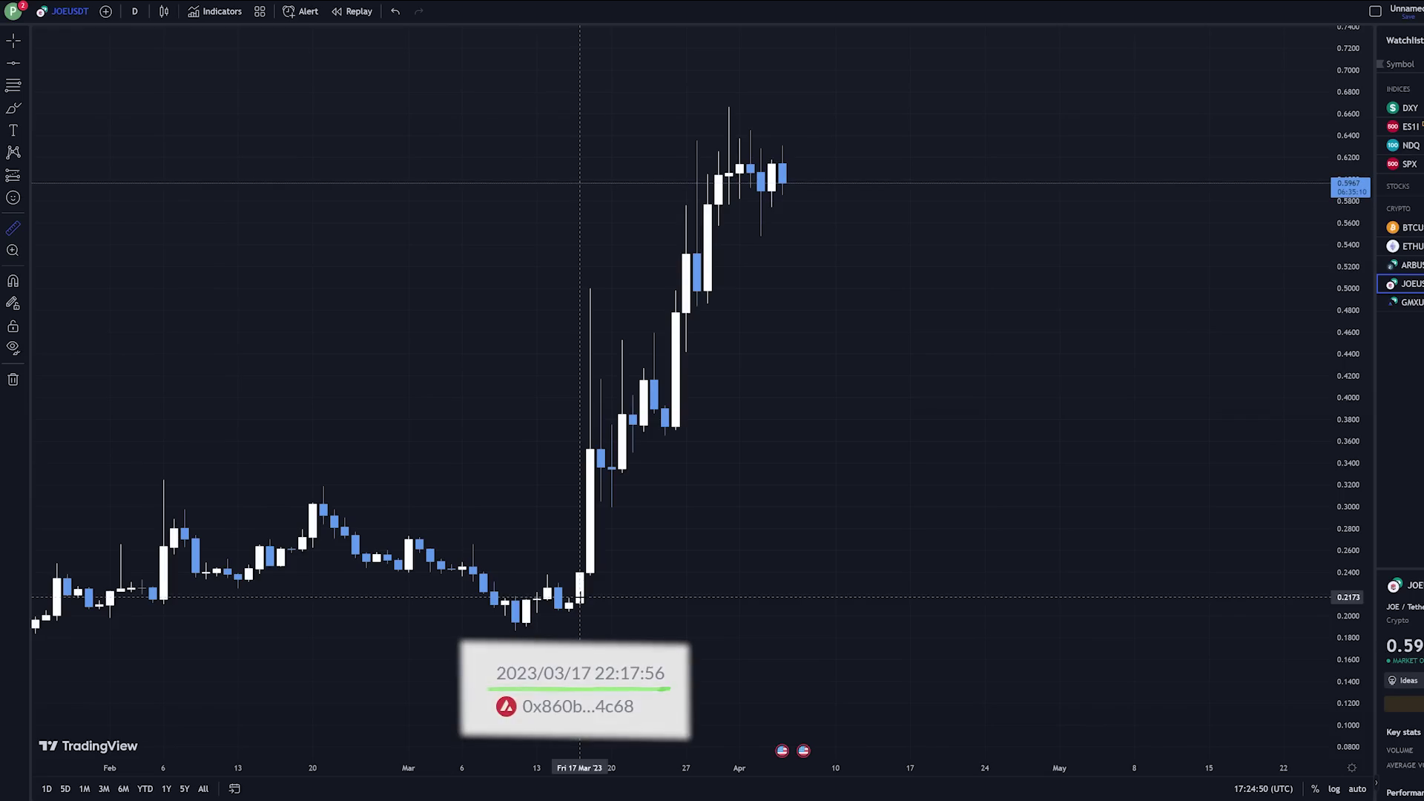
Step: Measure the JOEUSDT rise from the March 17 low to the April highs, a 182.13% gain
{"action": "left_click", "coordinate": [579, 597]}
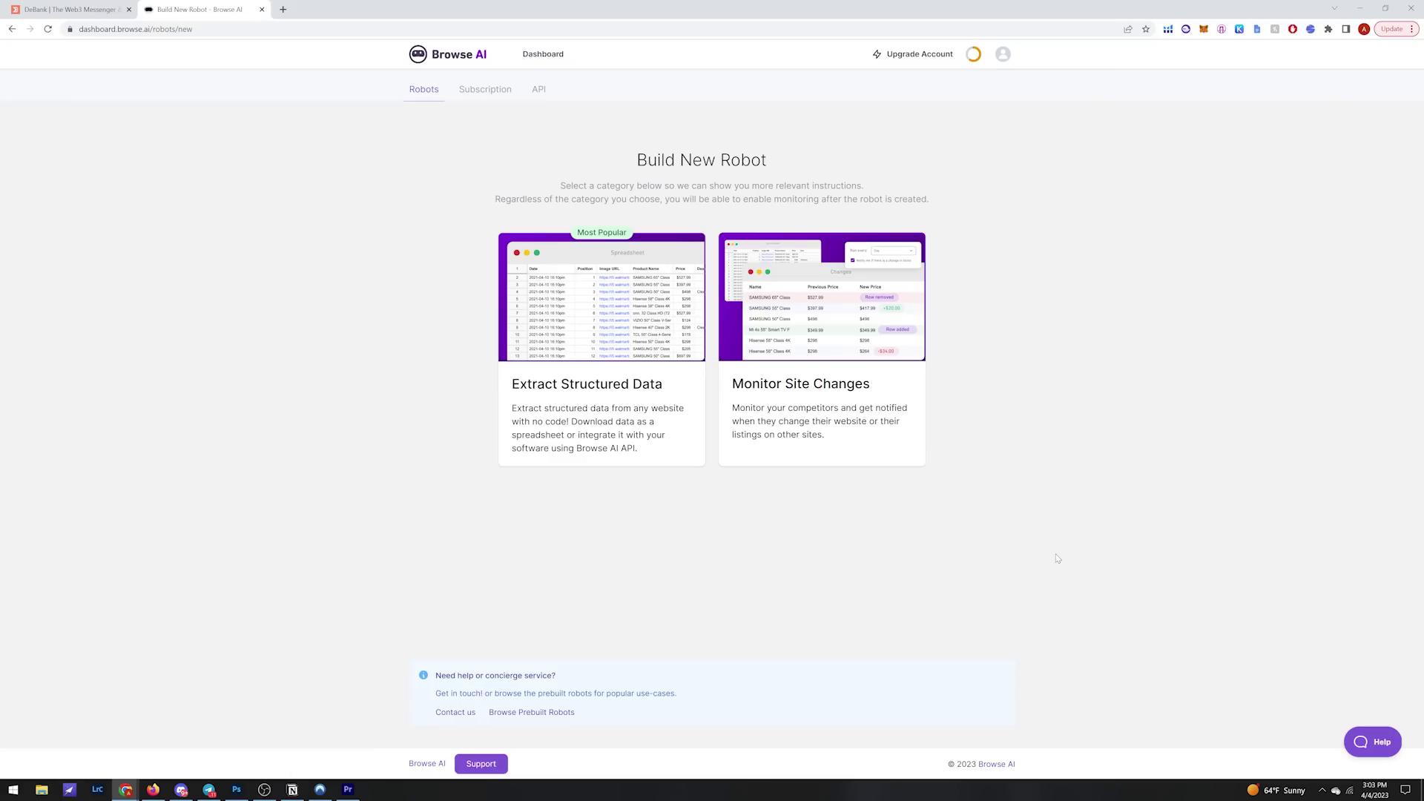
Step: Choose the Monitor Site Changes card to begin a new Browse AI robot
{"action": "left_click", "coordinate": [867, 335]}
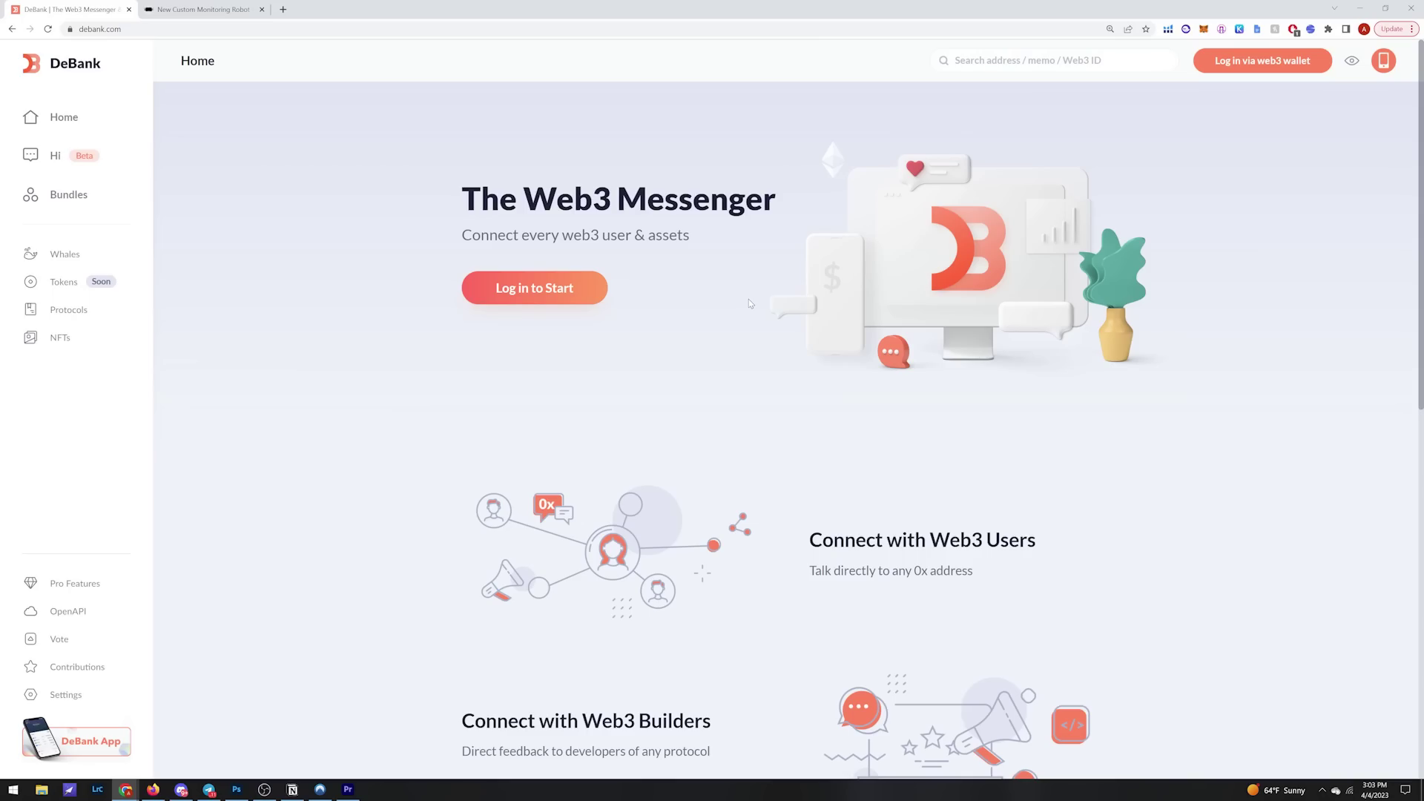
Step: Look up the pasted whale wallet address on DeBank and open its transaction History
{"action": "left_click", "coordinate": [964, 60]}
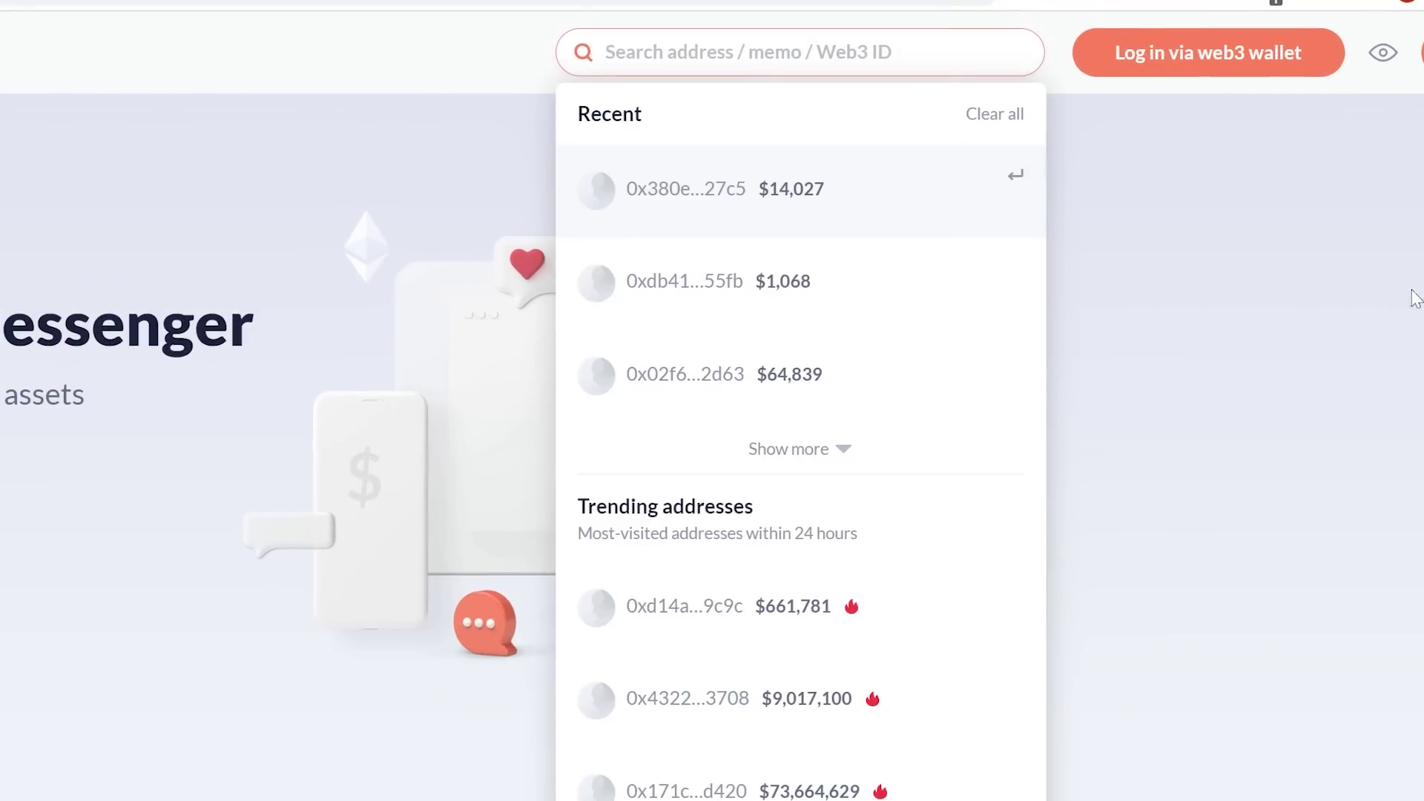
{"action": "key", "text": "ctrl+v"}
{"action": "key", "text": "Return"}
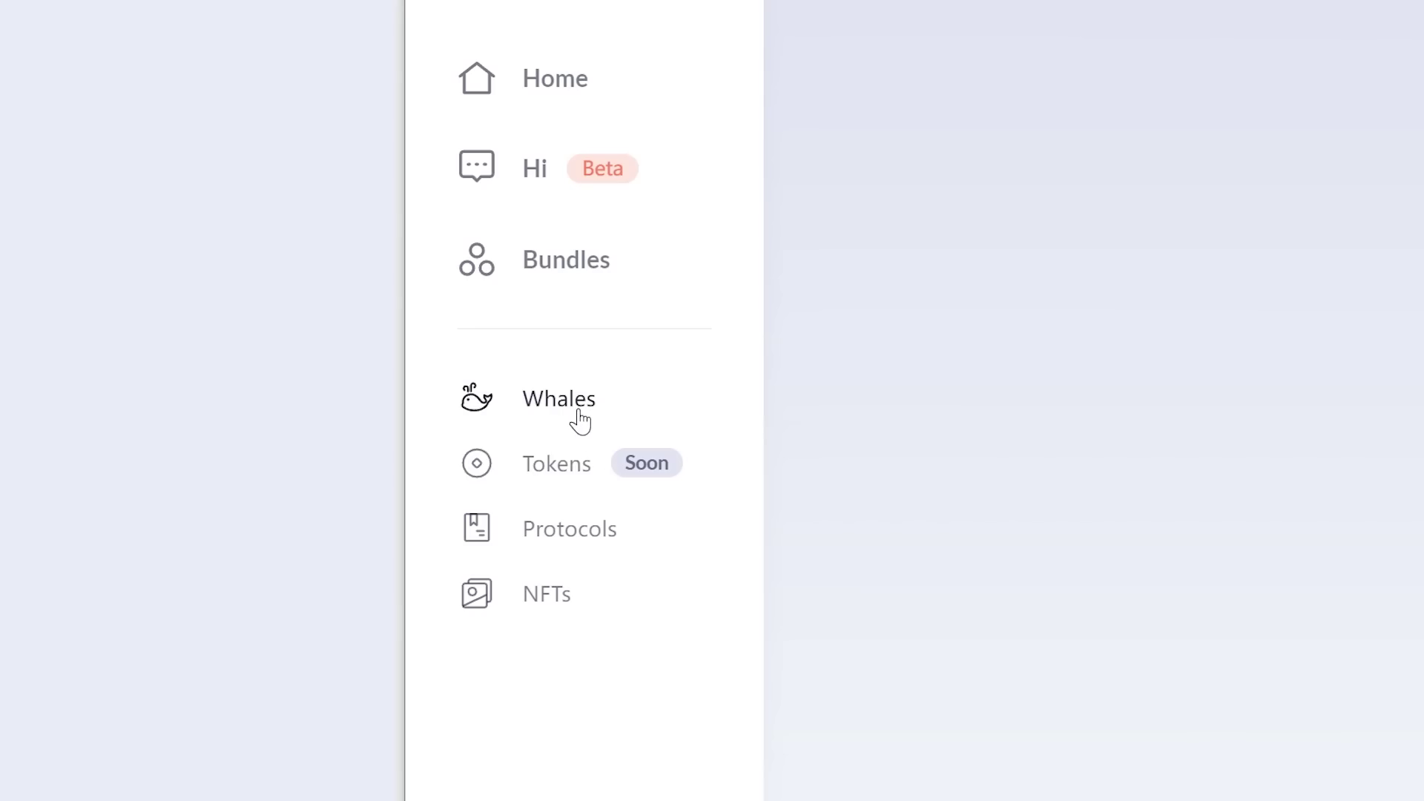
{"action": "left_click", "coordinate": [11, 244]}
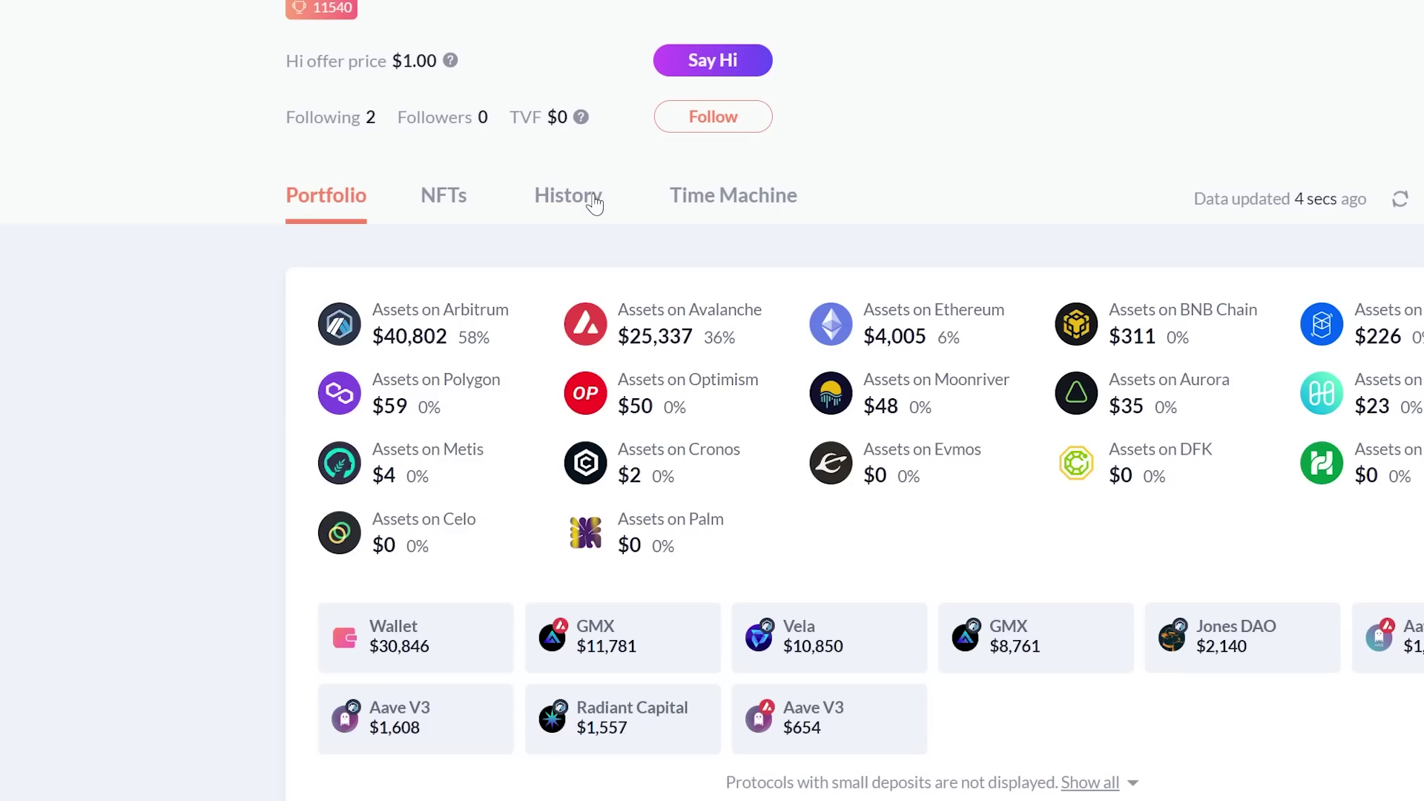
{"action": "left_click", "coordinate": [594, 201]}
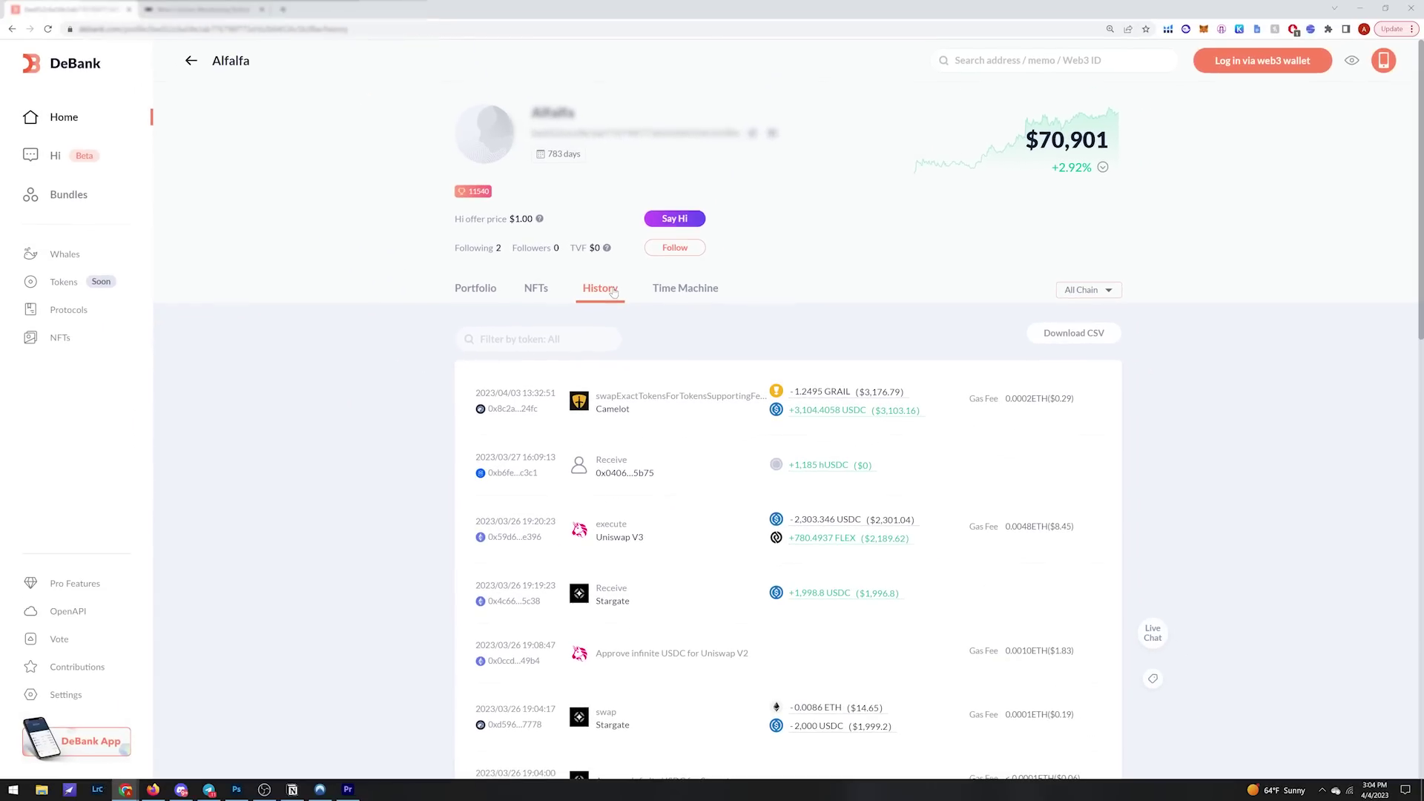
Step: Paste the wallet's /history page address into Browse AI's Origin URL field
{"action": "left_click", "coordinate": [254, 34]}
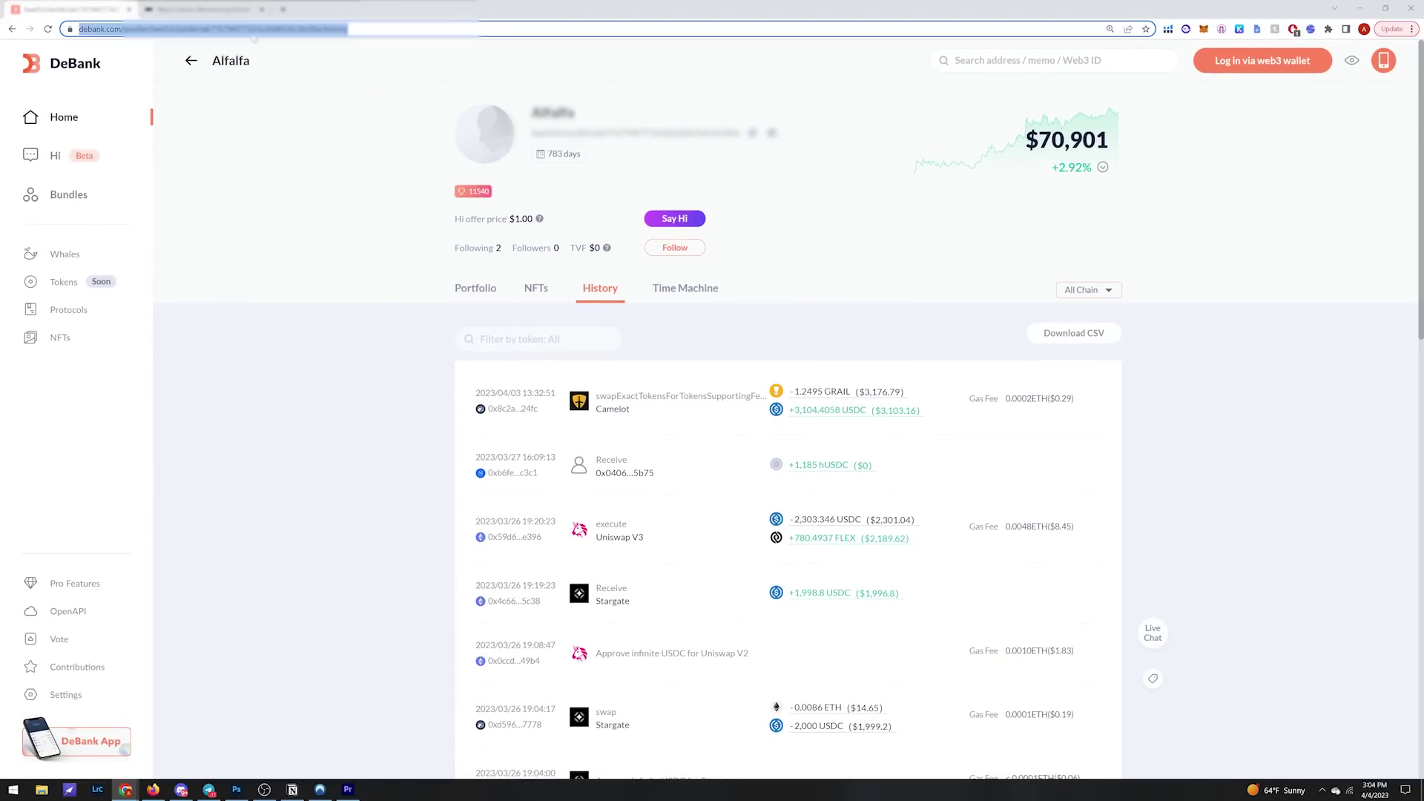
{"action": "left_click", "coordinate": [200, 9]}
{"action": "left_click", "coordinate": [626, 561]}
{"action": "type", "text": "https://debank.com/profile/0xe052c6a58e3ab776796f773d1b2b04536c5b3fbe/history"}
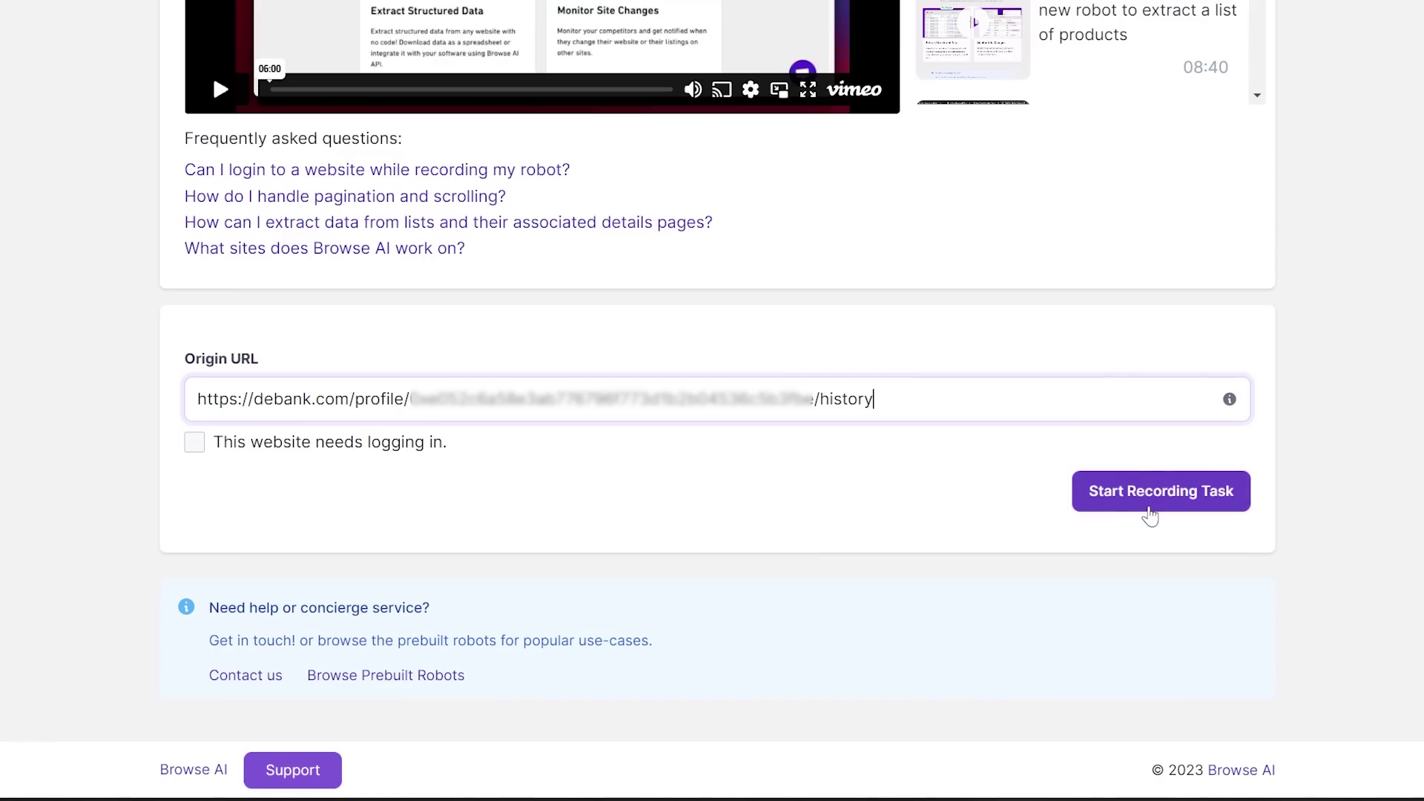
Step: Start recording on the DeBank History page, dismiss the instructions, and choose Capture Text
{"action": "left_click", "coordinate": [1150, 491]}
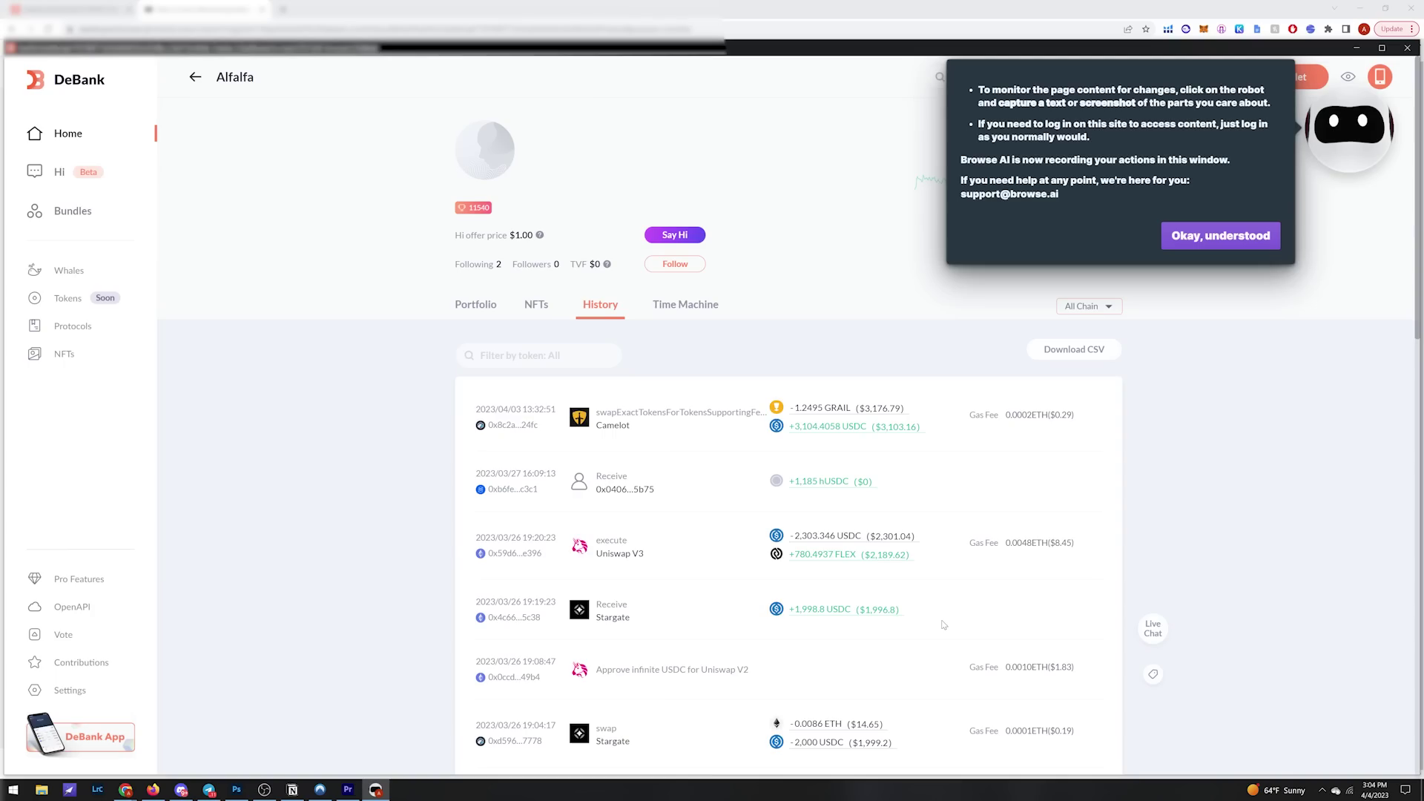
{"action": "left_click", "coordinate": [1220, 235]}
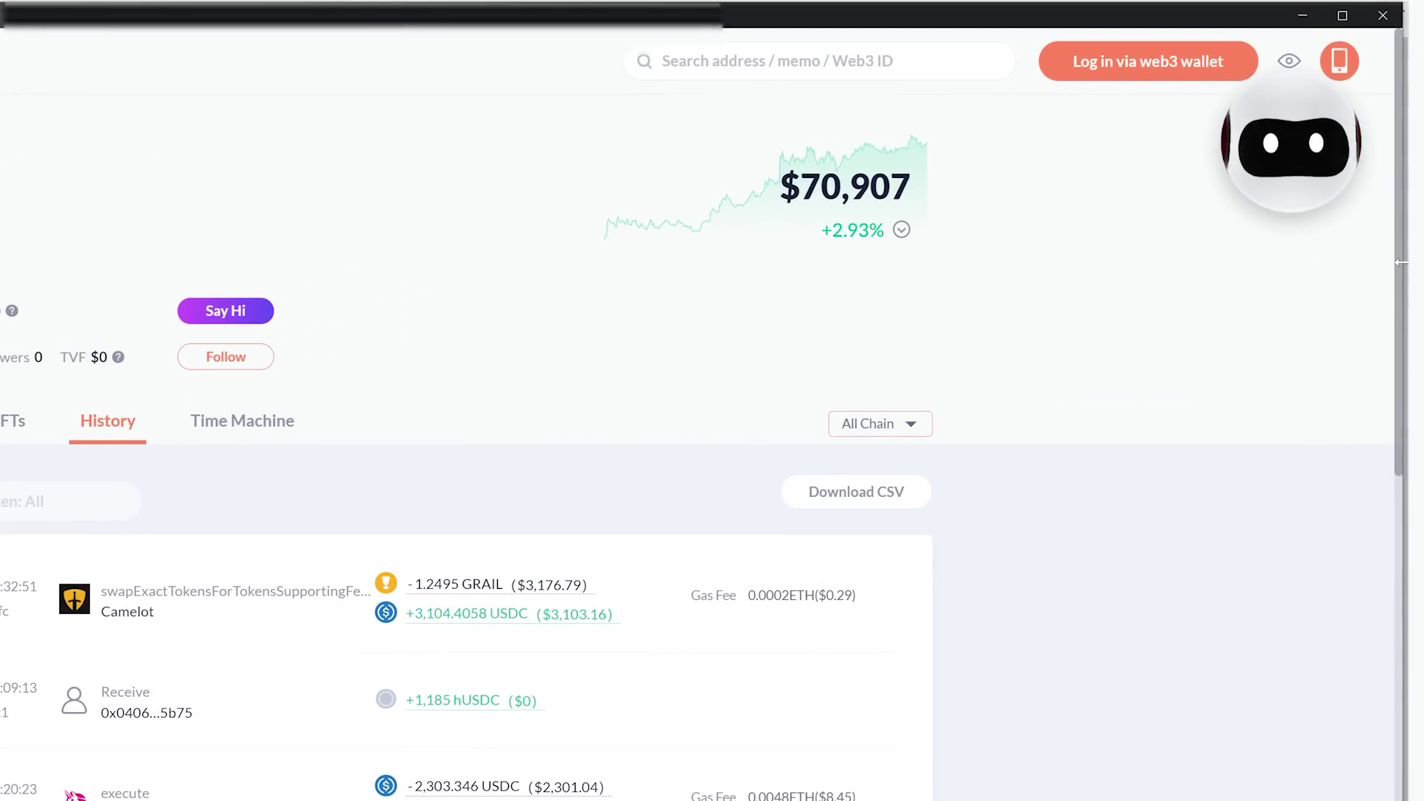
{"action": "scroll", "coordinate": [1193, 797], "scroll_direction": "down", "scroll_amount": 3}
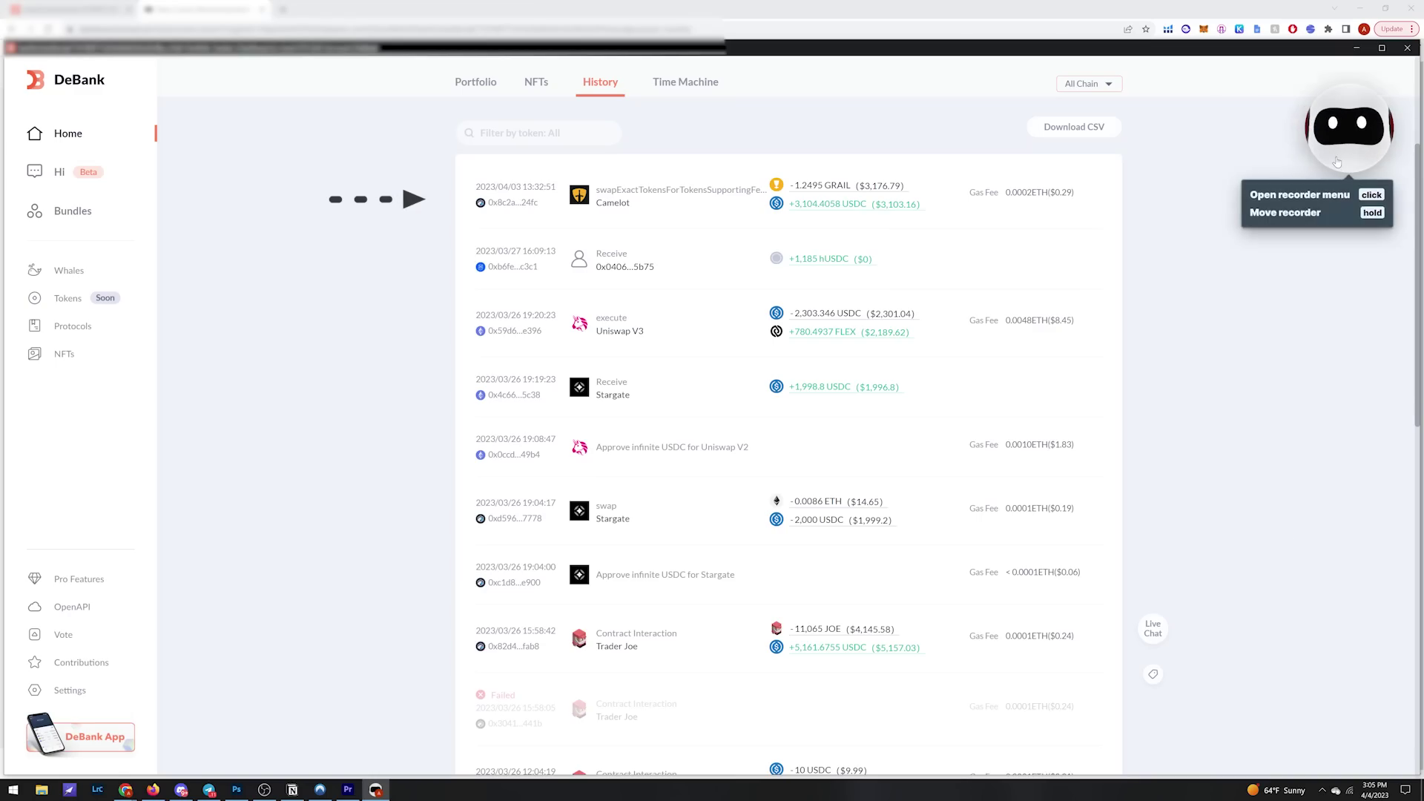
{"action": "mouse_move", "coordinate": [1336, 161]}
{"action": "left_click", "coordinate": [1253, 95]}
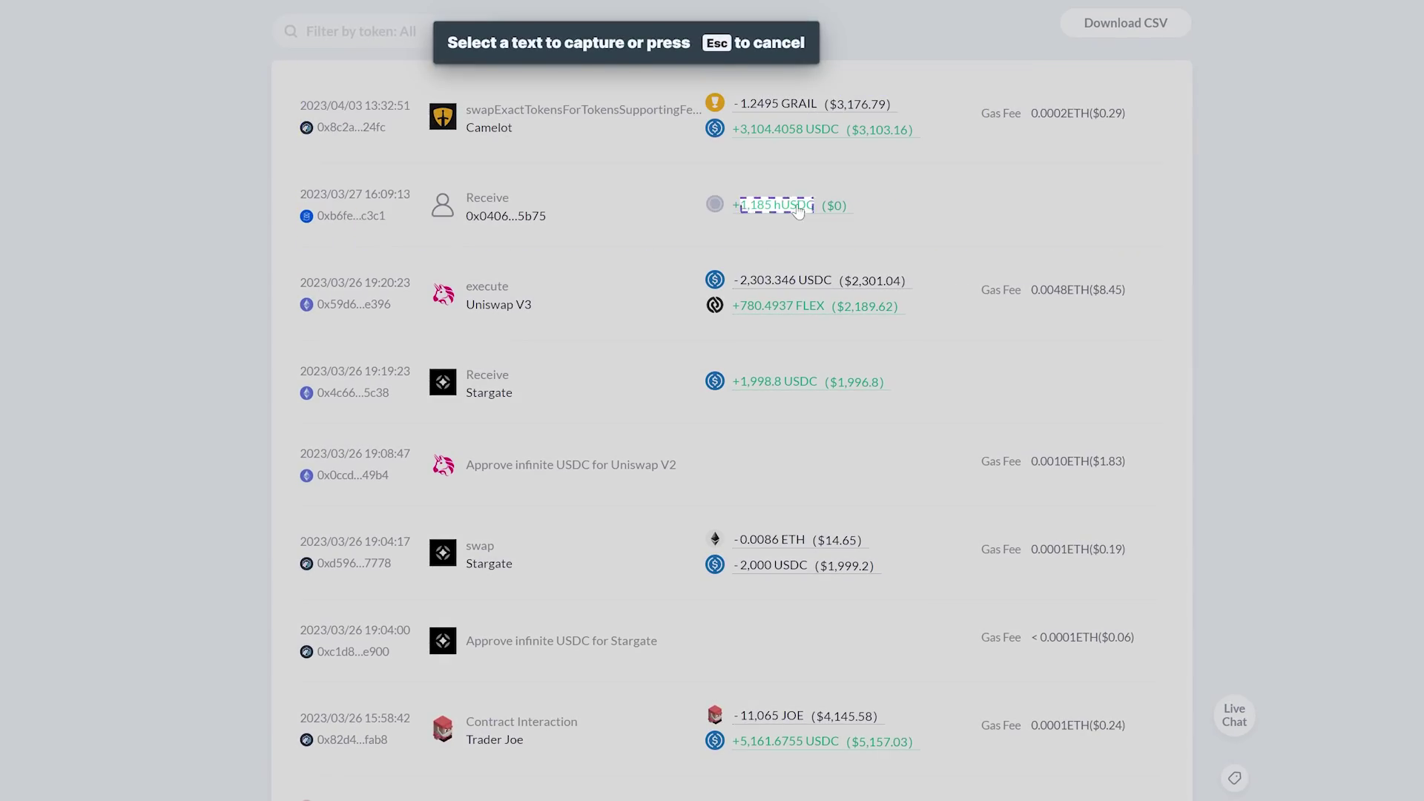
Step: Capture the amounts of the first four History trades as visible text
{"action": "left_click", "coordinate": [798, 208]}
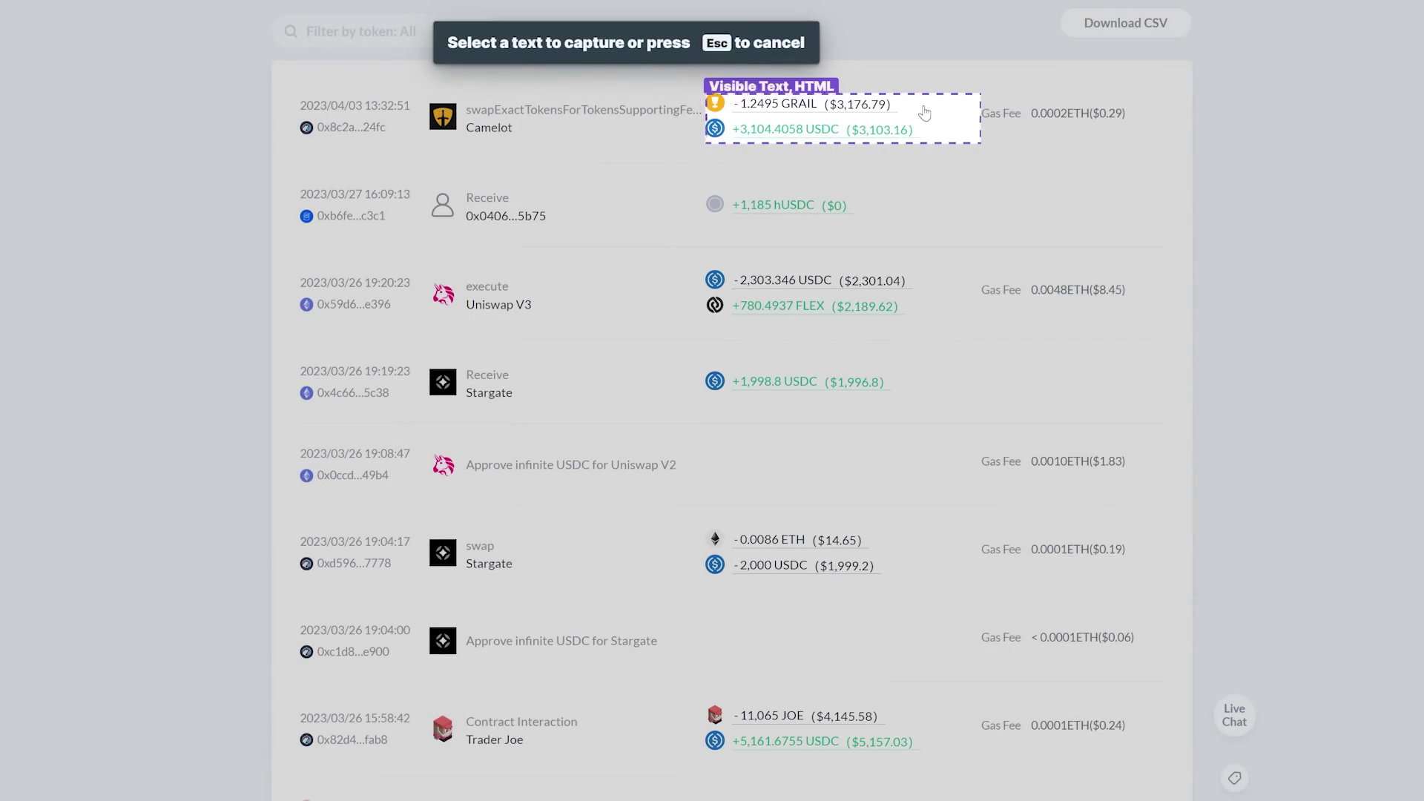
{"action": "left_click", "coordinate": [924, 112]}
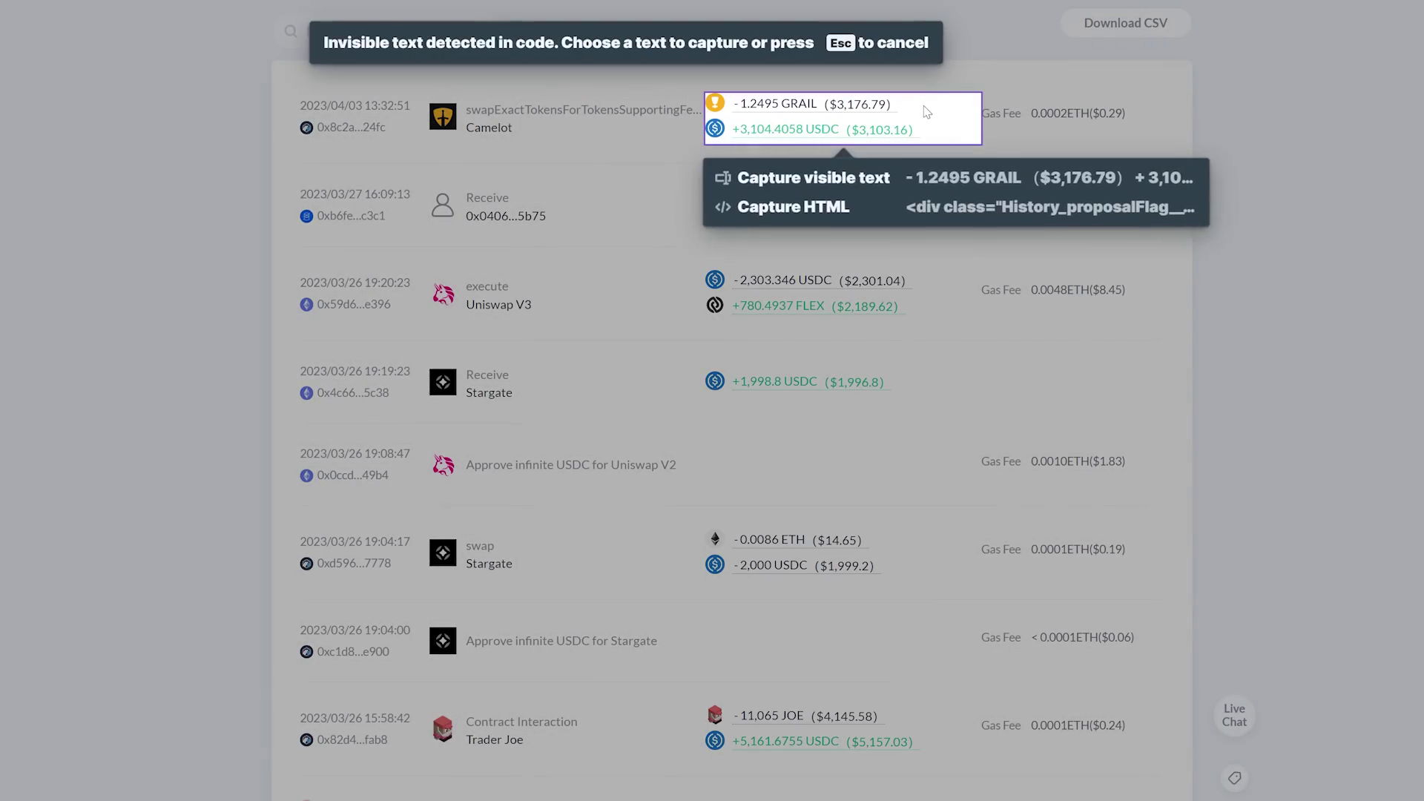
{"action": "left_click", "coordinate": [929, 180]}
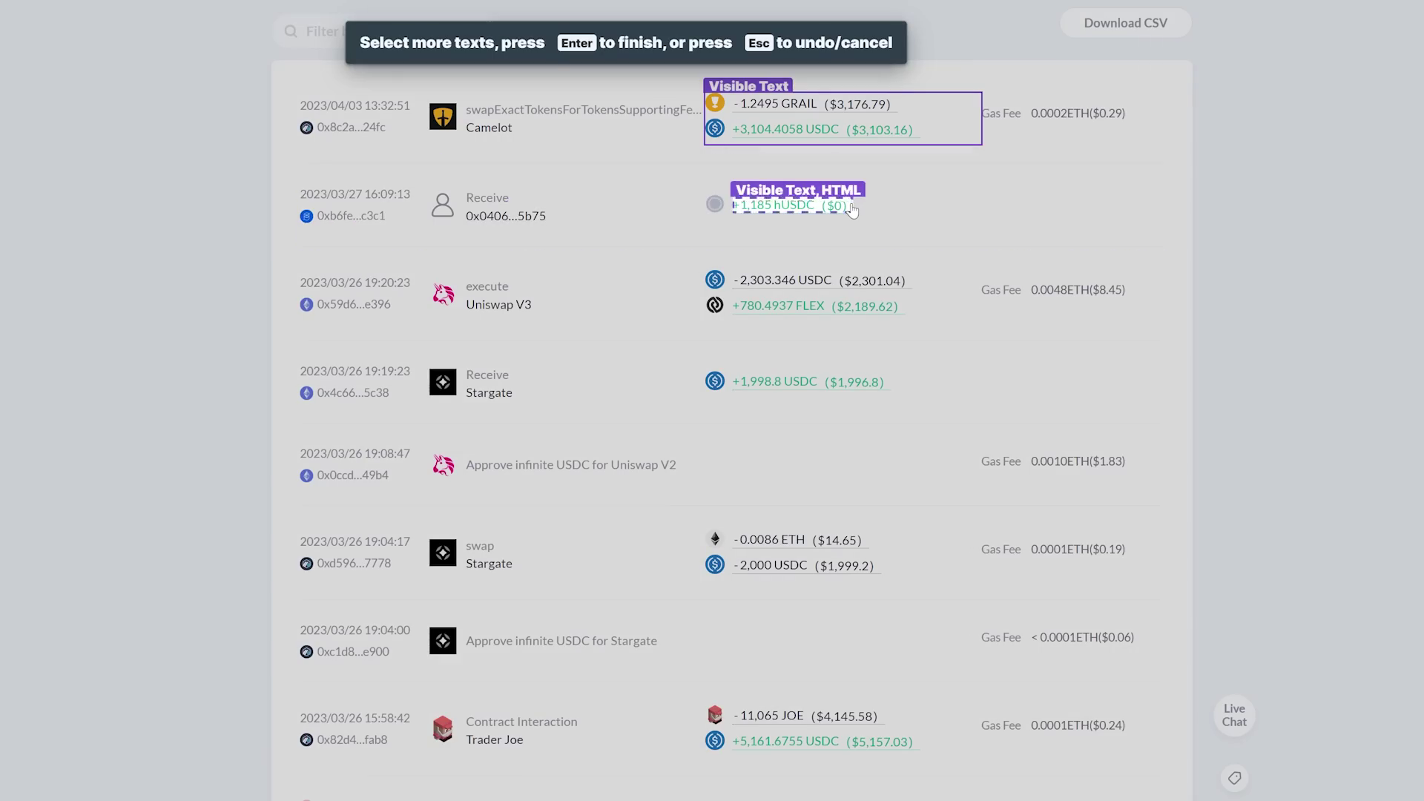
{"action": "left_click", "coordinate": [852, 208]}
{"action": "left_click", "coordinate": [853, 242]}
{"action": "left_click", "coordinate": [908, 296]}
{"action": "left_click", "coordinate": [914, 350]}
{"action": "left_click", "coordinate": [896, 382]}
{"action": "left_click", "coordinate": [890, 420]}
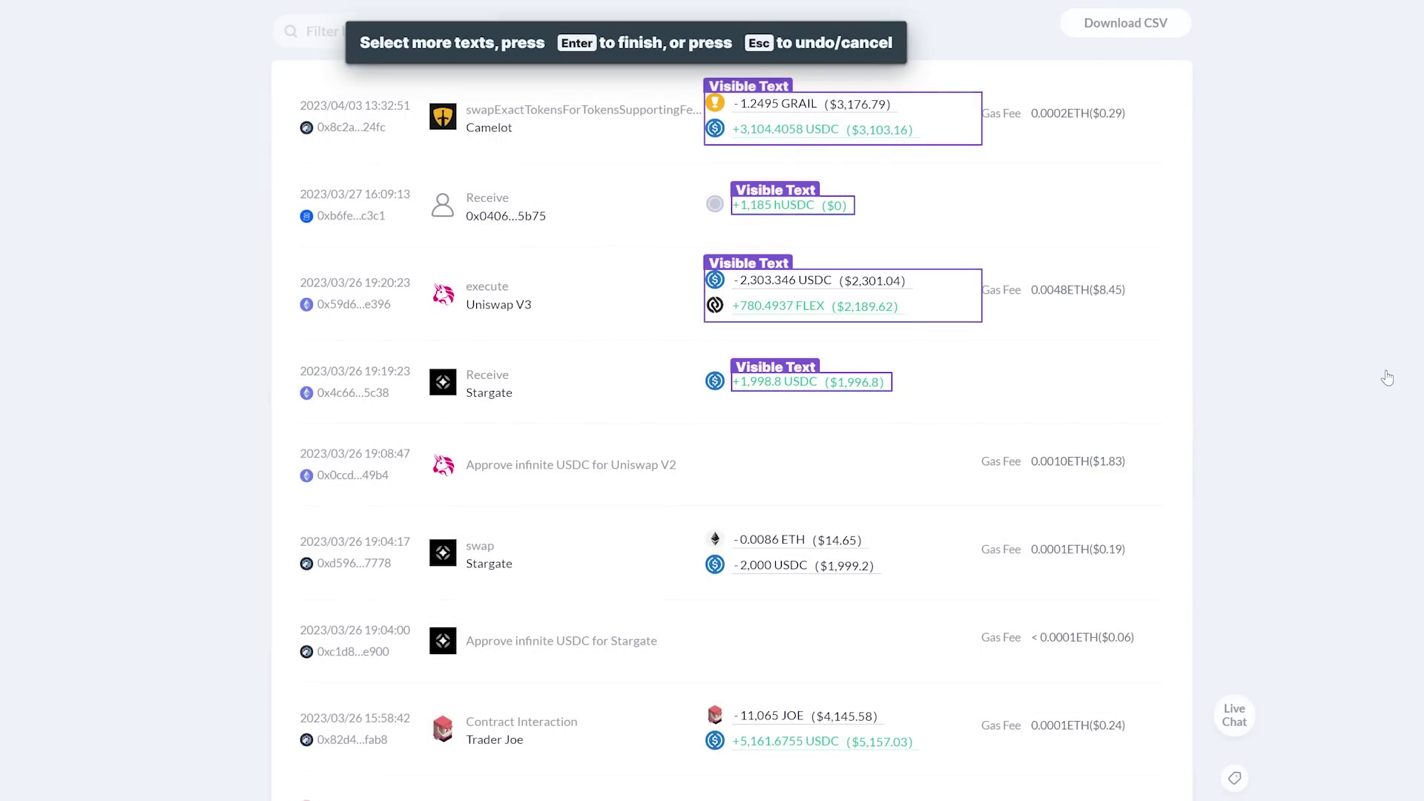
Step: Name the four captured amounts Trade 1 through Trade 4
{"action": "key", "text": "Return"}
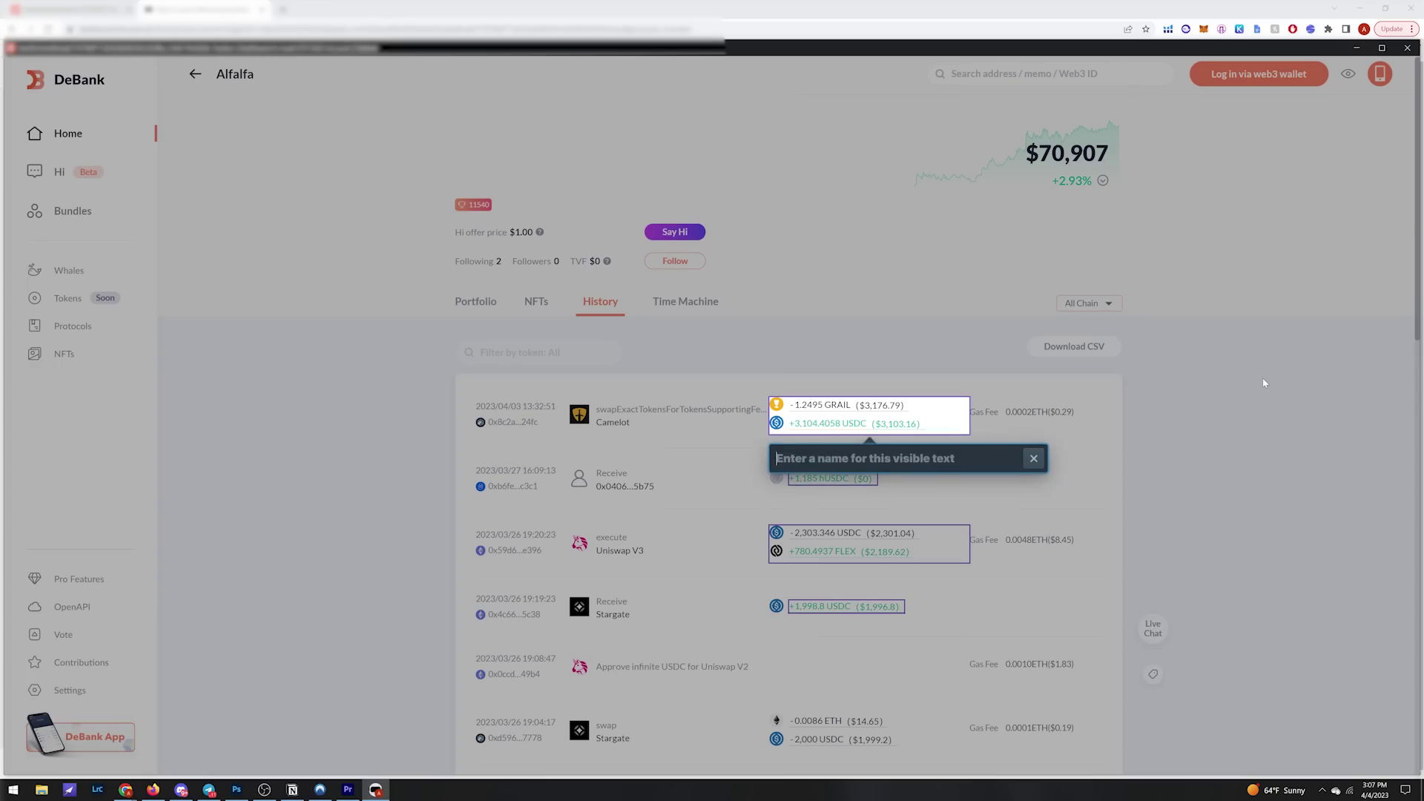
{"action": "type", "text": "Trade 1"}
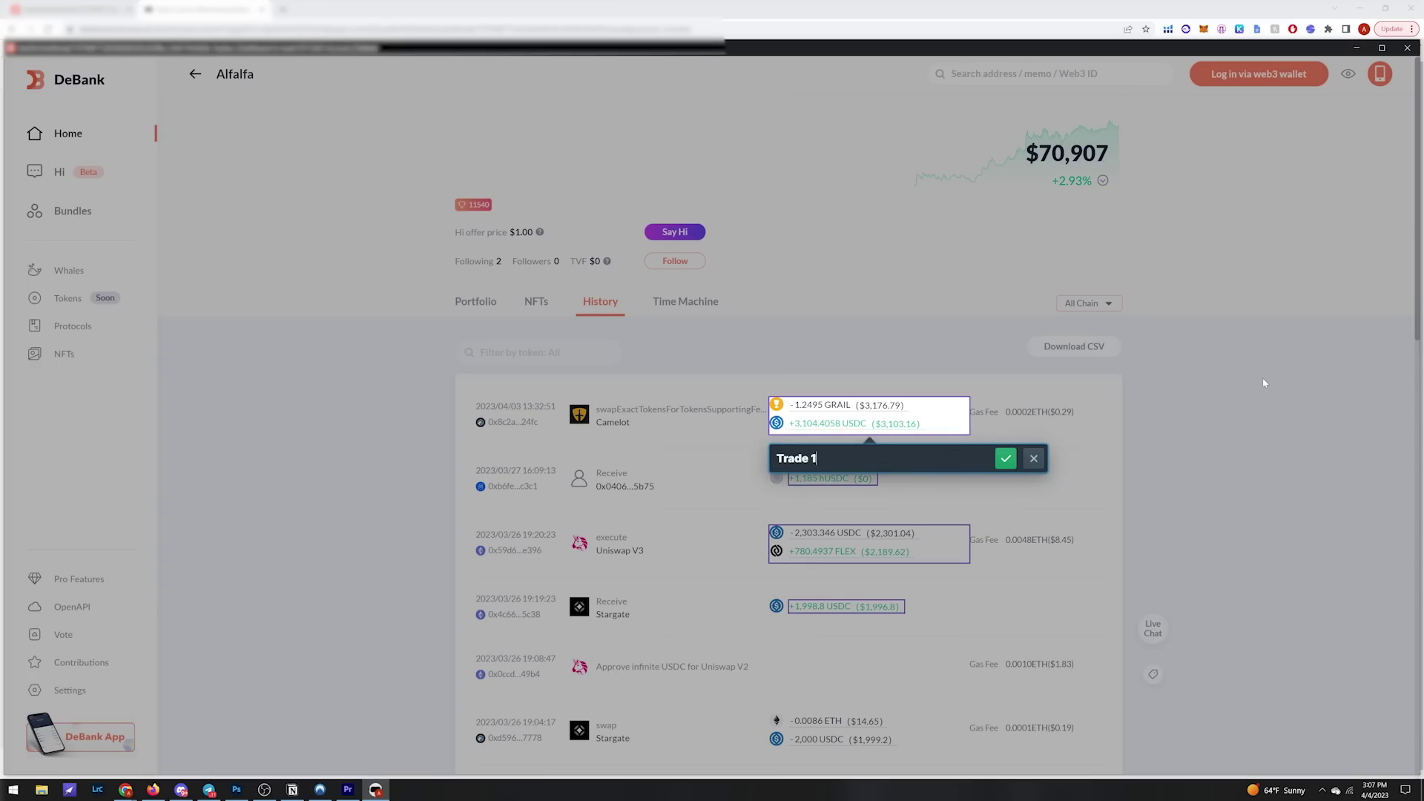
{"action": "key", "text": "Return"}
{"action": "key", "text": "Return"}
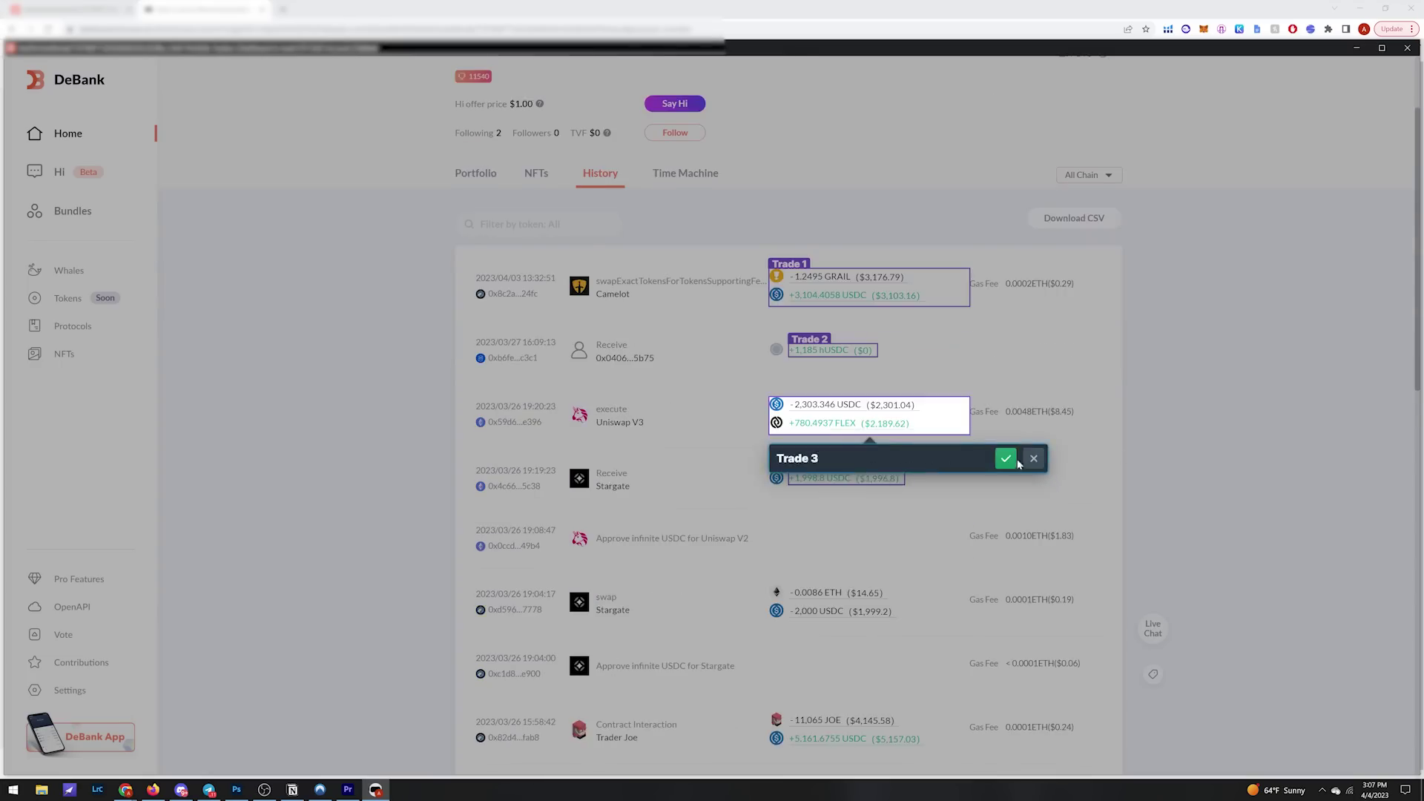
{"action": "left_click", "coordinate": [1005, 460]}
{"action": "type", "text": "Trade 4"}
{"action": "left_click", "coordinate": [1026, 449]}
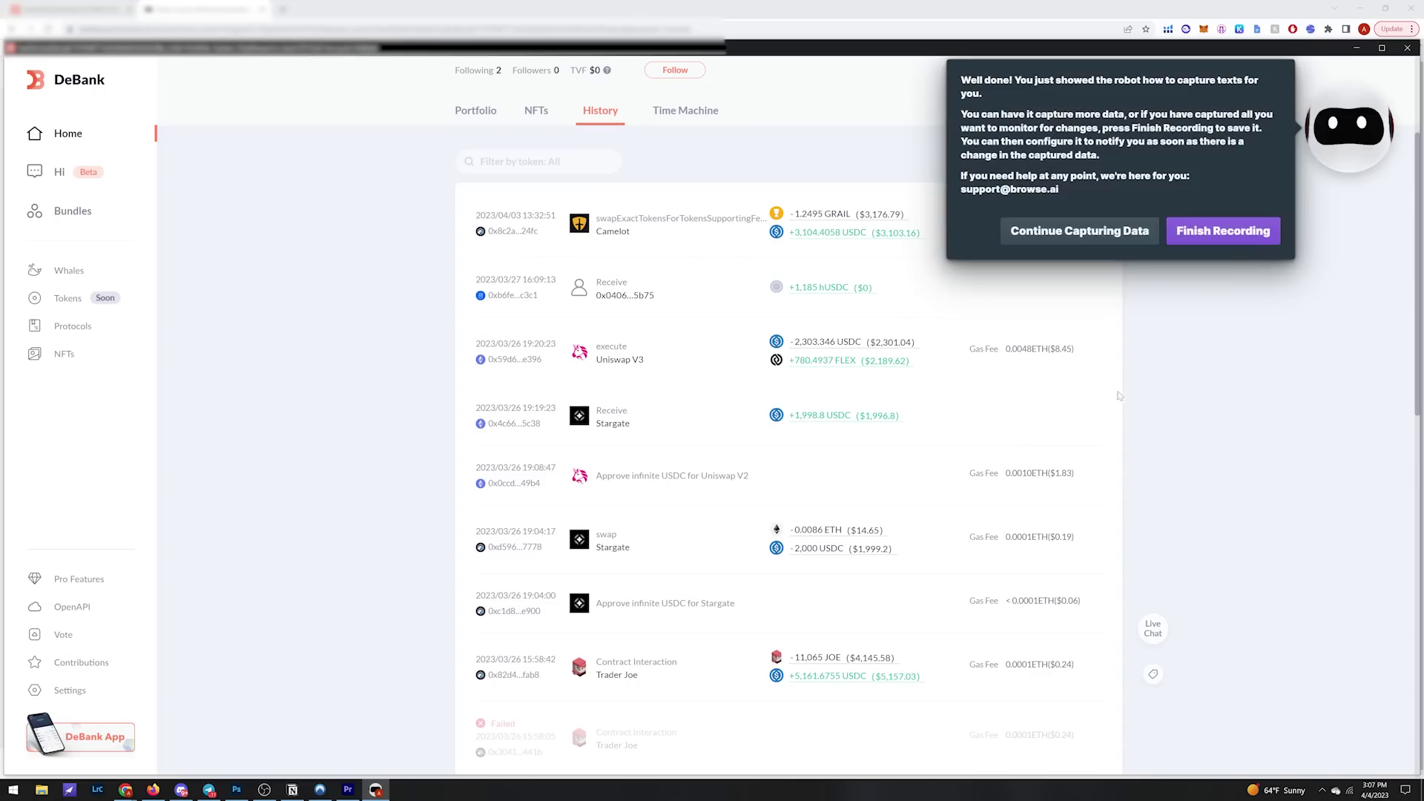
Step: Finish the recording and name the robot 'Crypto Trading Alert'
{"action": "left_click", "coordinate": [1222, 231]}
{"action": "type", "text": "Crypto Trading Ale"}
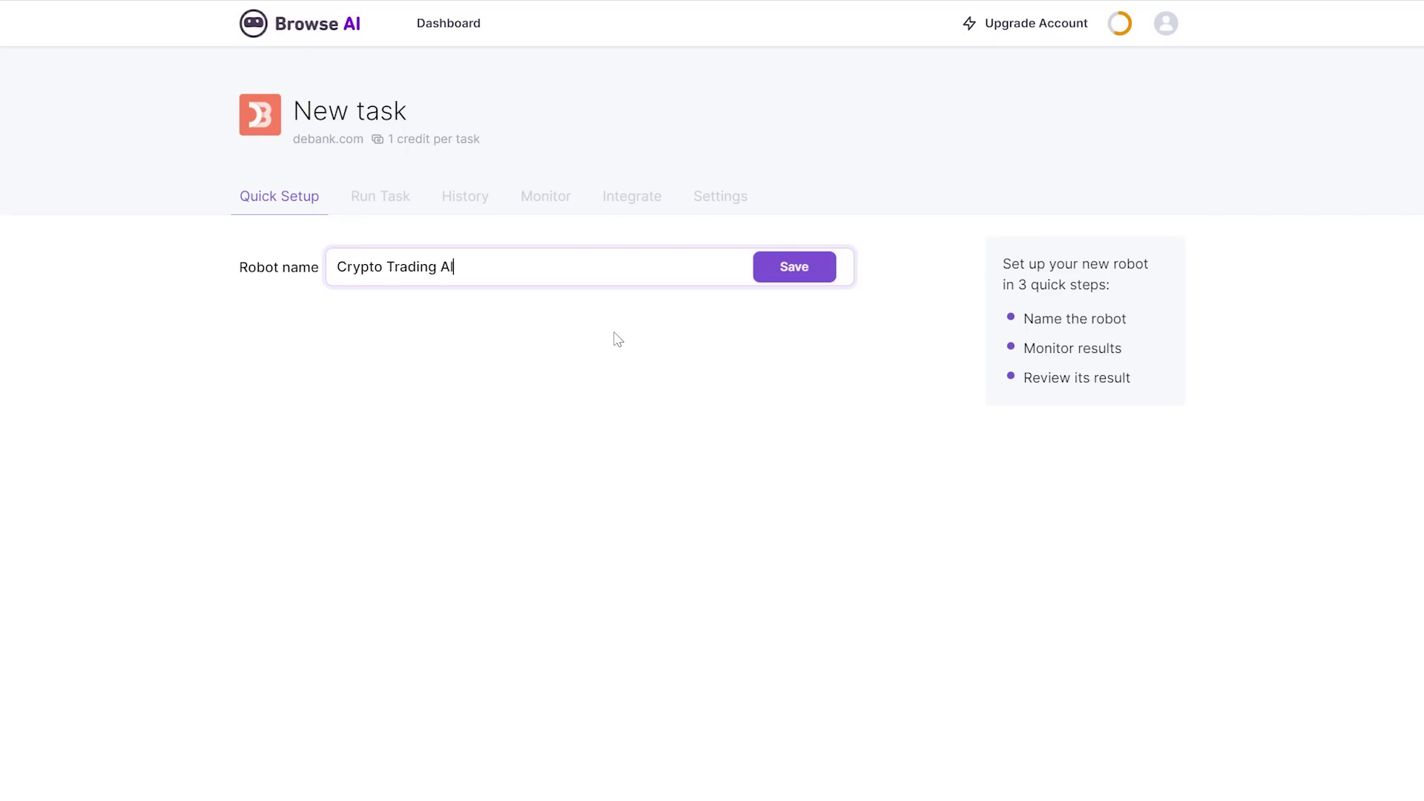
{"action": "type", "text": "rt"}
{"action": "key", "text": "Return"}
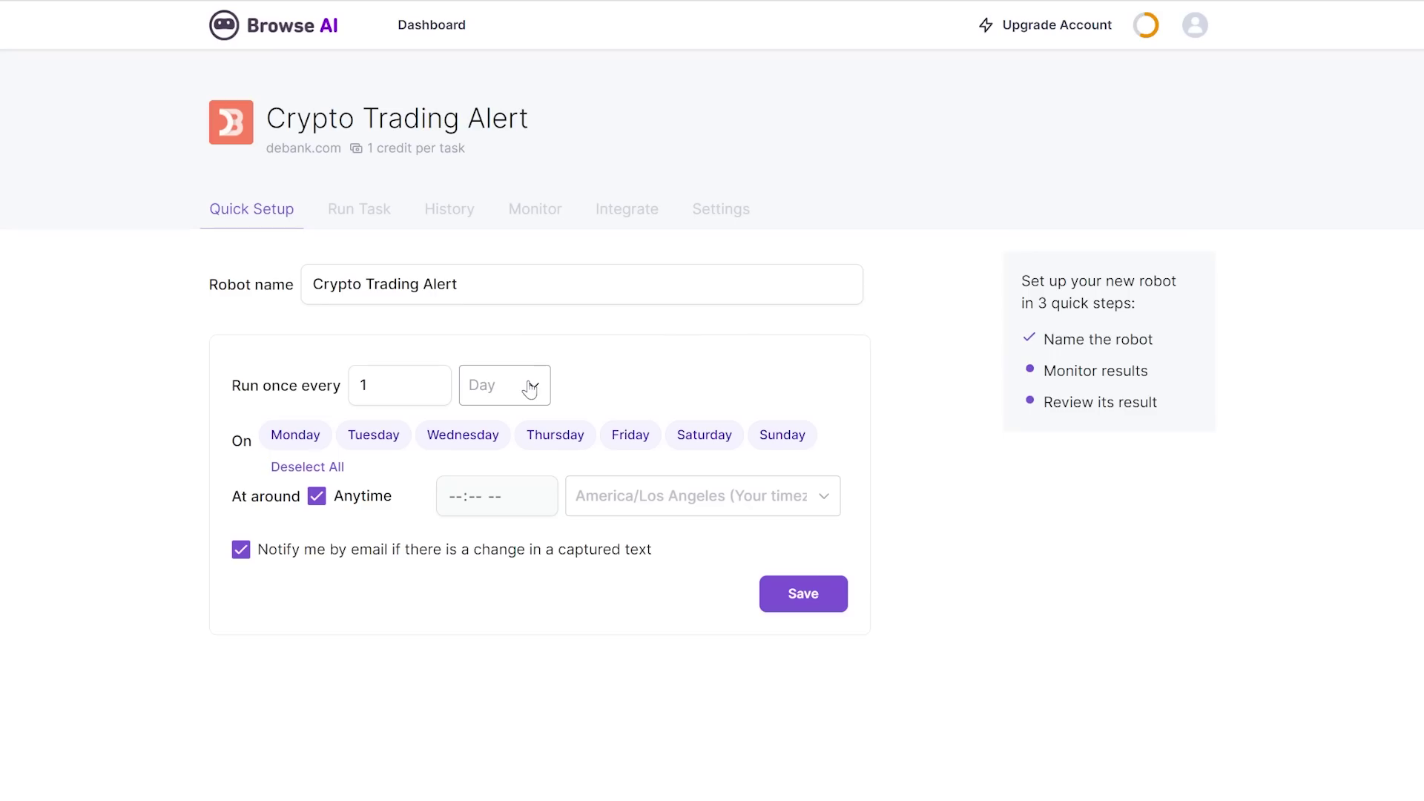
Step: Schedule the robot to run once every day at 10:00 AM and save
{"action": "left_click", "coordinate": [530, 389]}
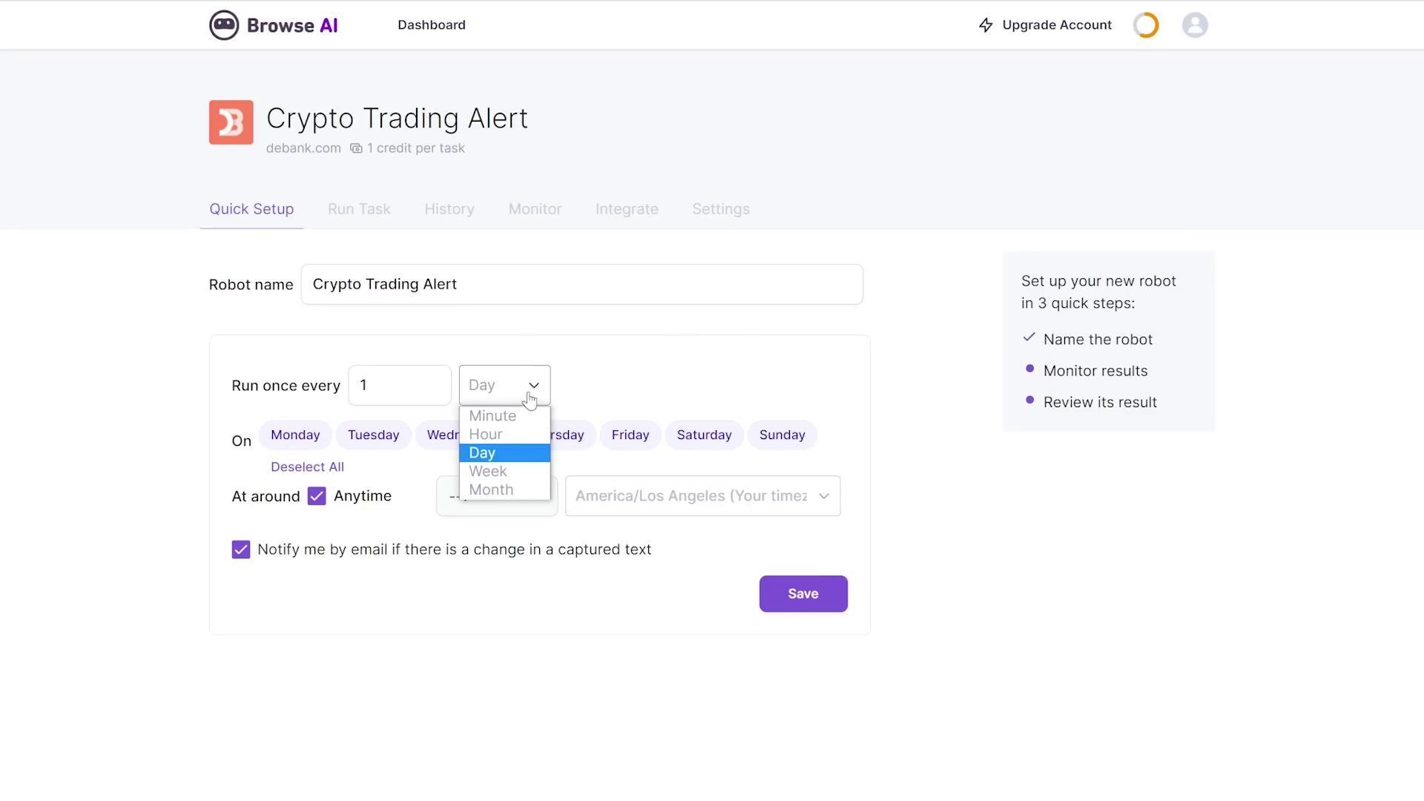
{"action": "left_click", "coordinate": [528, 417]}
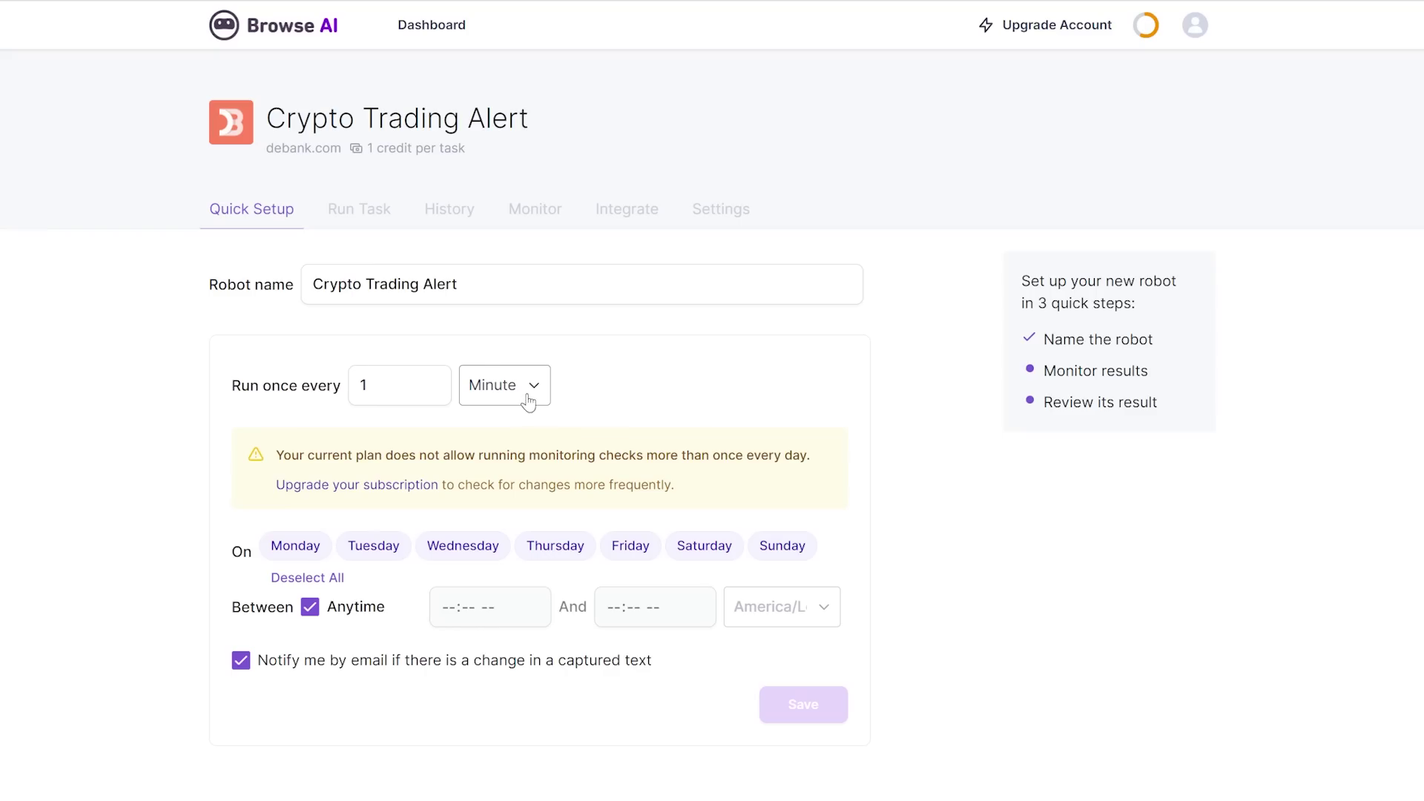
{"action": "left_click", "coordinate": [527, 393]}
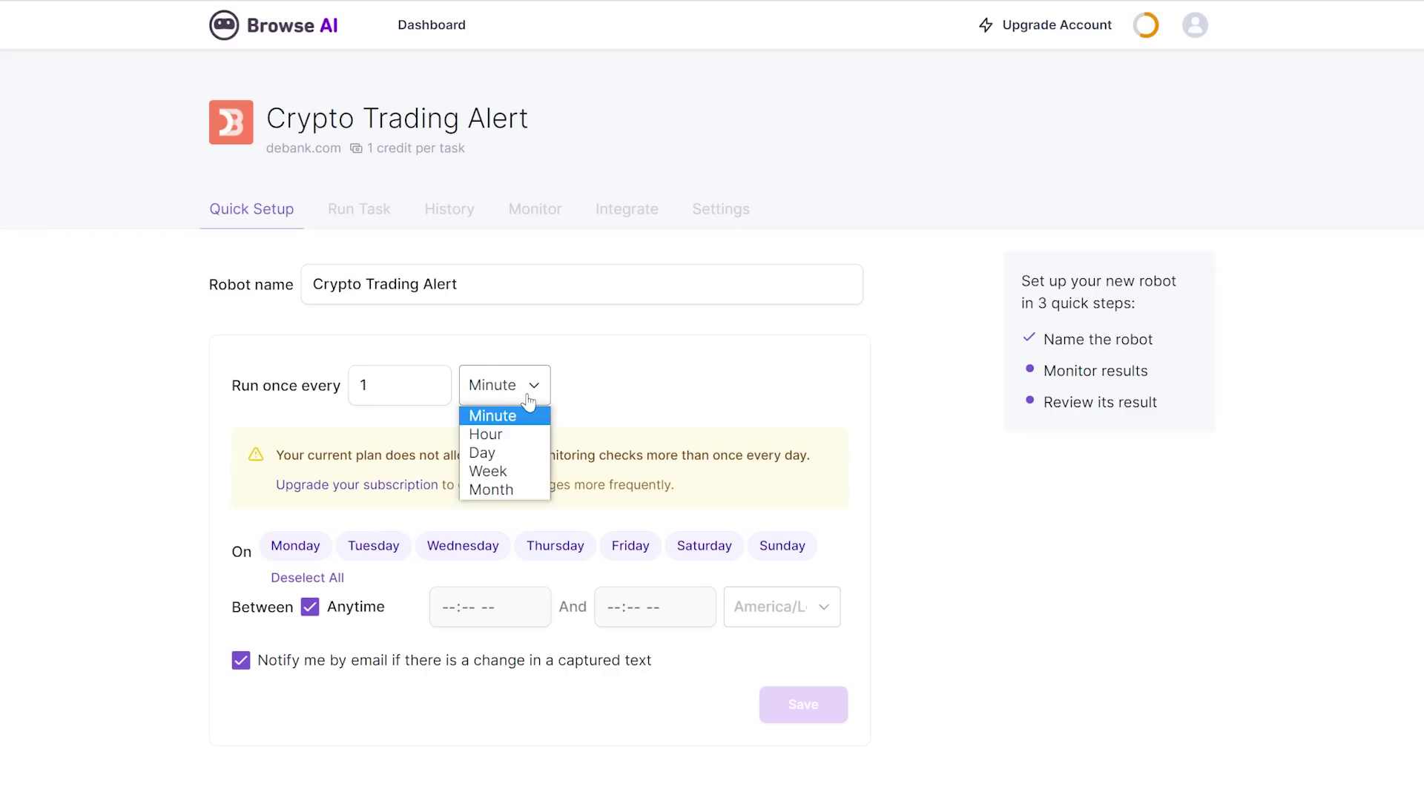
{"action": "left_click", "coordinate": [525, 454]}
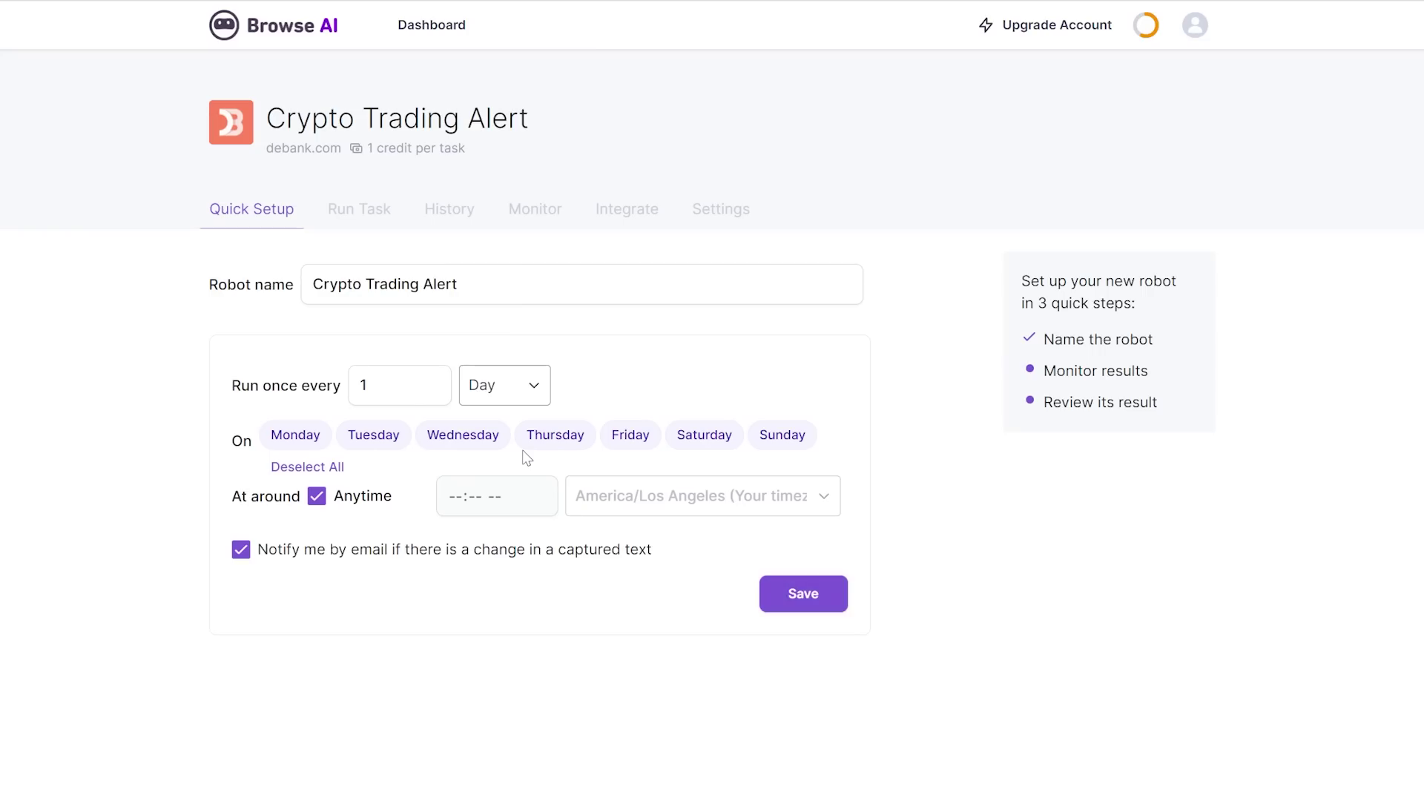
{"action": "left_click", "coordinate": [311, 503]}
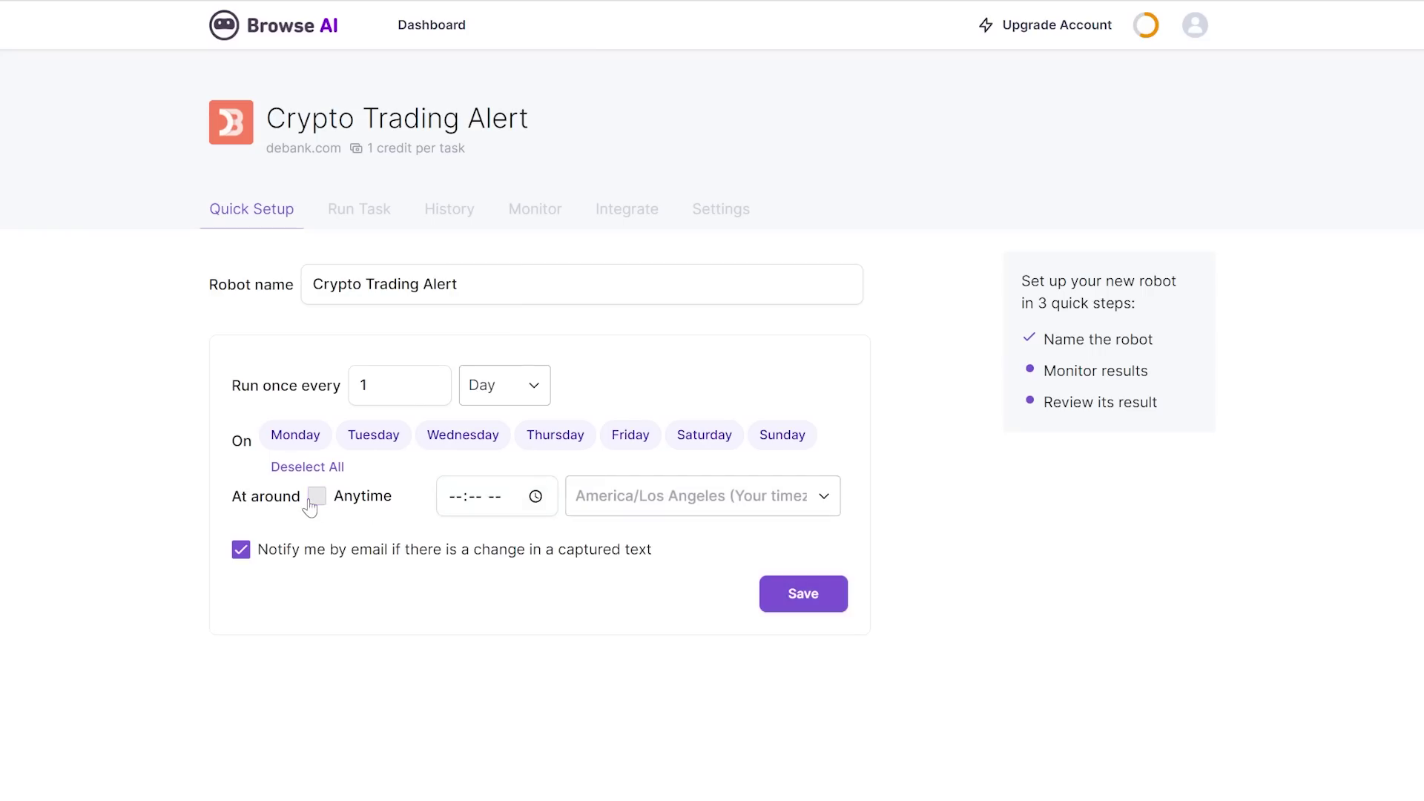
{"action": "left_click", "coordinate": [456, 504]}
{"action": "type", "text": "0700a"}
{"action": "left_click", "coordinate": [456, 504]}
{"action": "type", "text": "10:00 AM"}
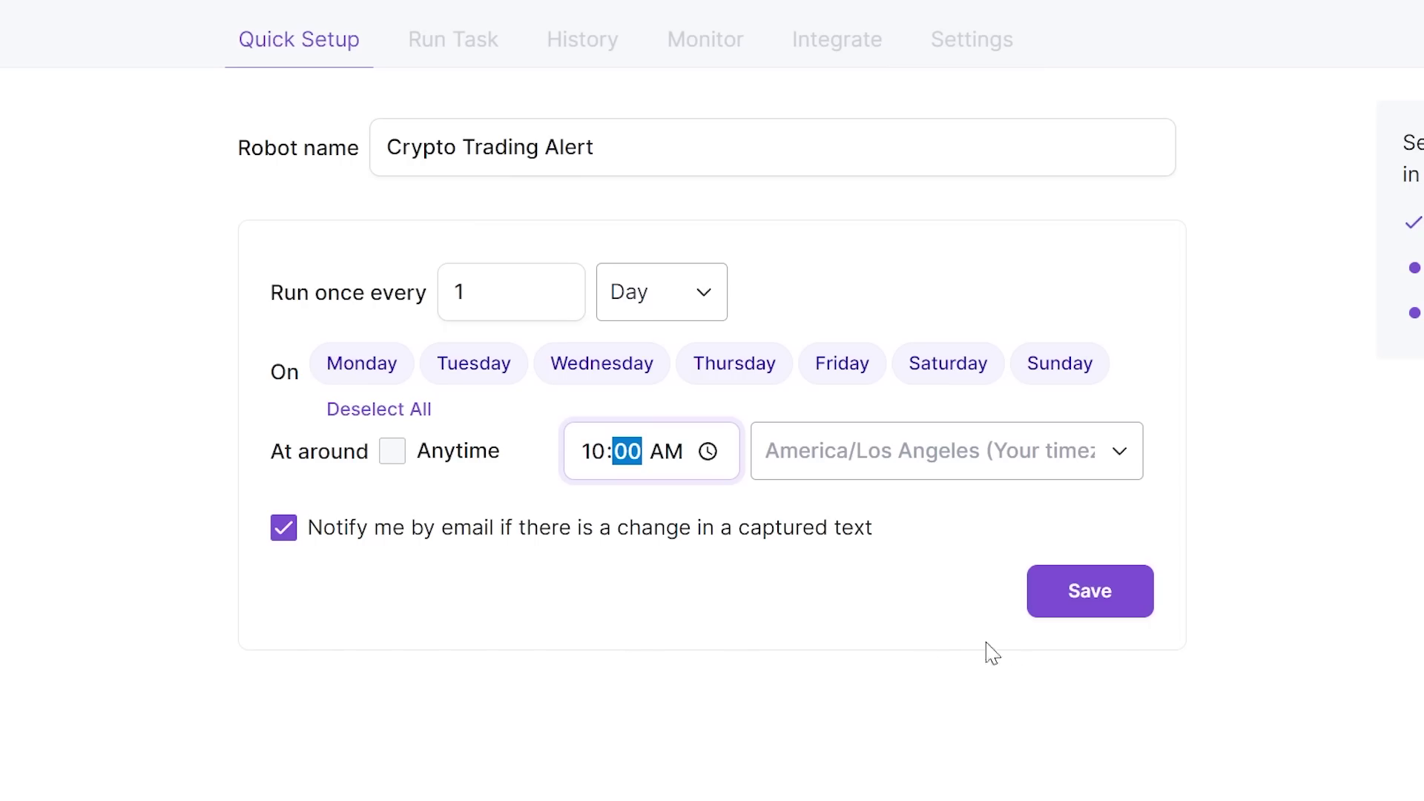
{"action": "left_click", "coordinate": [1116, 609]}
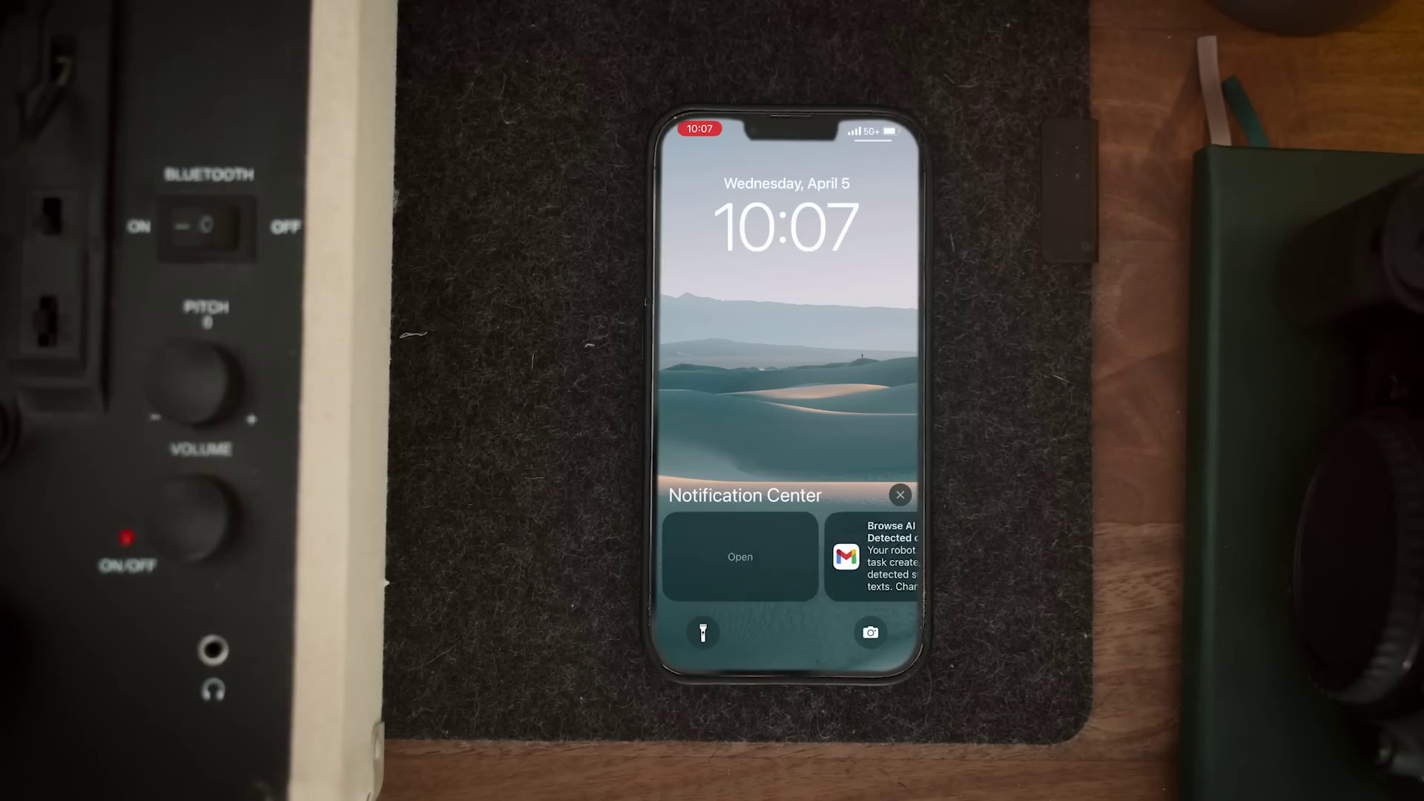
{"action": "scroll", "coordinate": [761, 408], "scroll_direction": "down", "scroll_amount": 4}
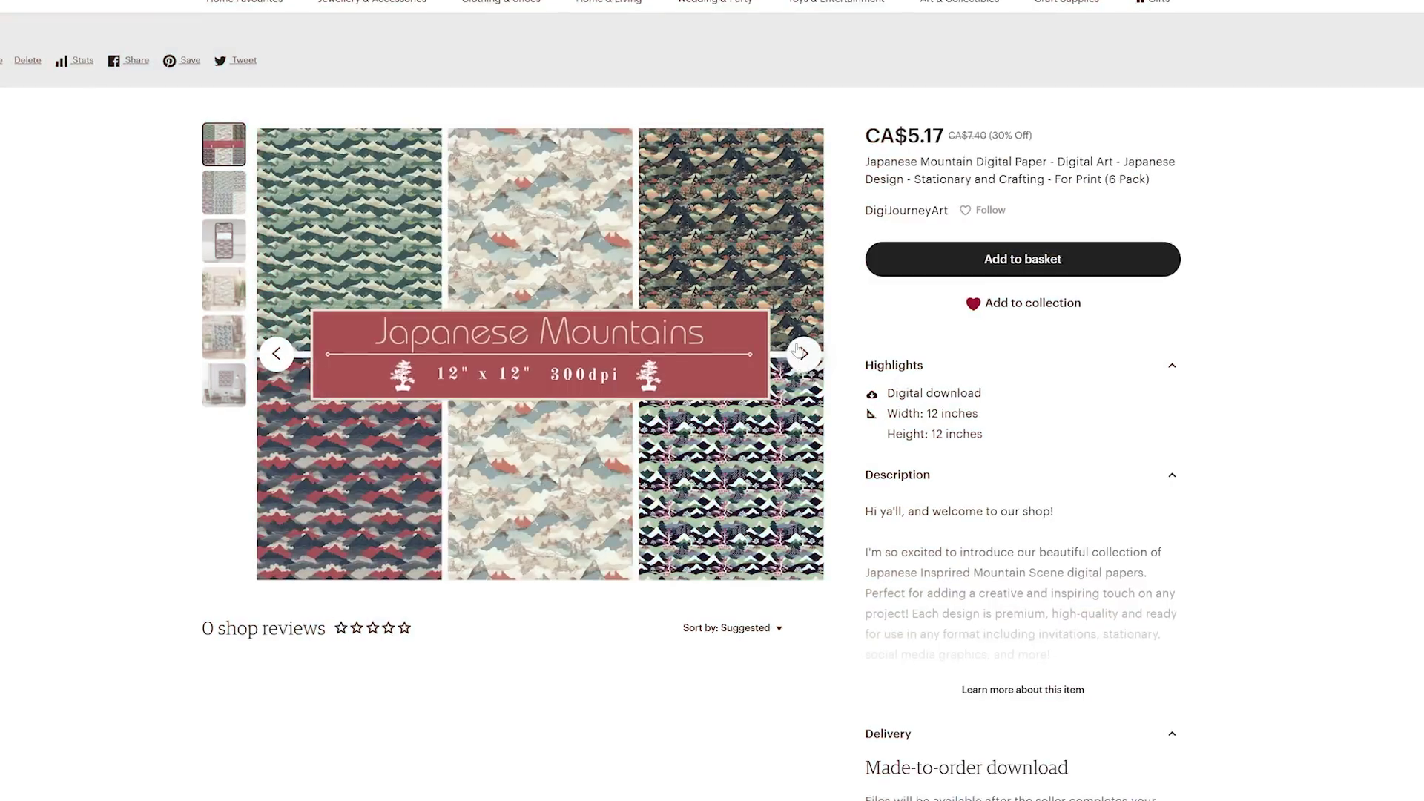
Step: Page through the digital-paper listing images, including Floral Wood, then browse buyers' review photos
{"action": "left_click", "coordinate": [801, 352]}
{"action": "left_click", "coordinate": [801, 352]}
{"action": "left_click", "coordinate": [801, 352]}
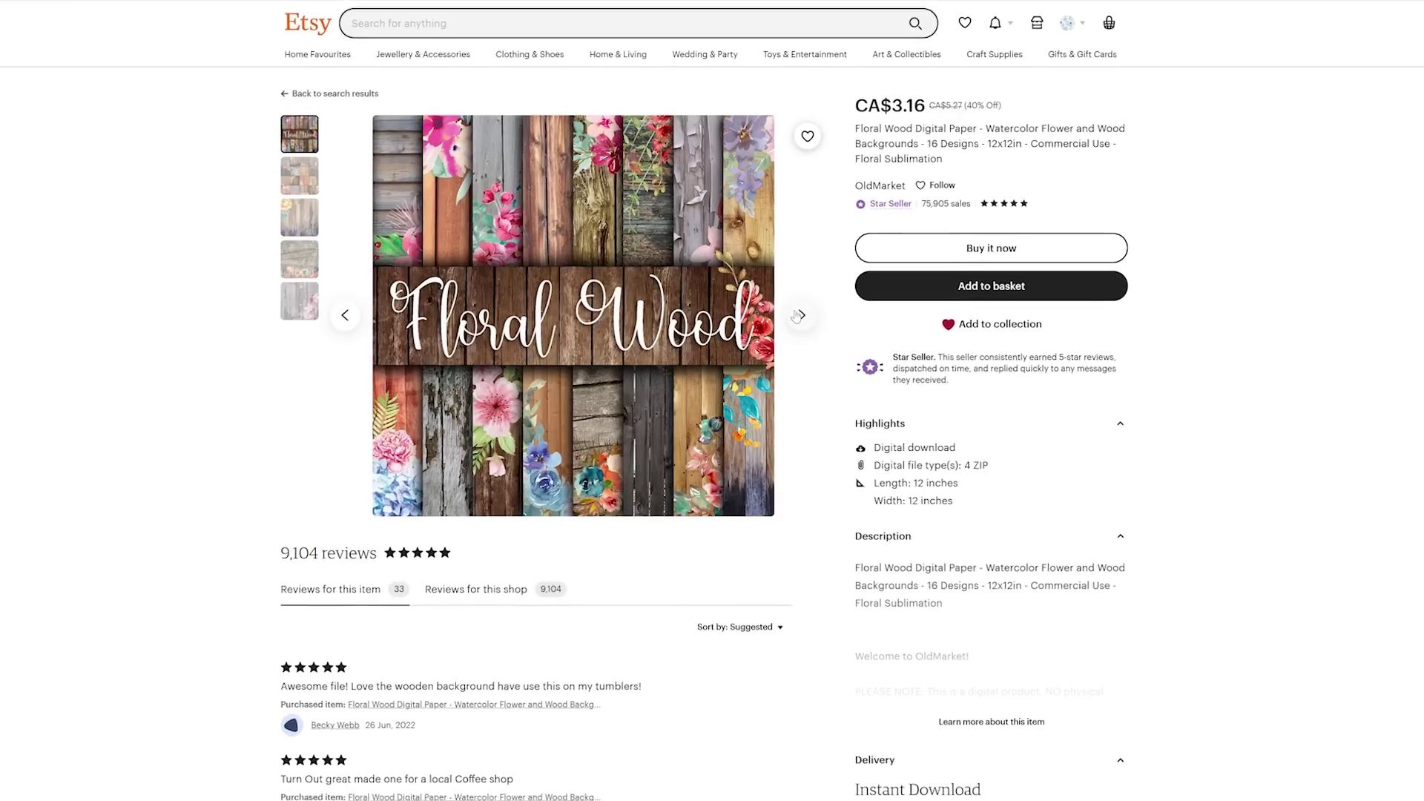
{"action": "left_click", "coordinate": [801, 314]}
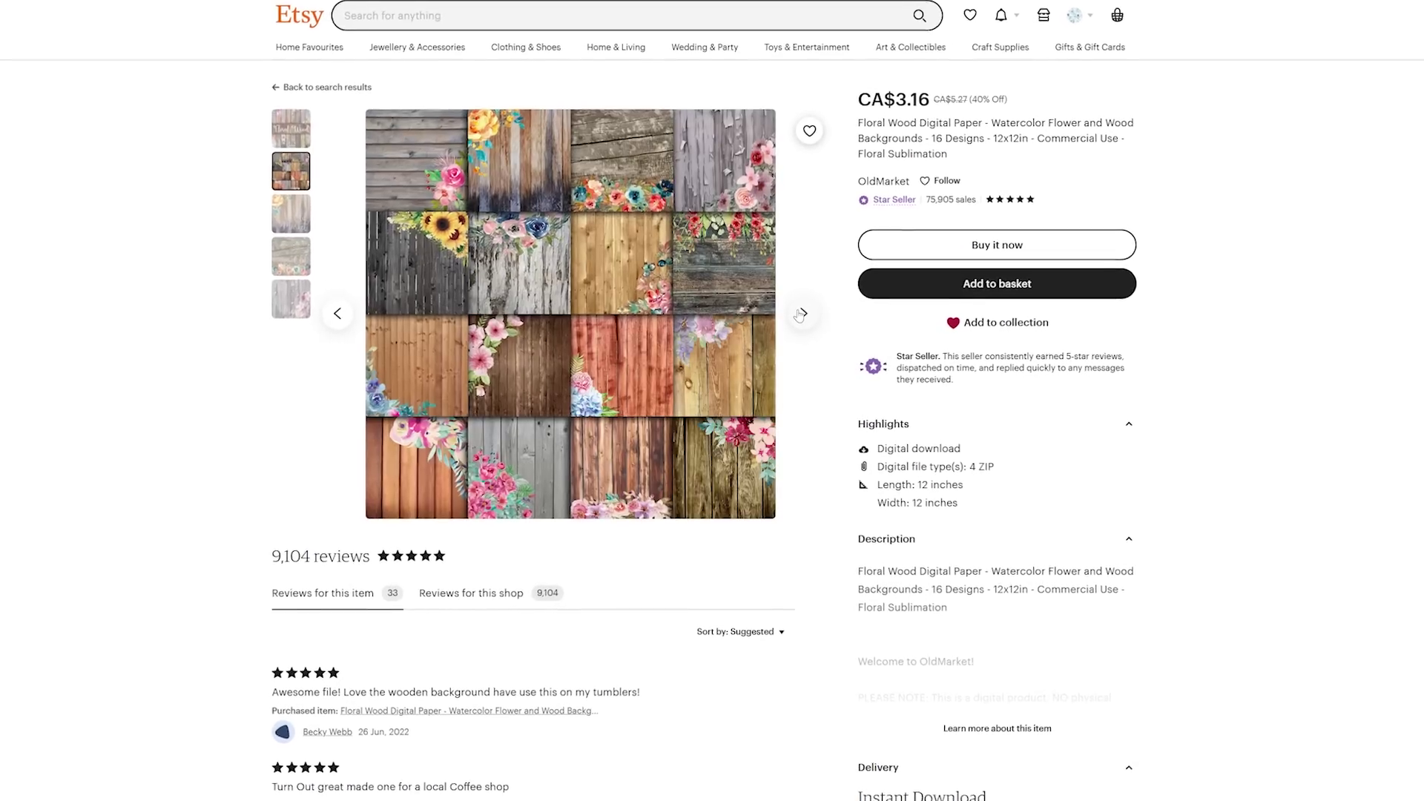
{"action": "left_click", "coordinate": [800, 315]}
{"action": "left_click", "coordinate": [800, 314]}
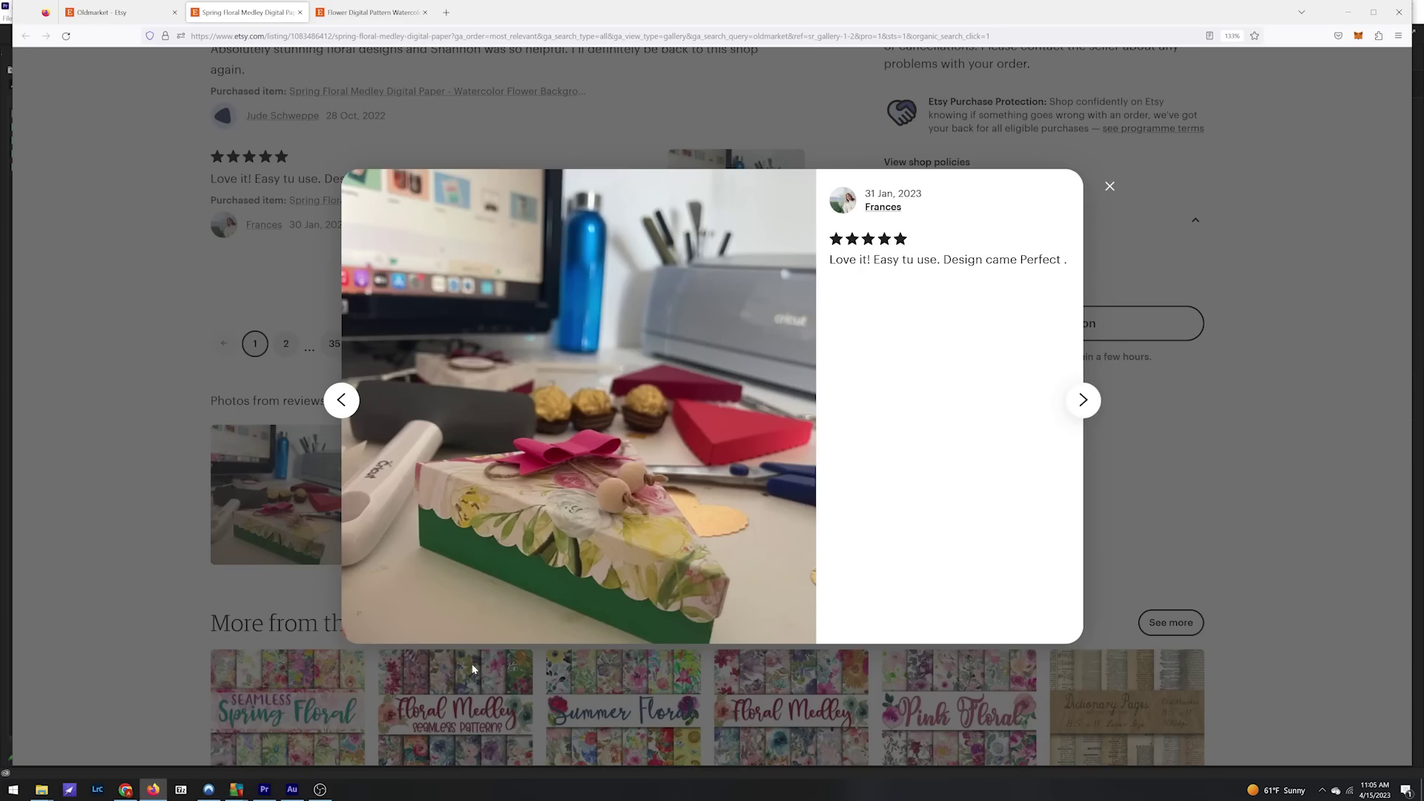
{"action": "key", "text": "Right"}
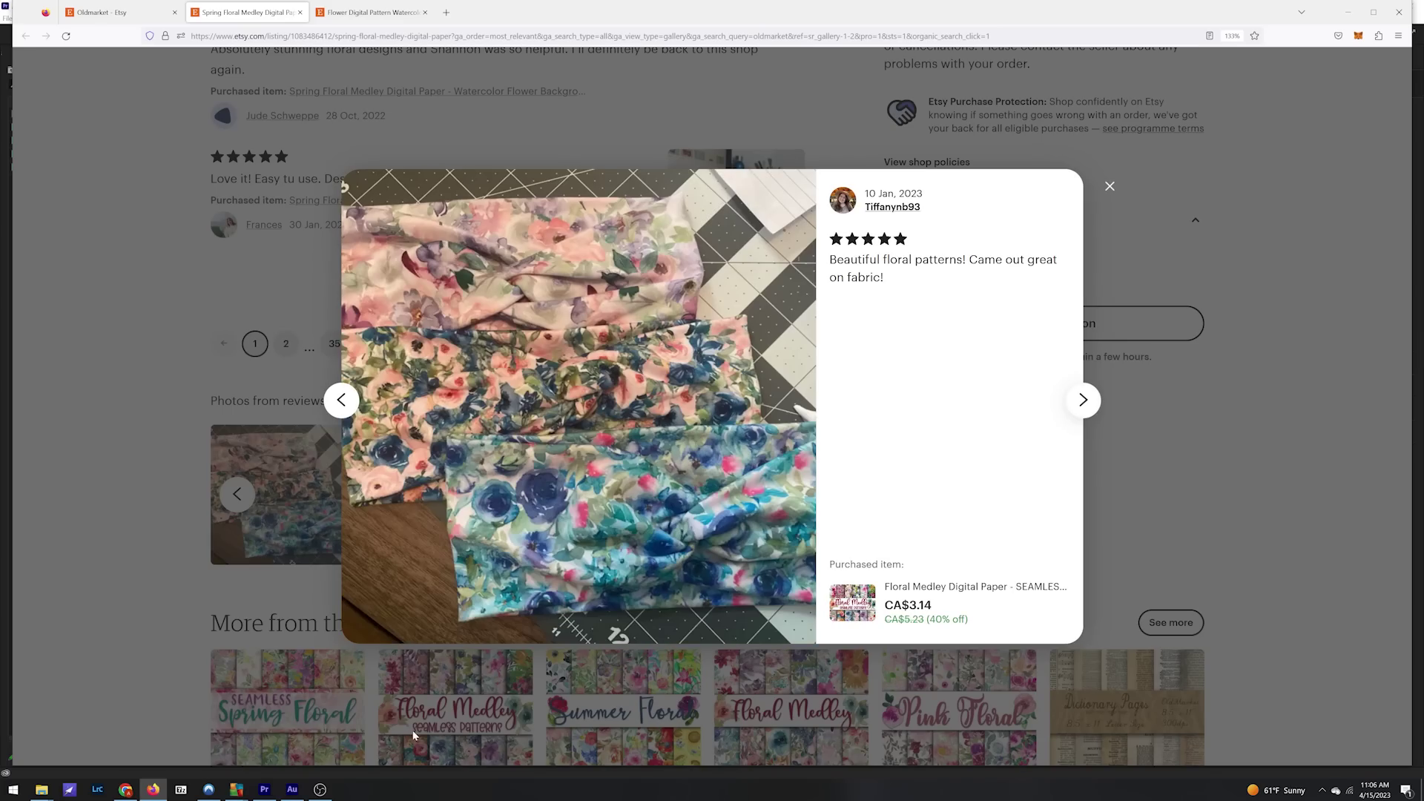
{"action": "key", "text": "Right"}
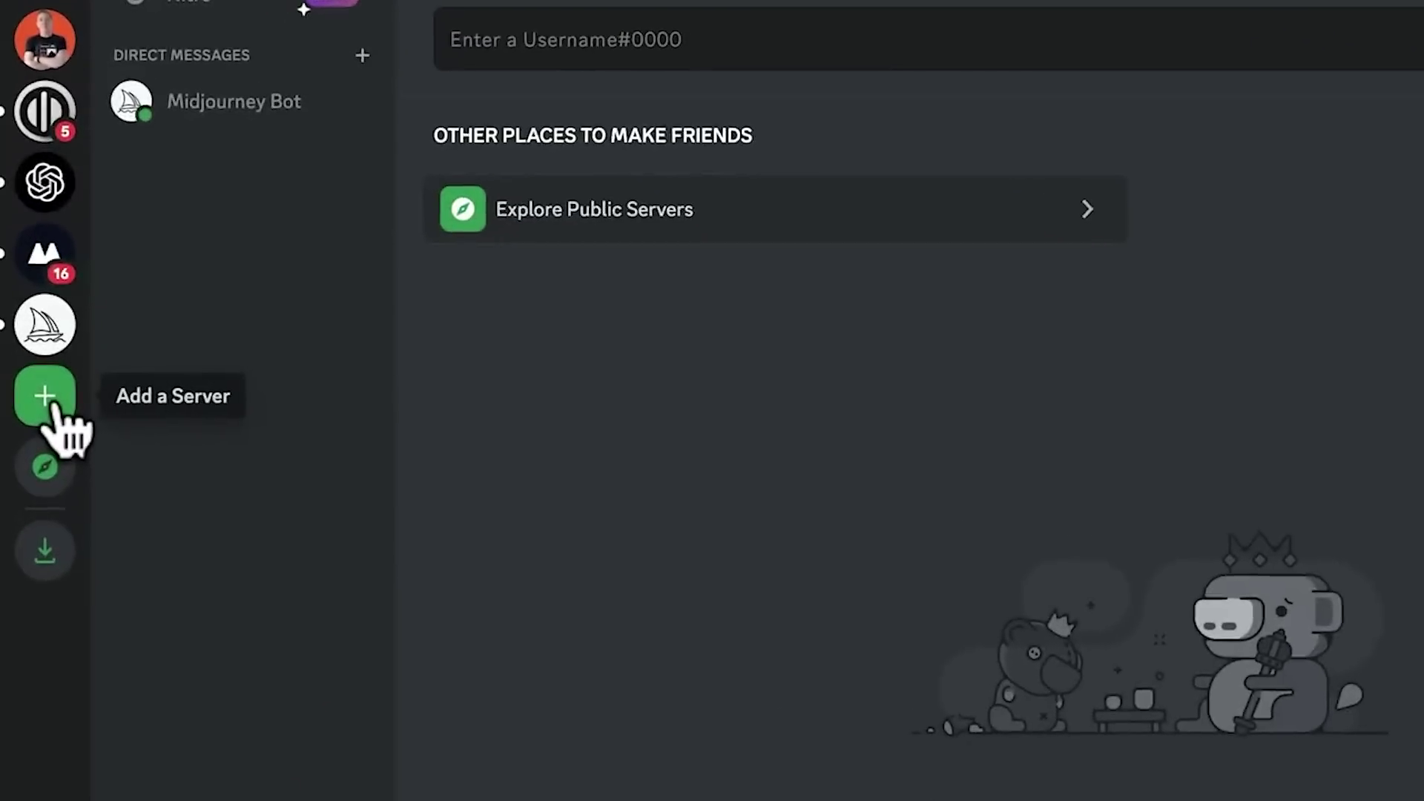
Step: Create a new private Discord server of your own
{"action": "left_click", "coordinate": [61, 387]}
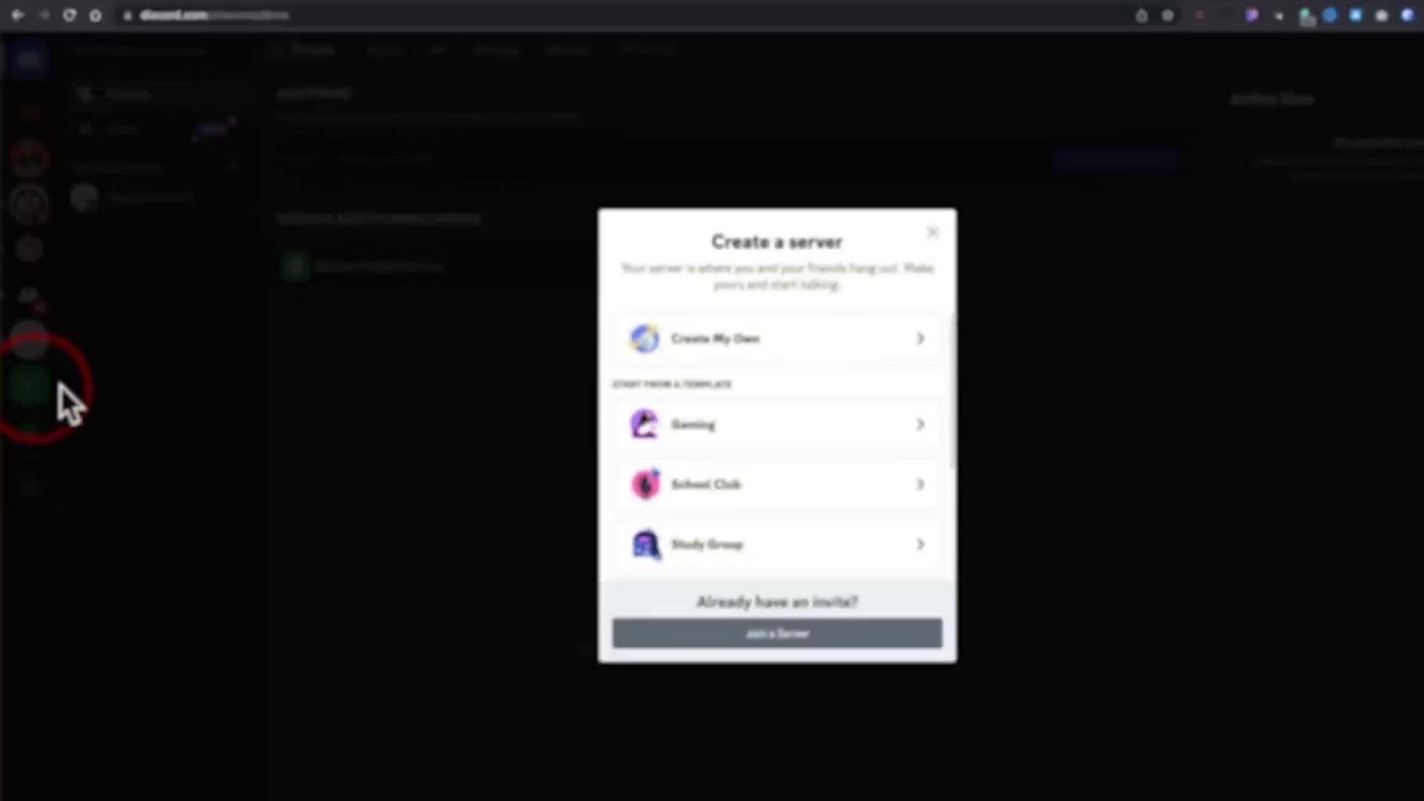
{"action": "left_click", "coordinate": [765, 338]}
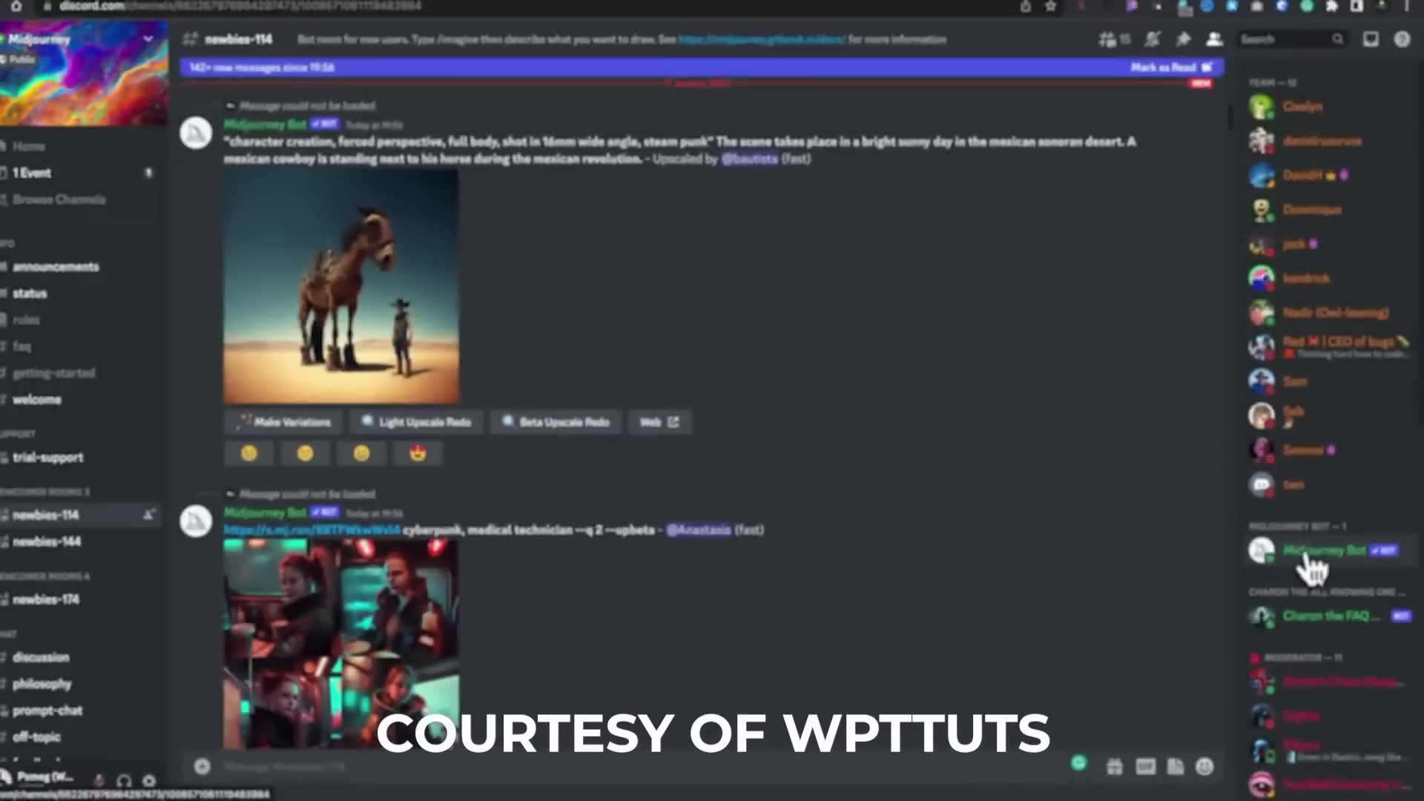
{"action": "left_click", "coordinate": [1311, 562]}
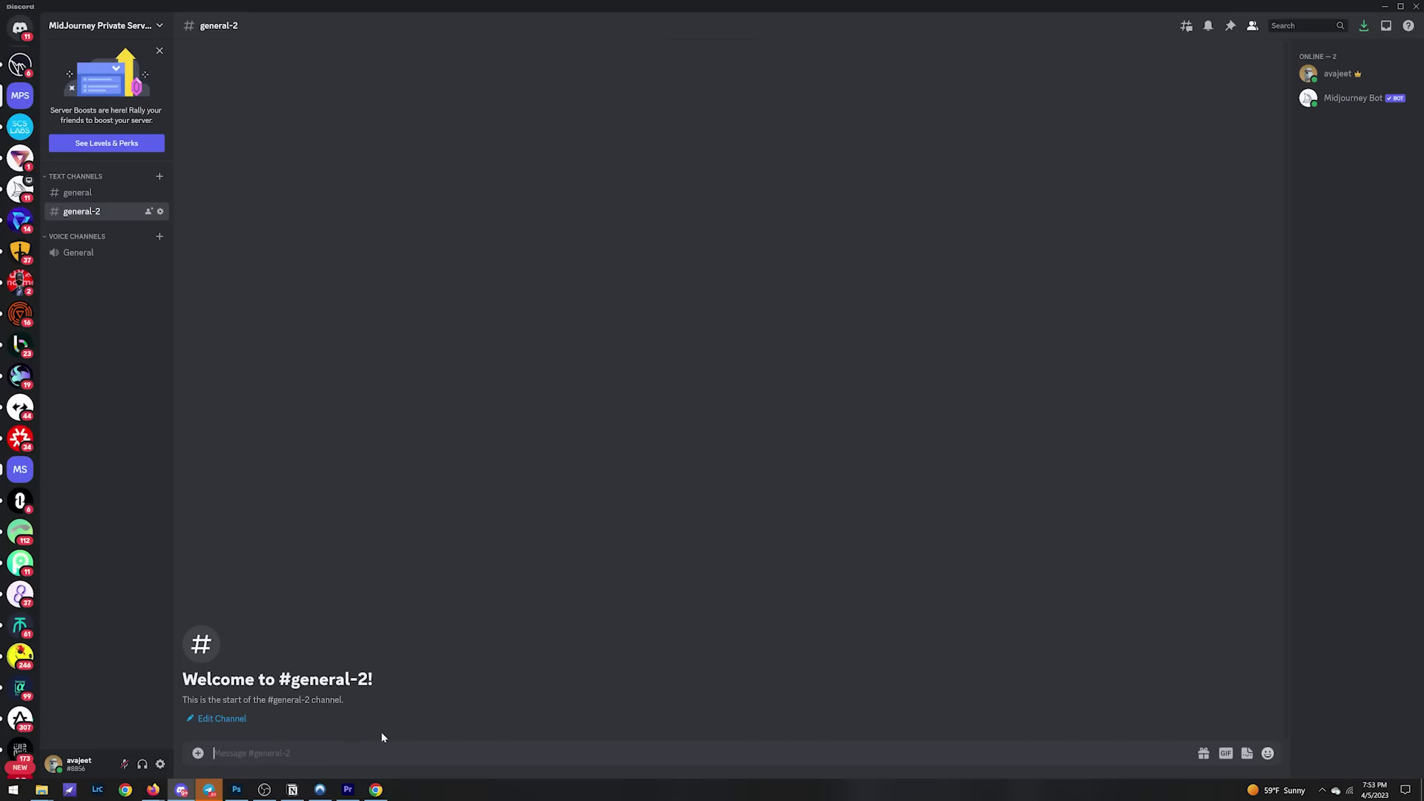
Step: Send /imagine 'dreamy watercolor floral pattern, yellow dominant' and enlarge the resulting grid
{"action": "type", "text": "/imagine"}
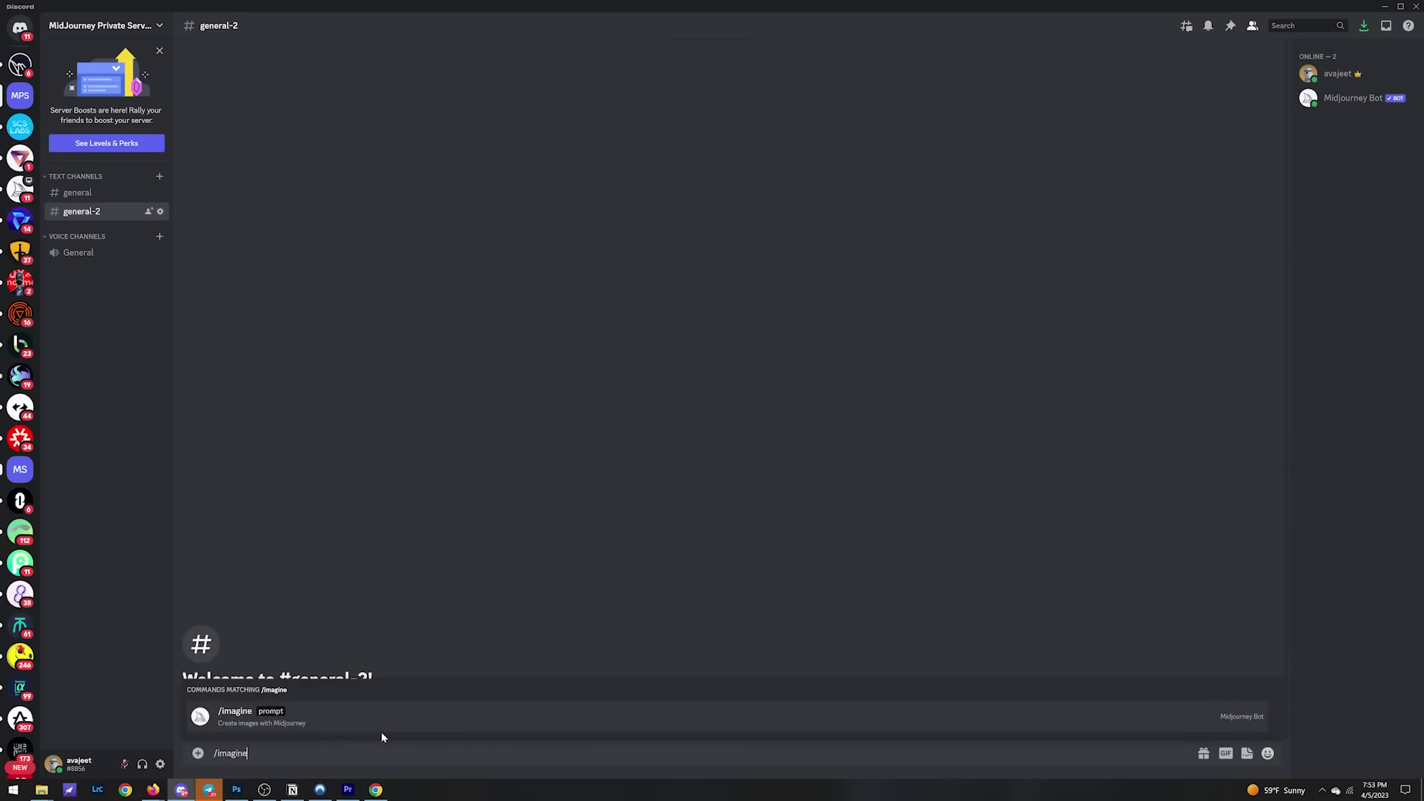
{"action": "key", "text": "Tab"}
{"action": "type", "text": "dream"}
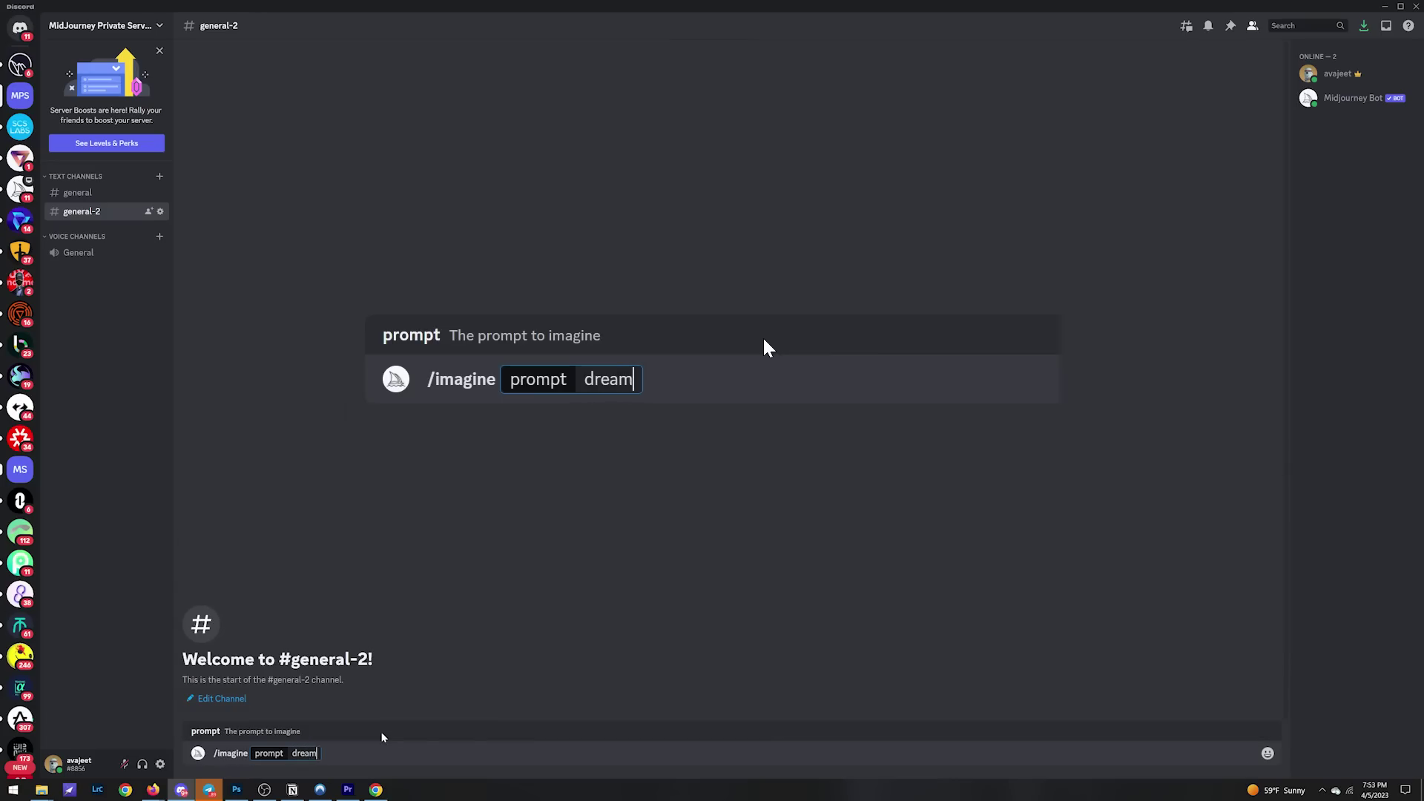
{"action": "type", "text": "y watercolor flor"}
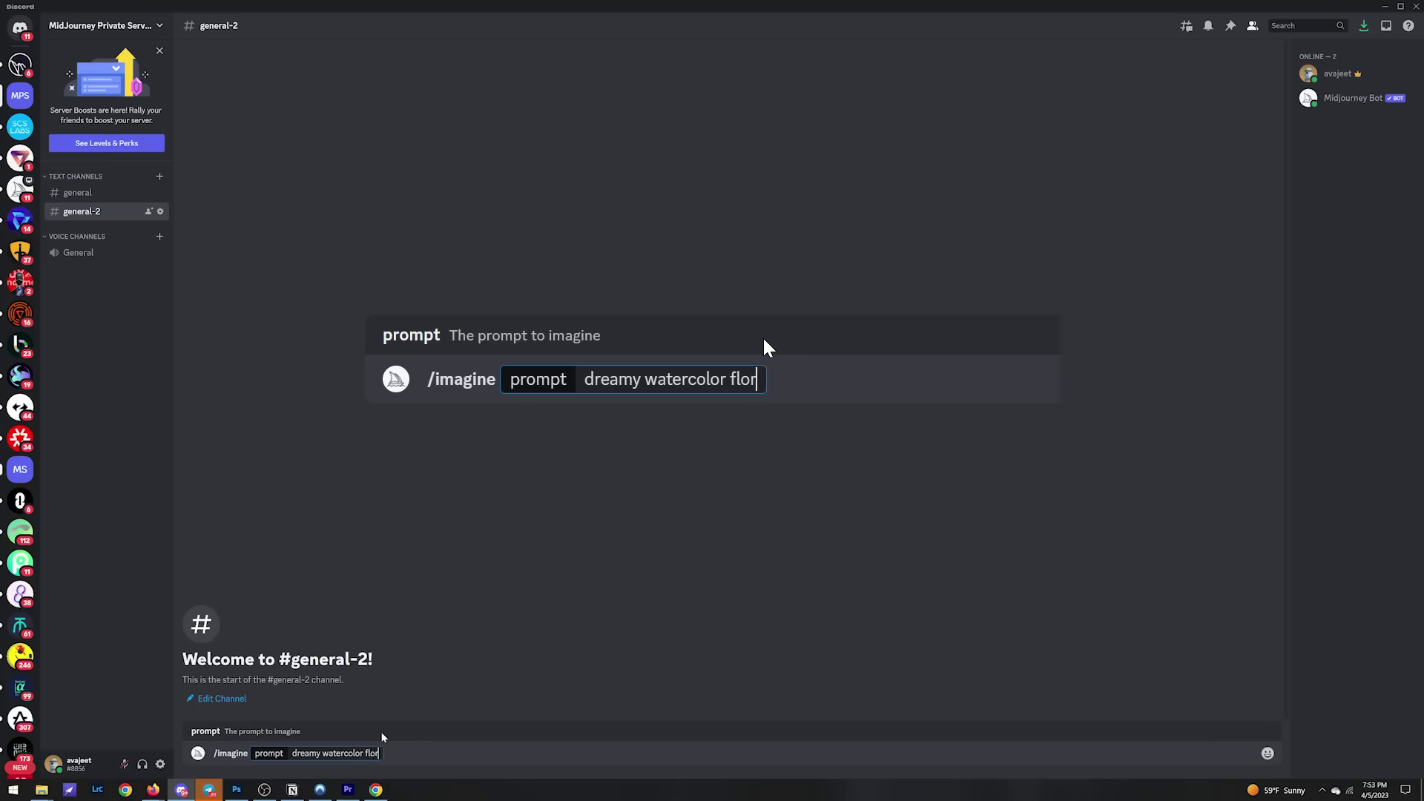
{"action": "type", "text": "al pattern"}
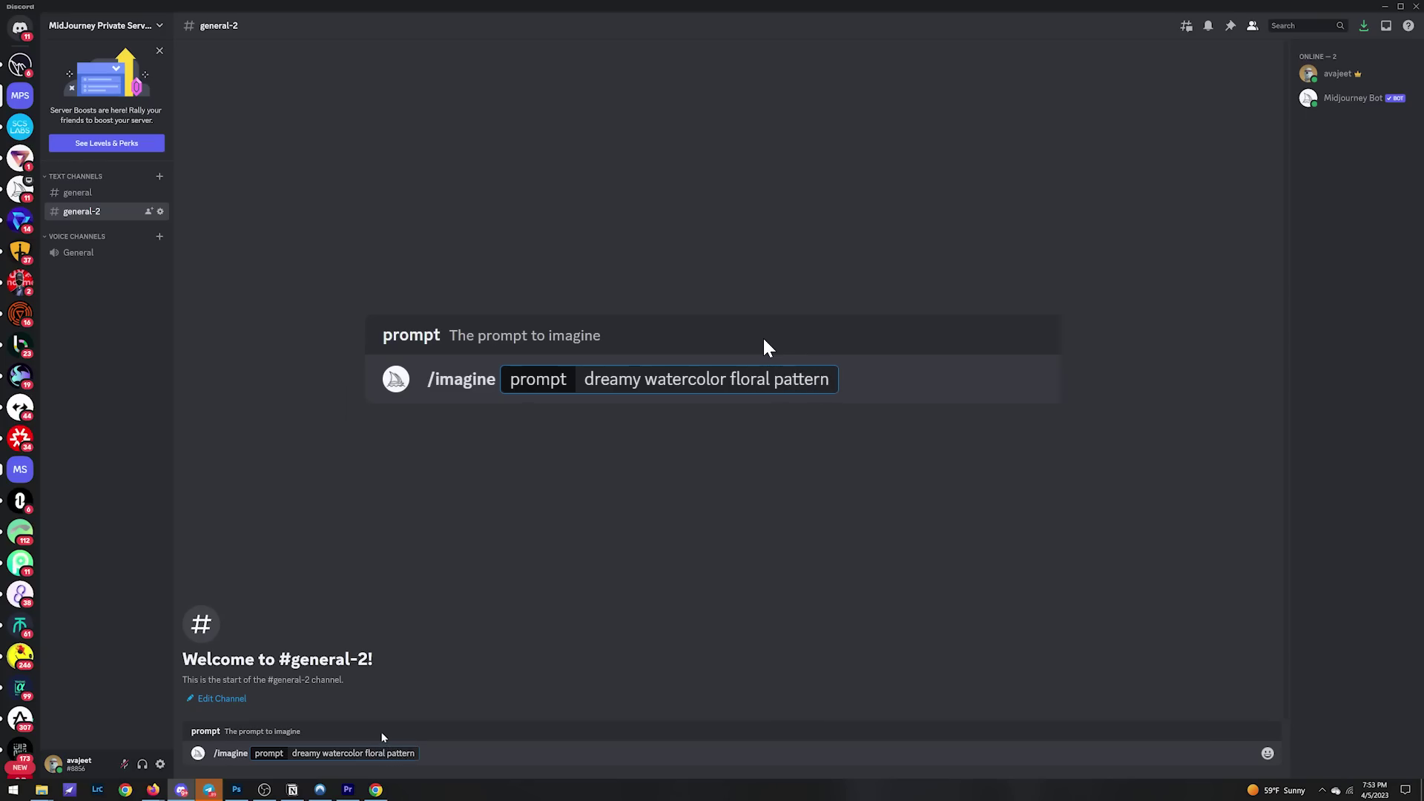
{"action": "type", "text": ", yellow domi"}
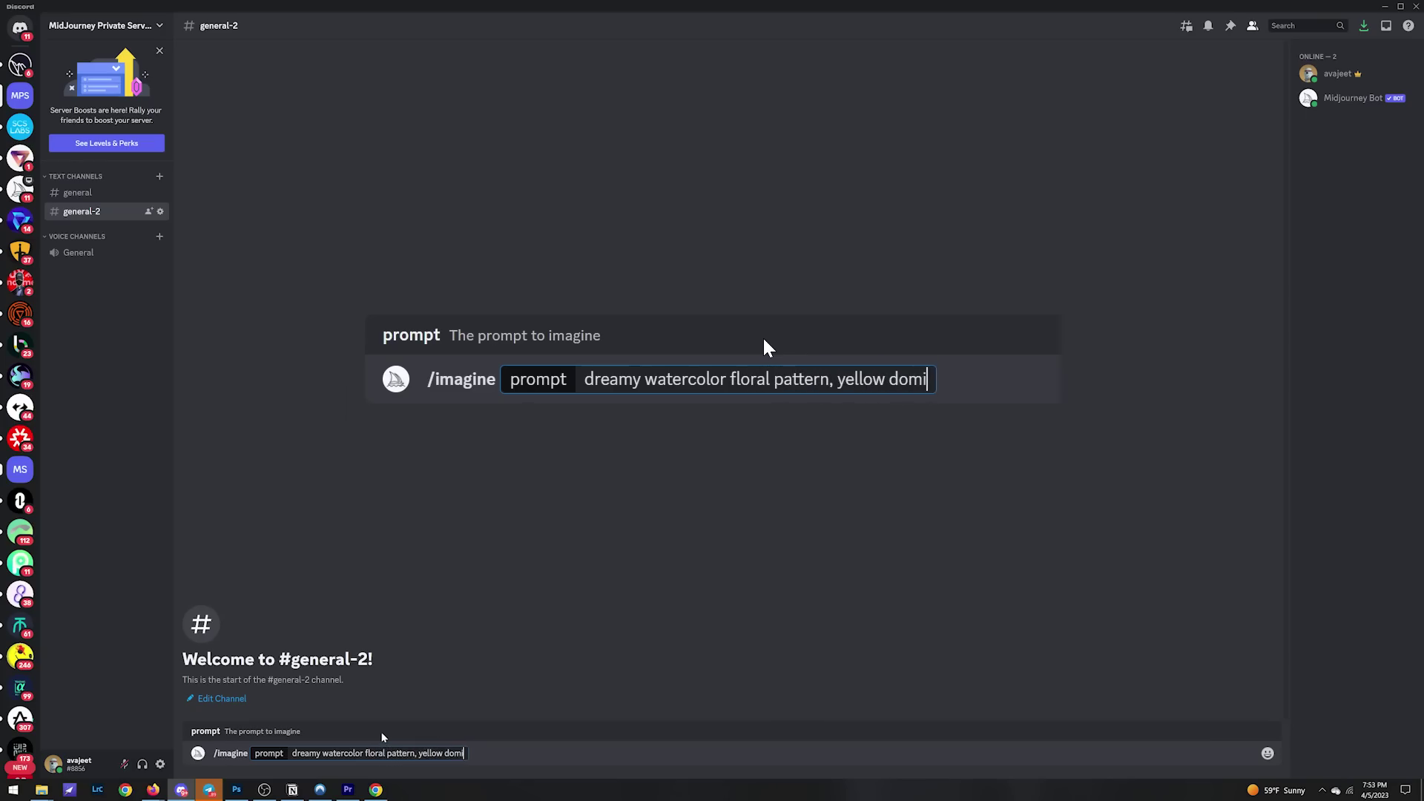
{"action": "type", "text": "nant"}
{"action": "key", "text": "Return"}
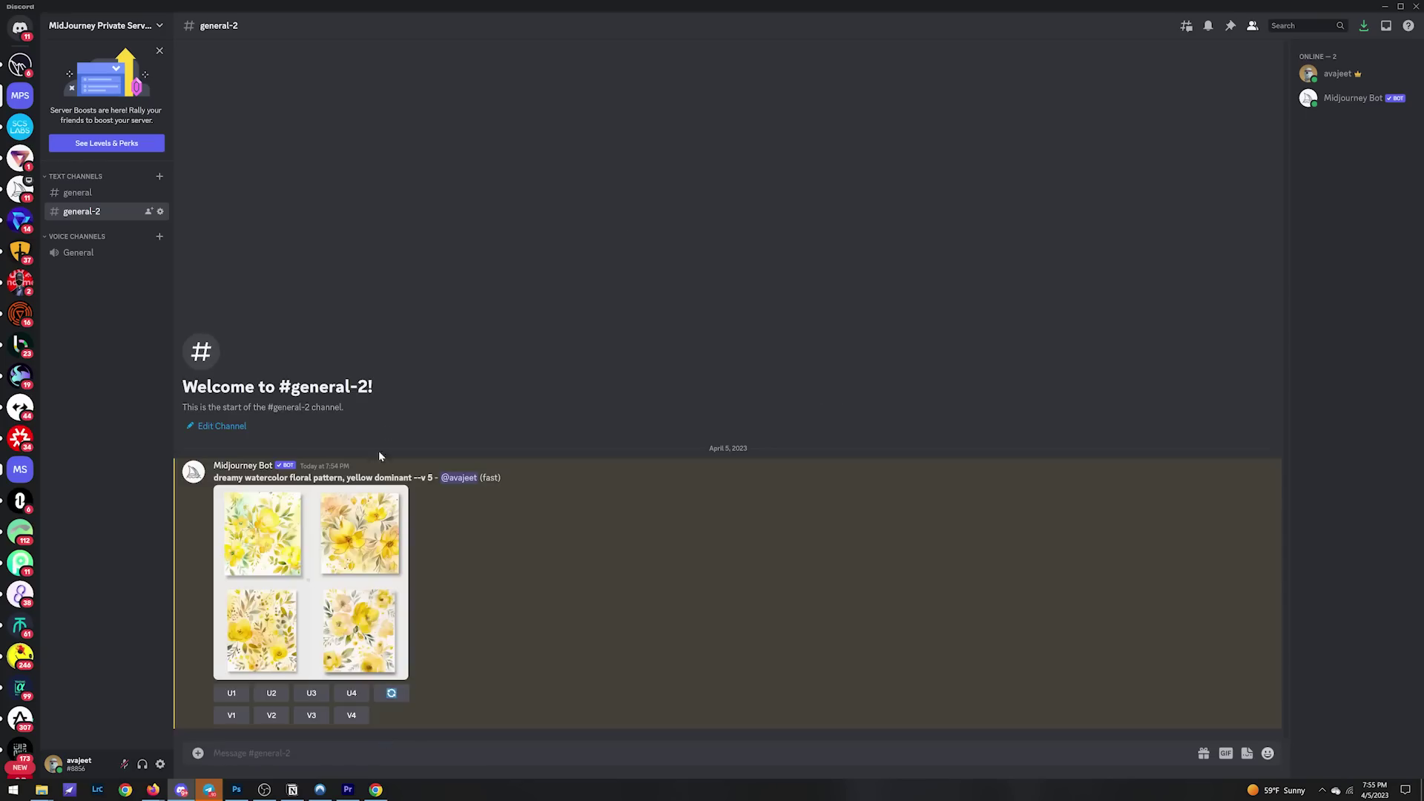
{"action": "left_click", "coordinate": [371, 564]}
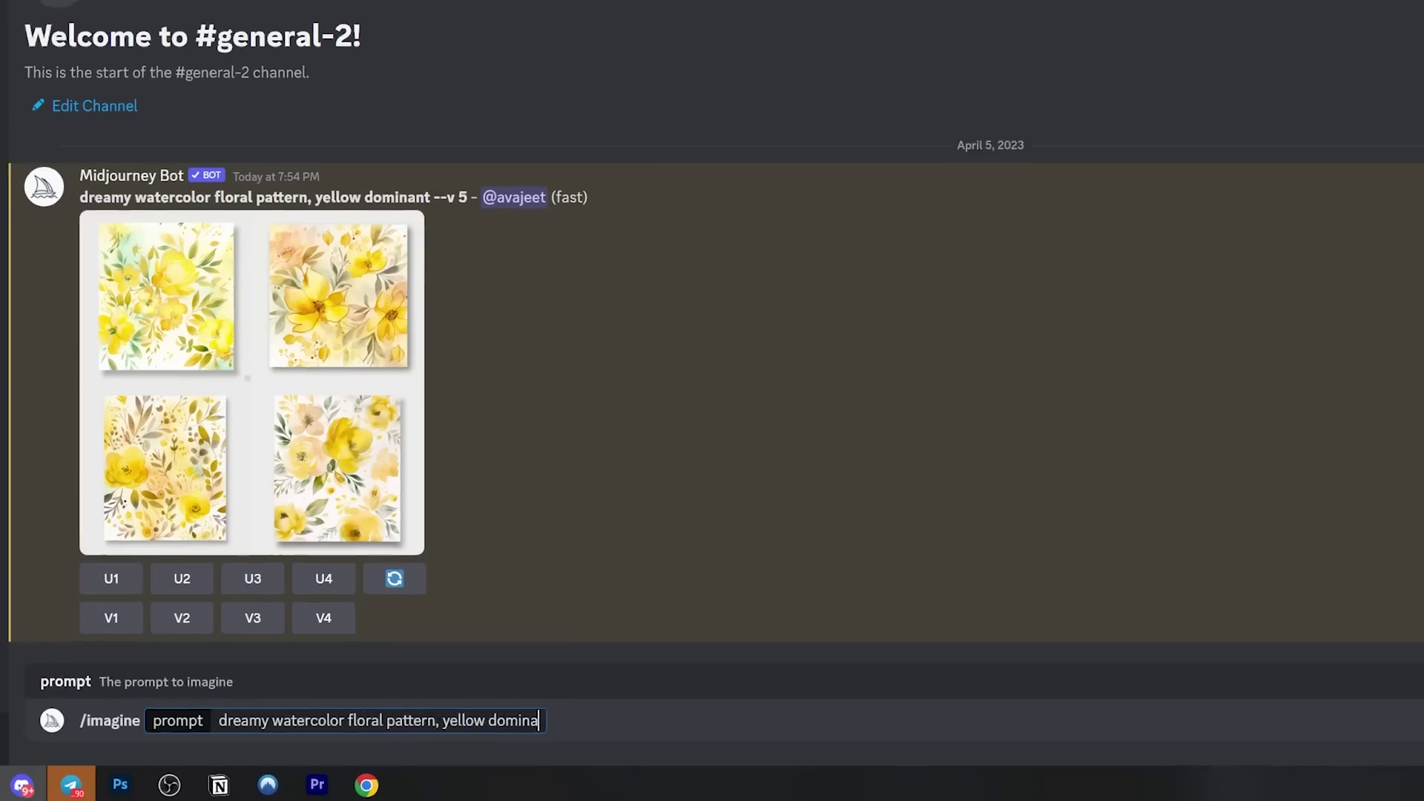
Step: Resend the floral prompt with --tile and view the tiled result
{"action": "type", "text": "nt --tile"}
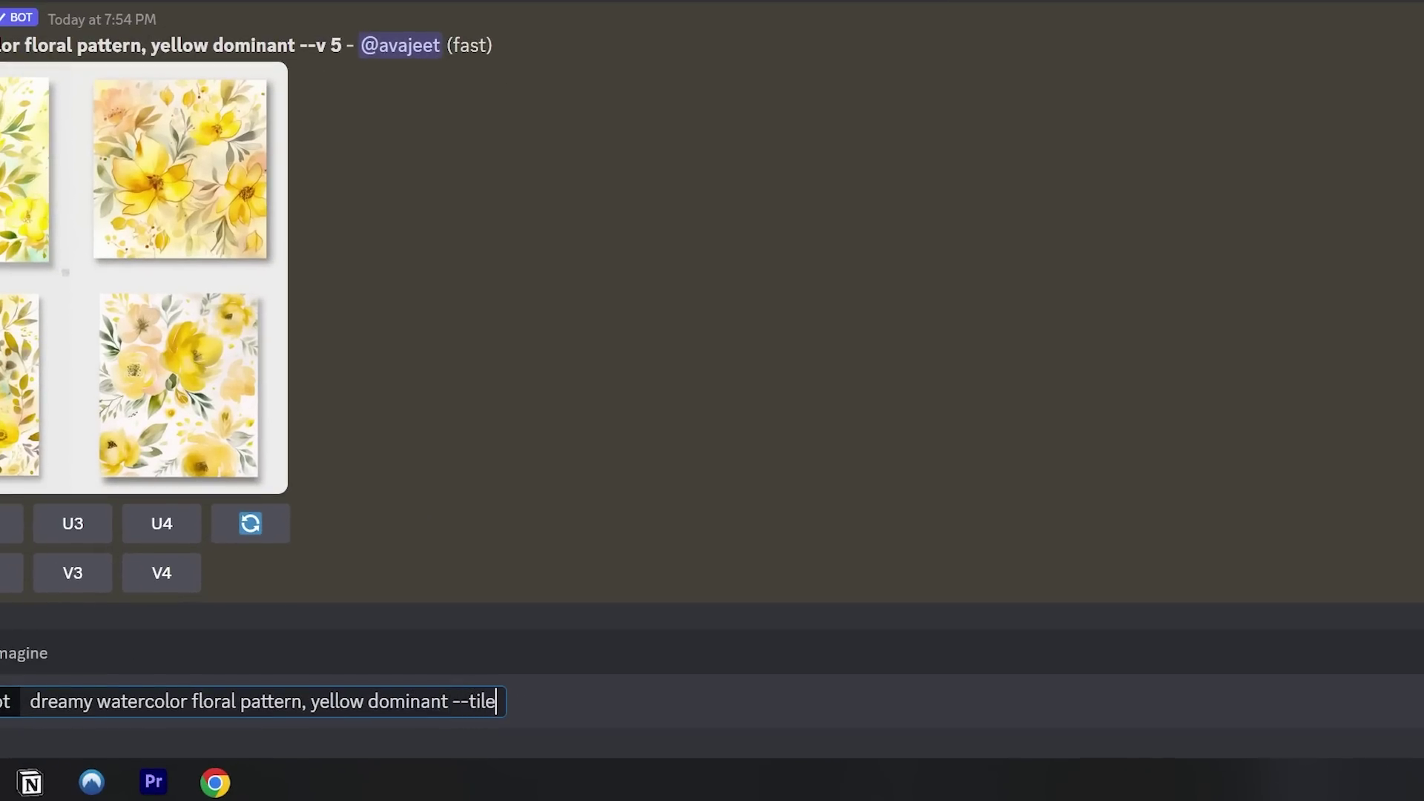
{"action": "key", "text": "Return"}
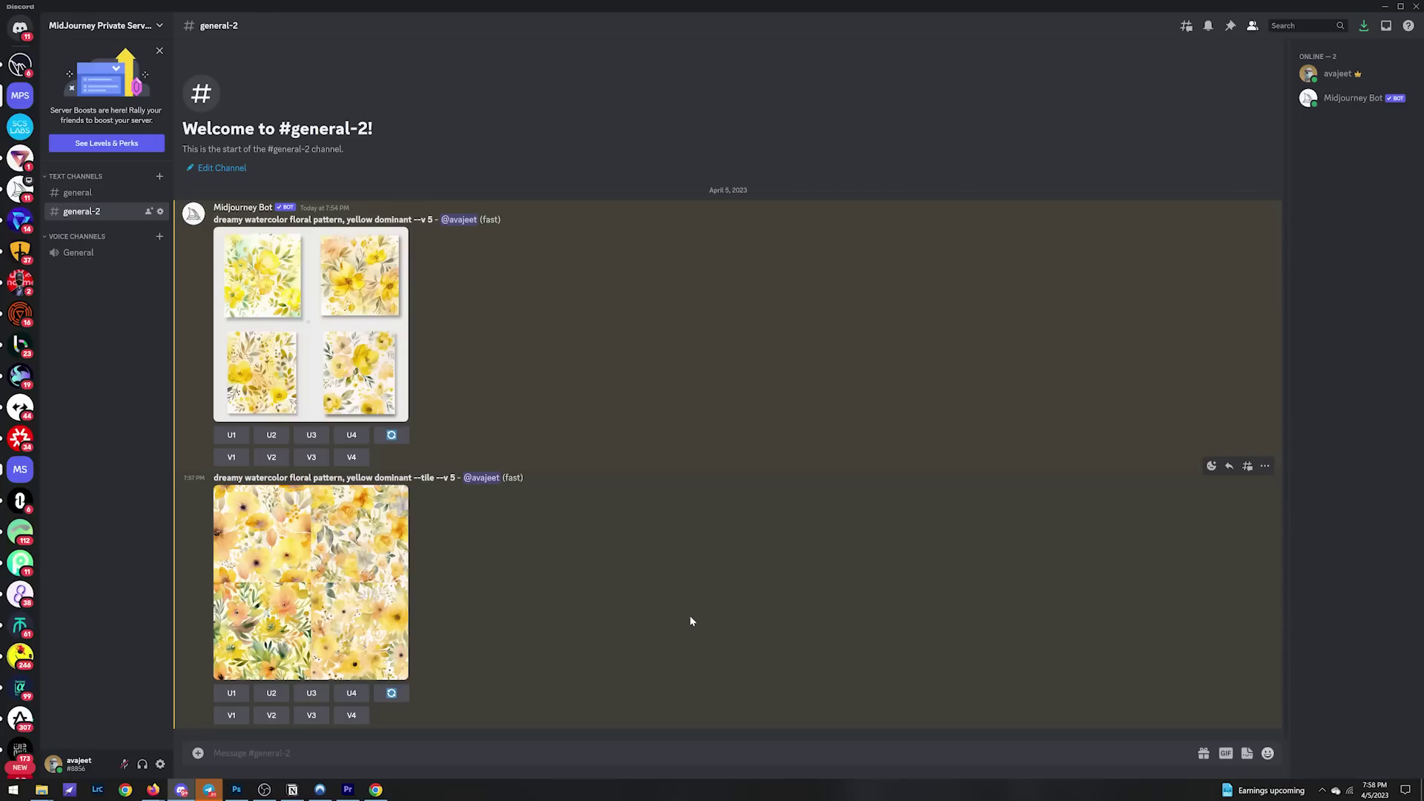
{"action": "left_click", "coordinate": [364, 597]}
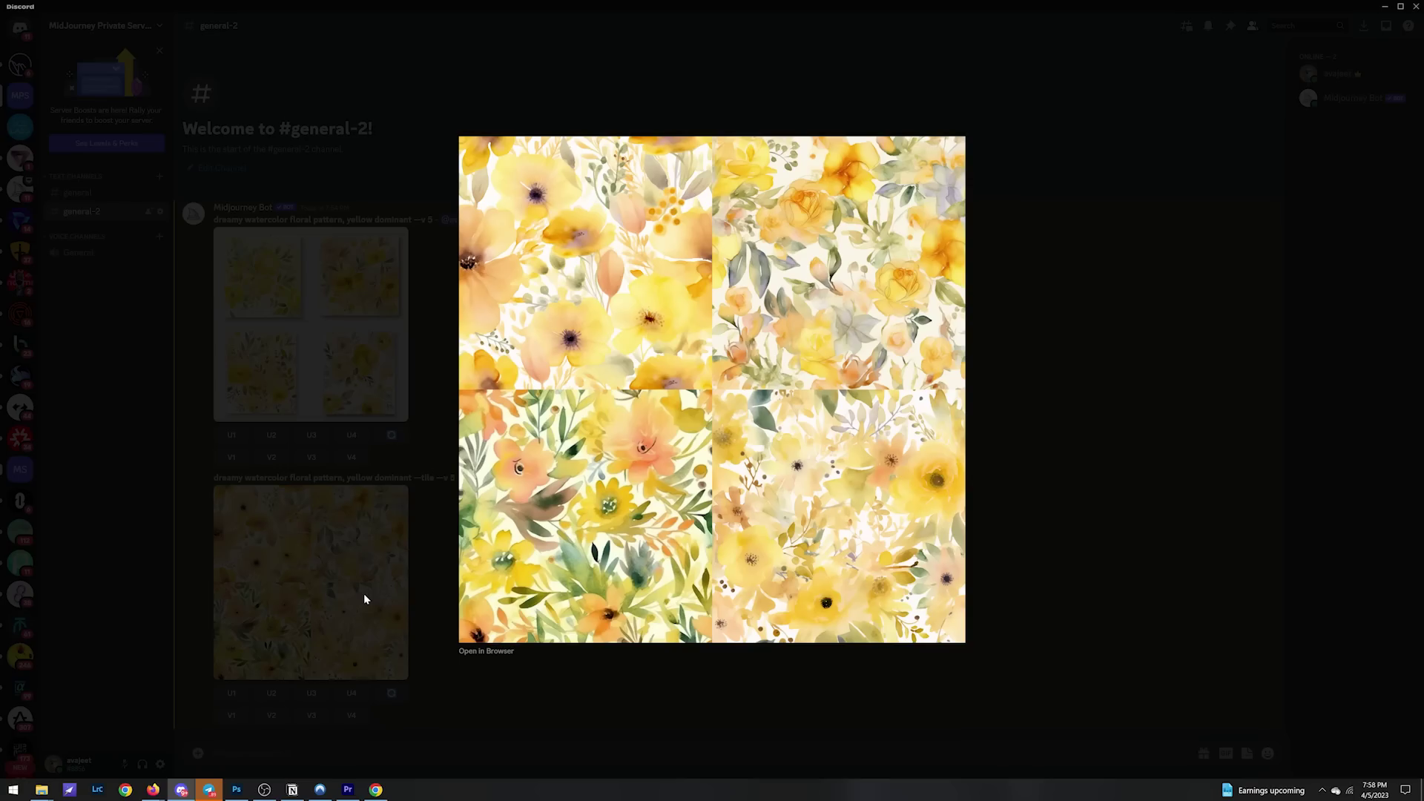
{"action": "left_click", "coordinate": [363, 597]}
Step: Upscale the second image (U2) and tile-test copies across the Photoshop canvas
{"action": "left_click", "coordinate": [271, 692]}
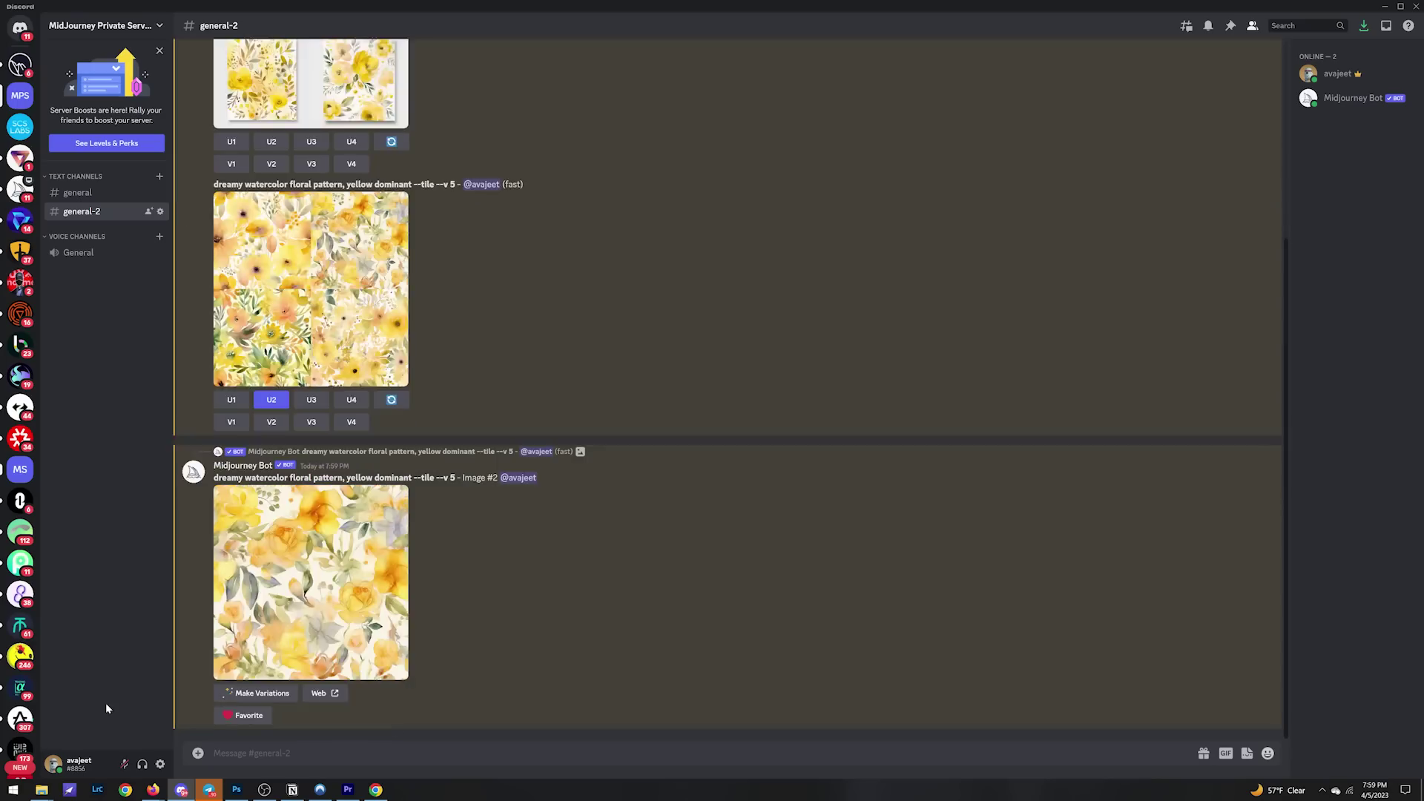
{"action": "left_click", "coordinate": [334, 653]}
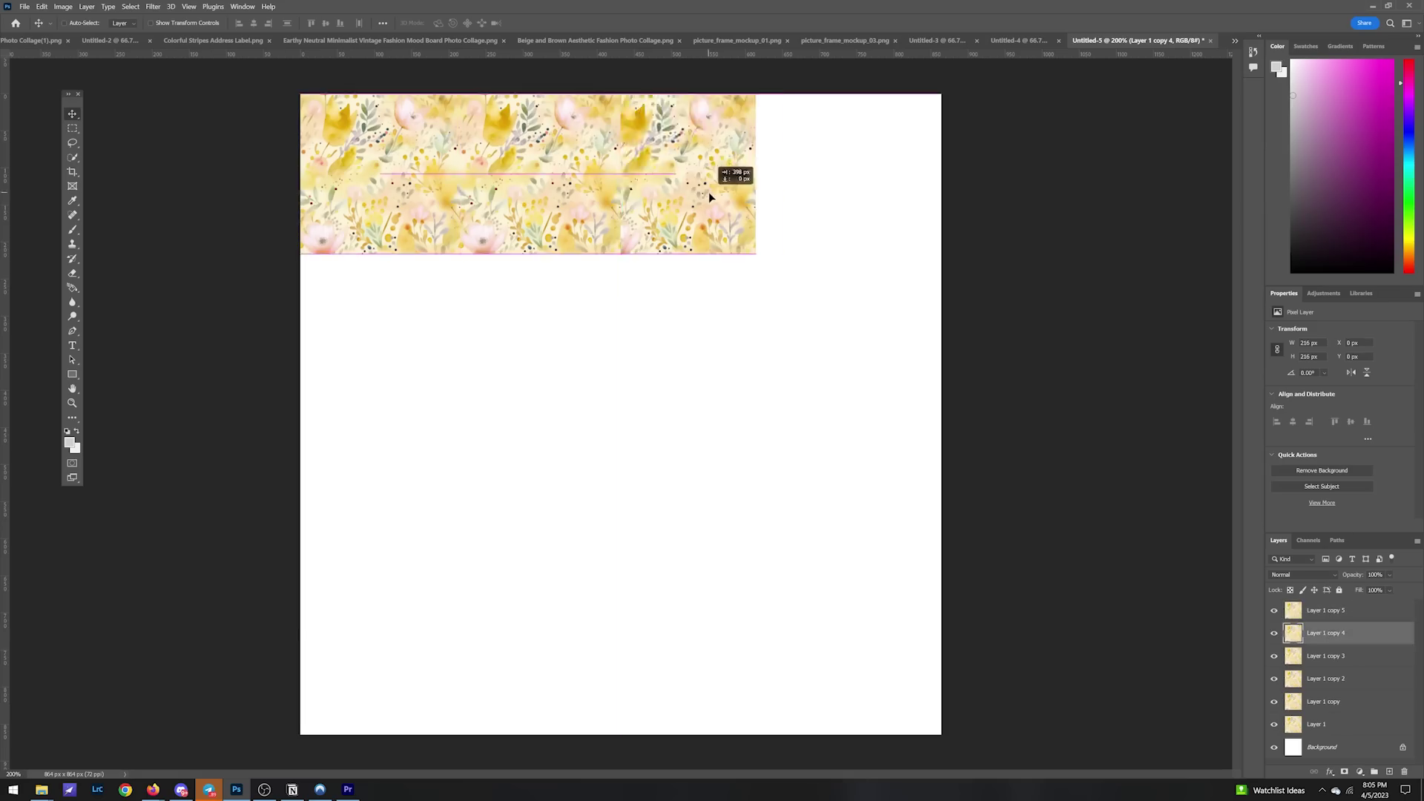
{"action": "left_click_drag", "start_coordinate": [715, 190], "coordinate": [920, 128]}
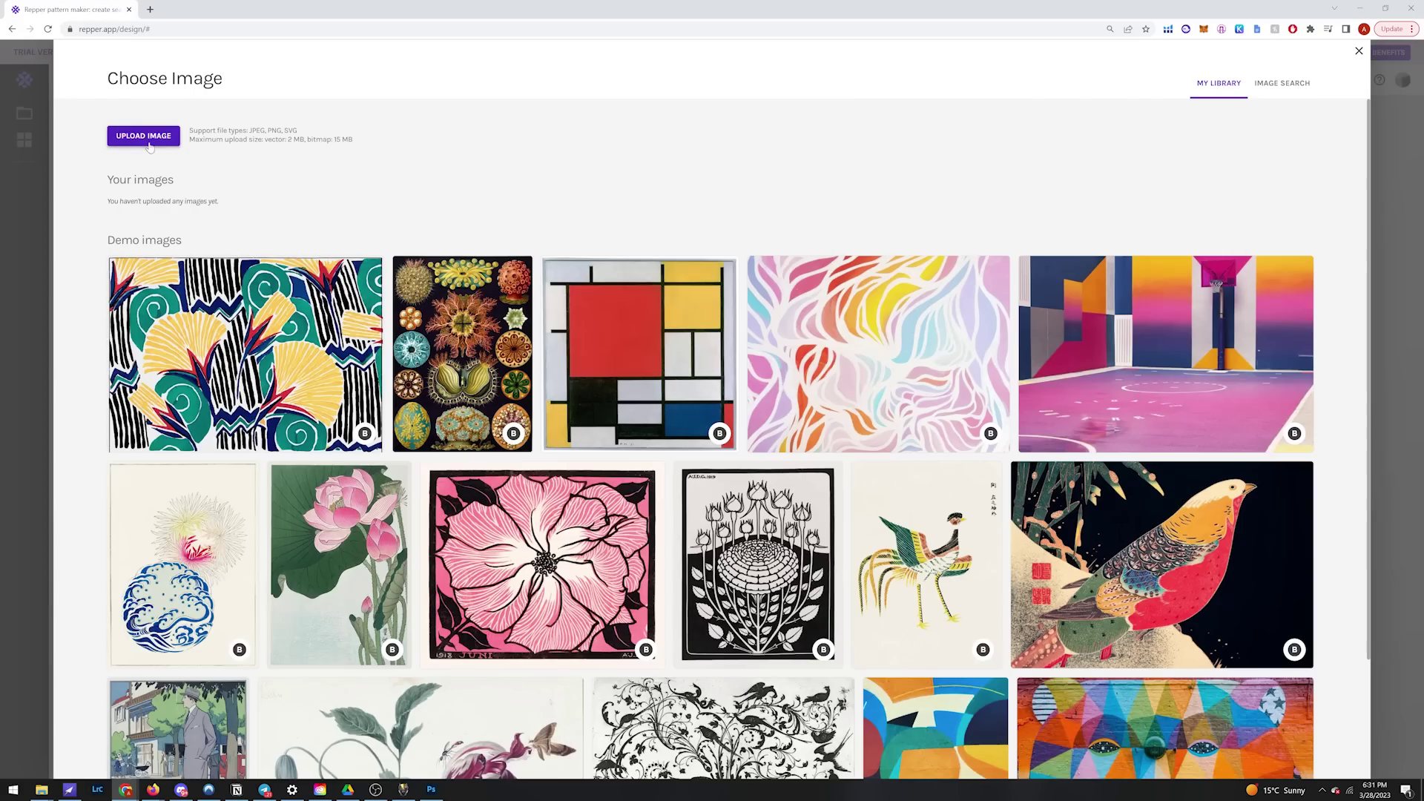
Step: Upload the watercolor image to Repper, choose a tiling style, shrink the repeat, preview on a scarf
{"action": "left_click", "coordinate": [149, 137]}
{"action": "double_click", "coordinate": [185, 89]}
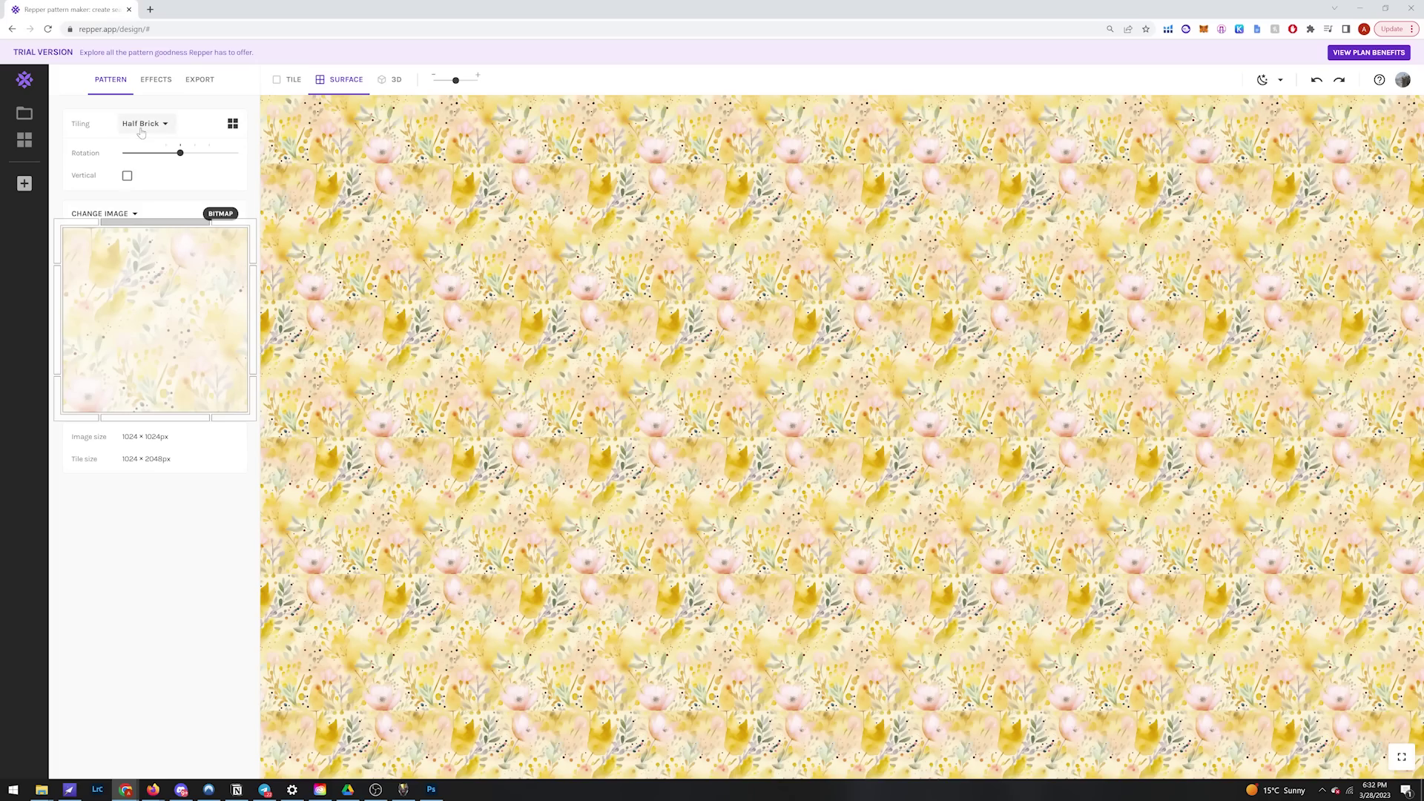
{"action": "left_click", "coordinate": [149, 123]}
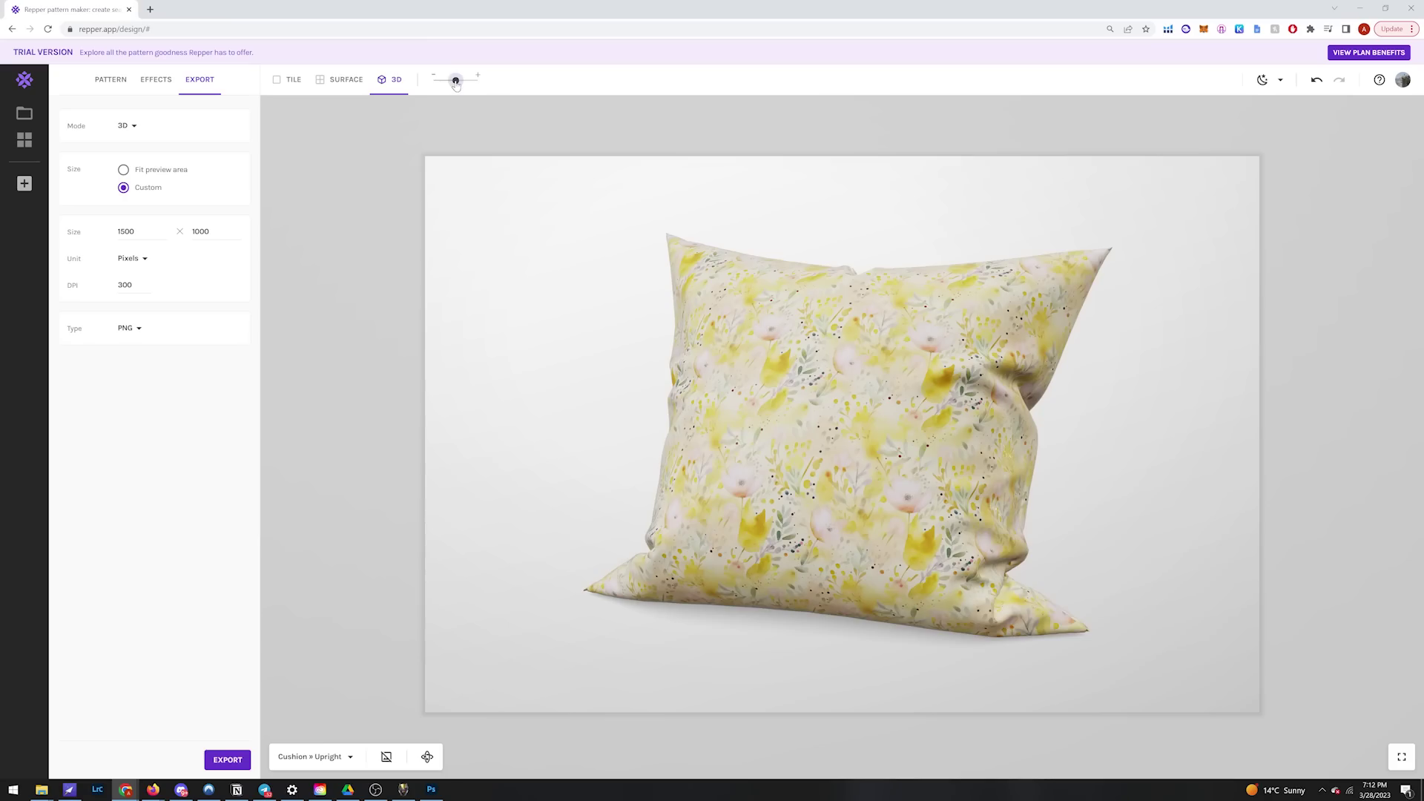
{"action": "left_click_drag", "start_coordinate": [456, 82], "coordinate": [434, 83]}
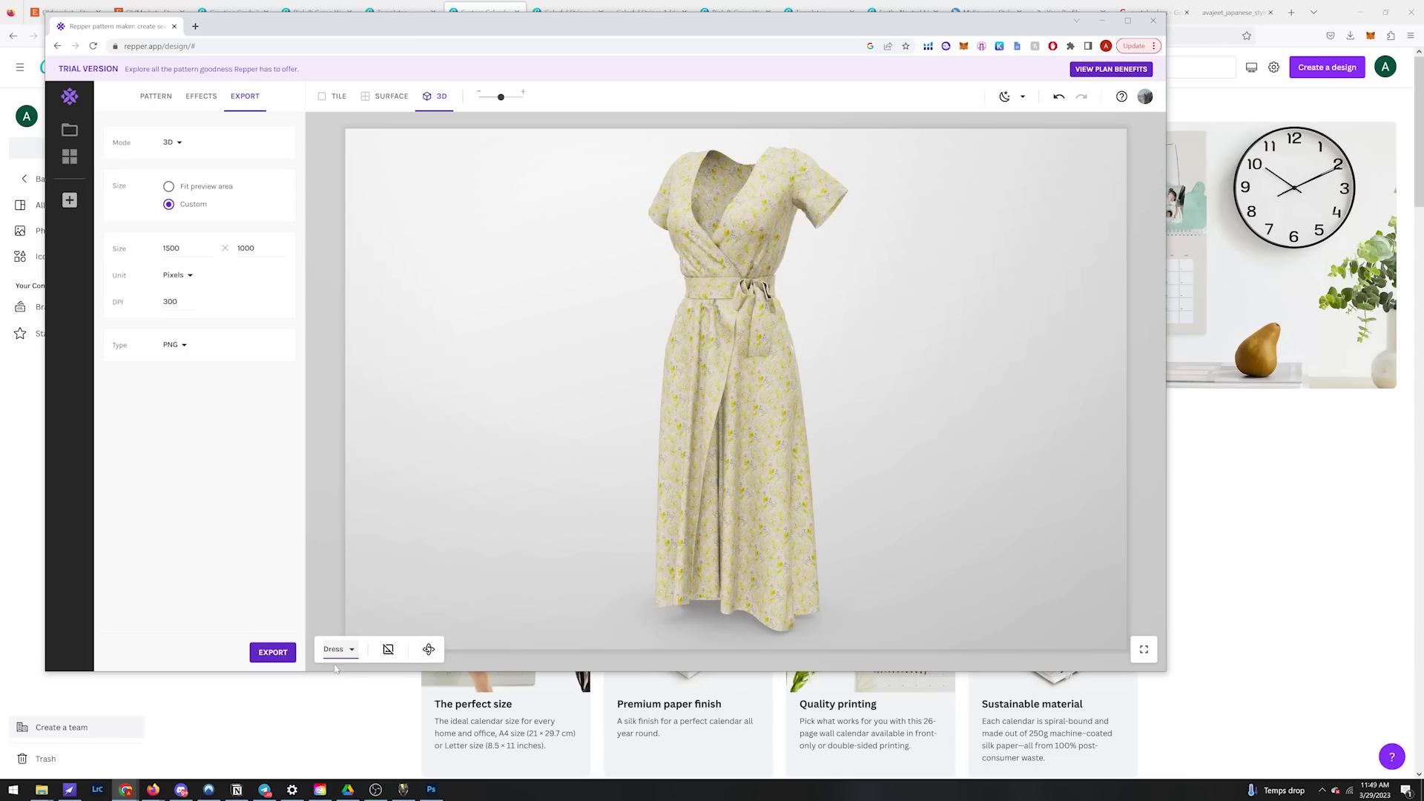
{"action": "left_click", "coordinate": [338, 649]}
{"action": "left_click", "coordinate": [362, 398]}
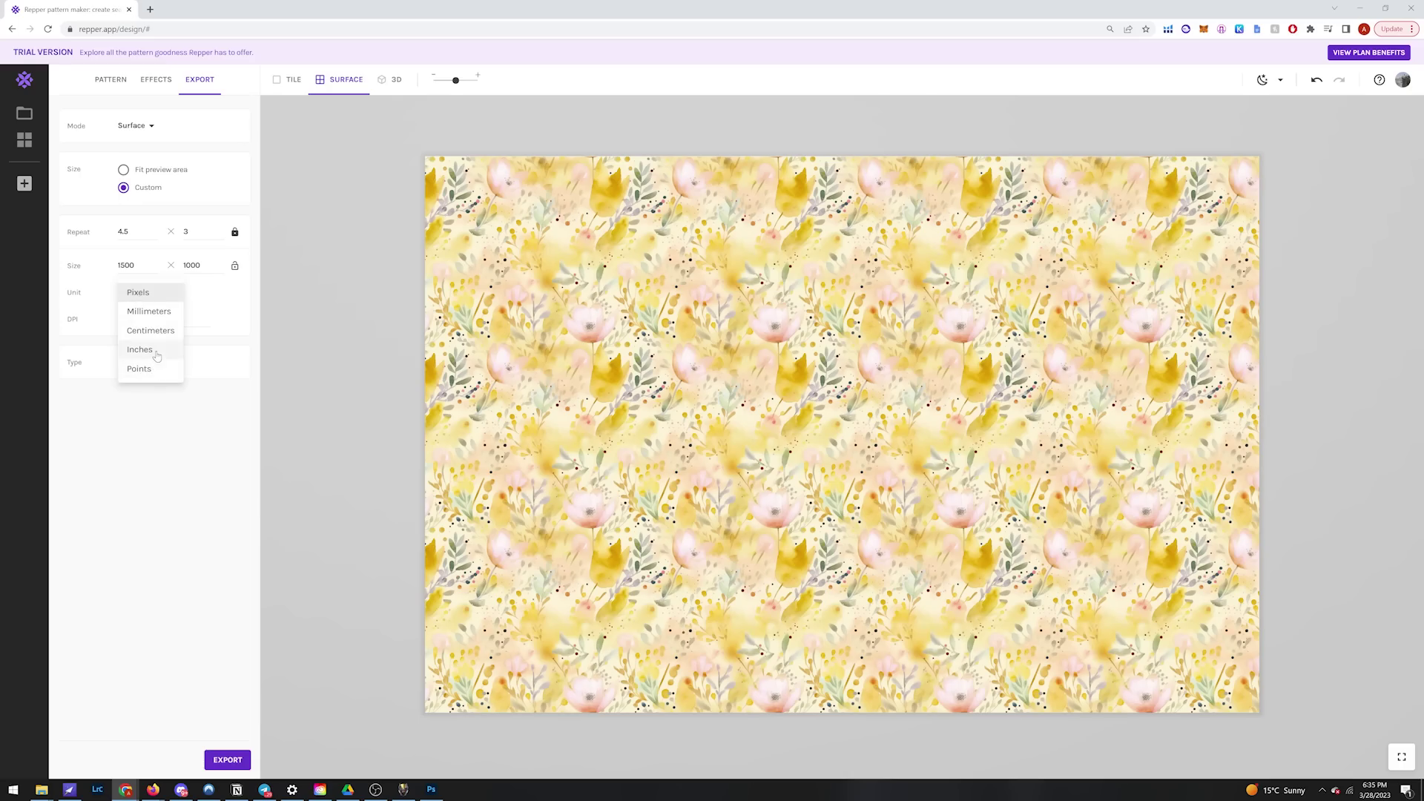
Step: Set the export to 12 × 12 inches, increase the repeat, and export the PNG
{"action": "left_click", "coordinate": [157, 356]}
{"action": "left_click_drag", "start_coordinate": [145, 266], "coordinate": [47, 274]}
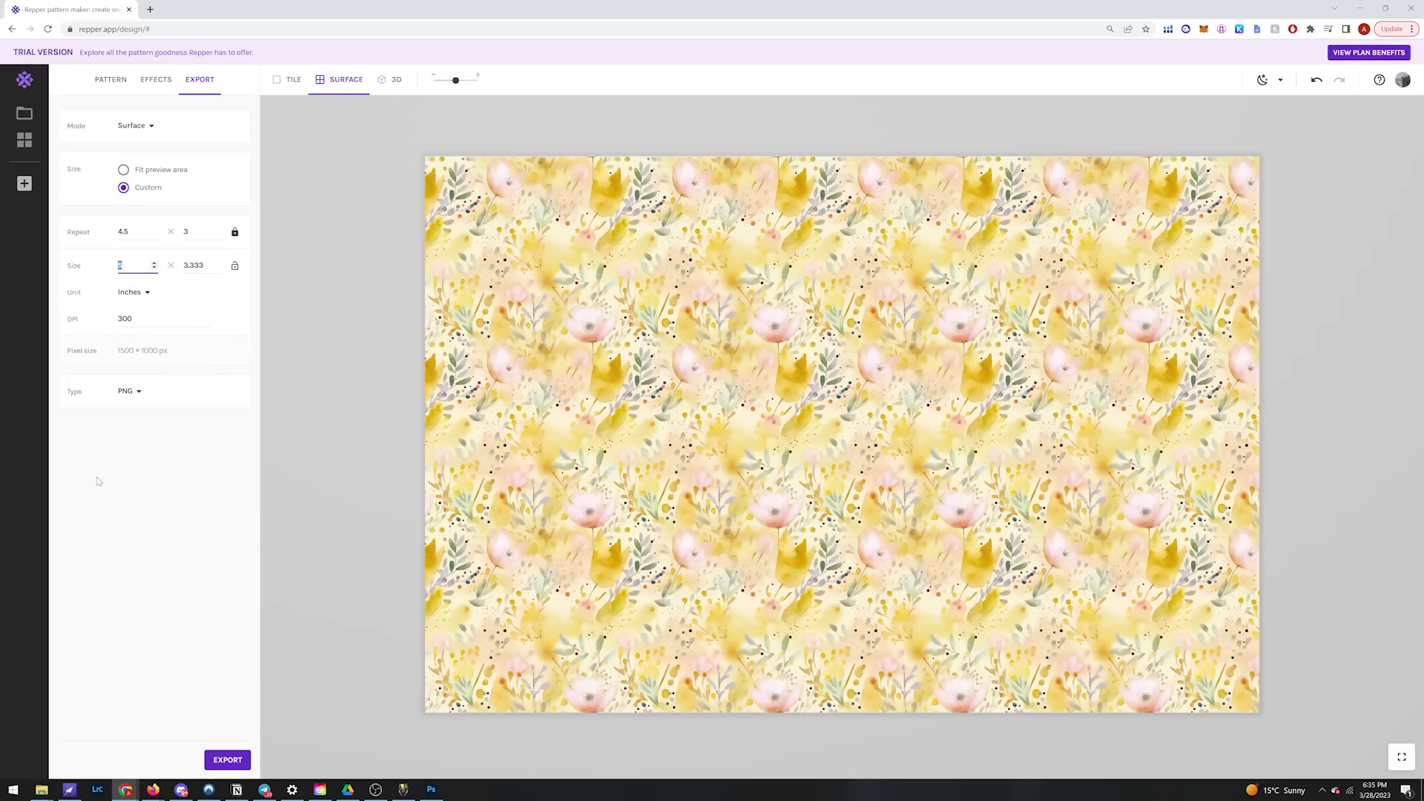
{"action": "type", "text": "12"}
{"action": "key", "text": "Tab"}
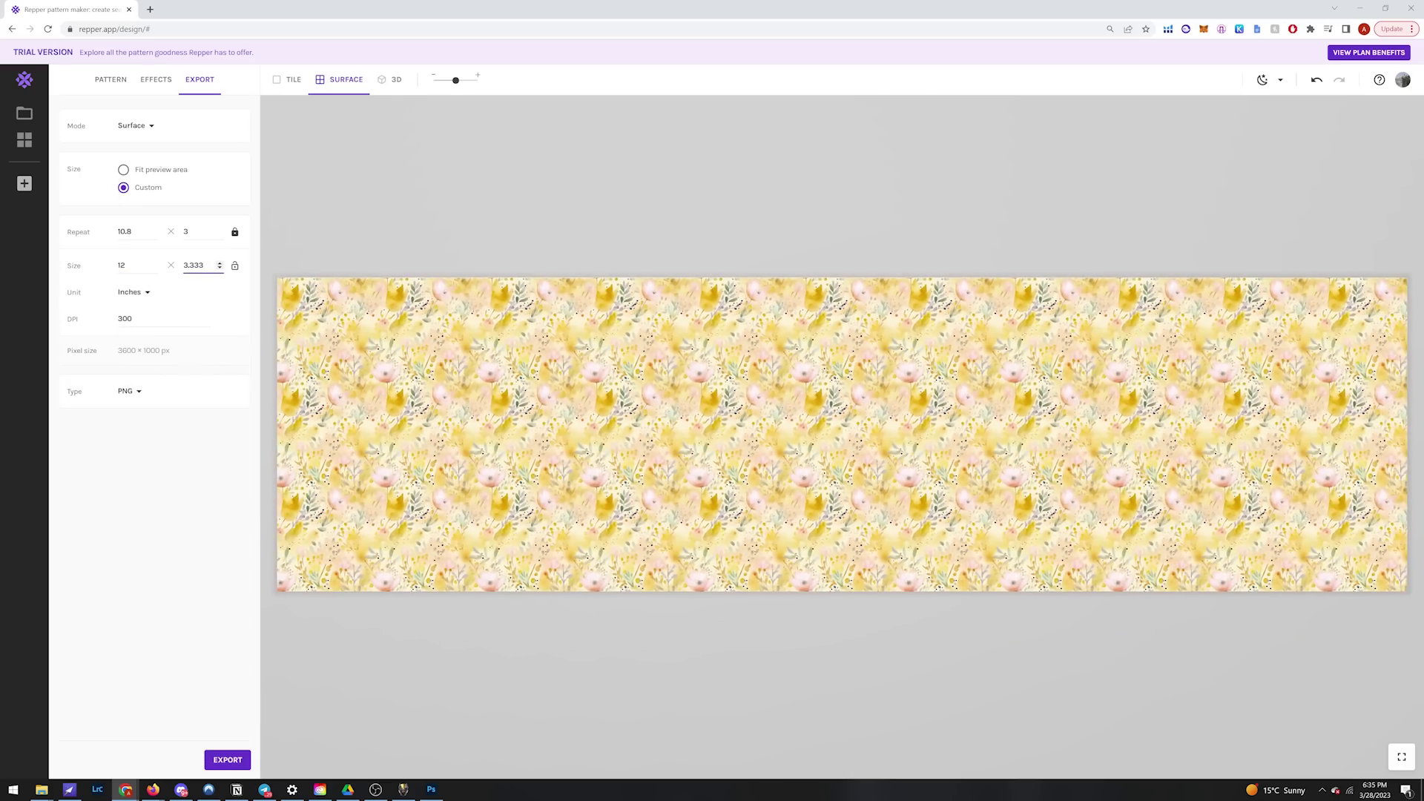
{"action": "key", "text": "ctrl+a"}
{"action": "type", "text": "12"}
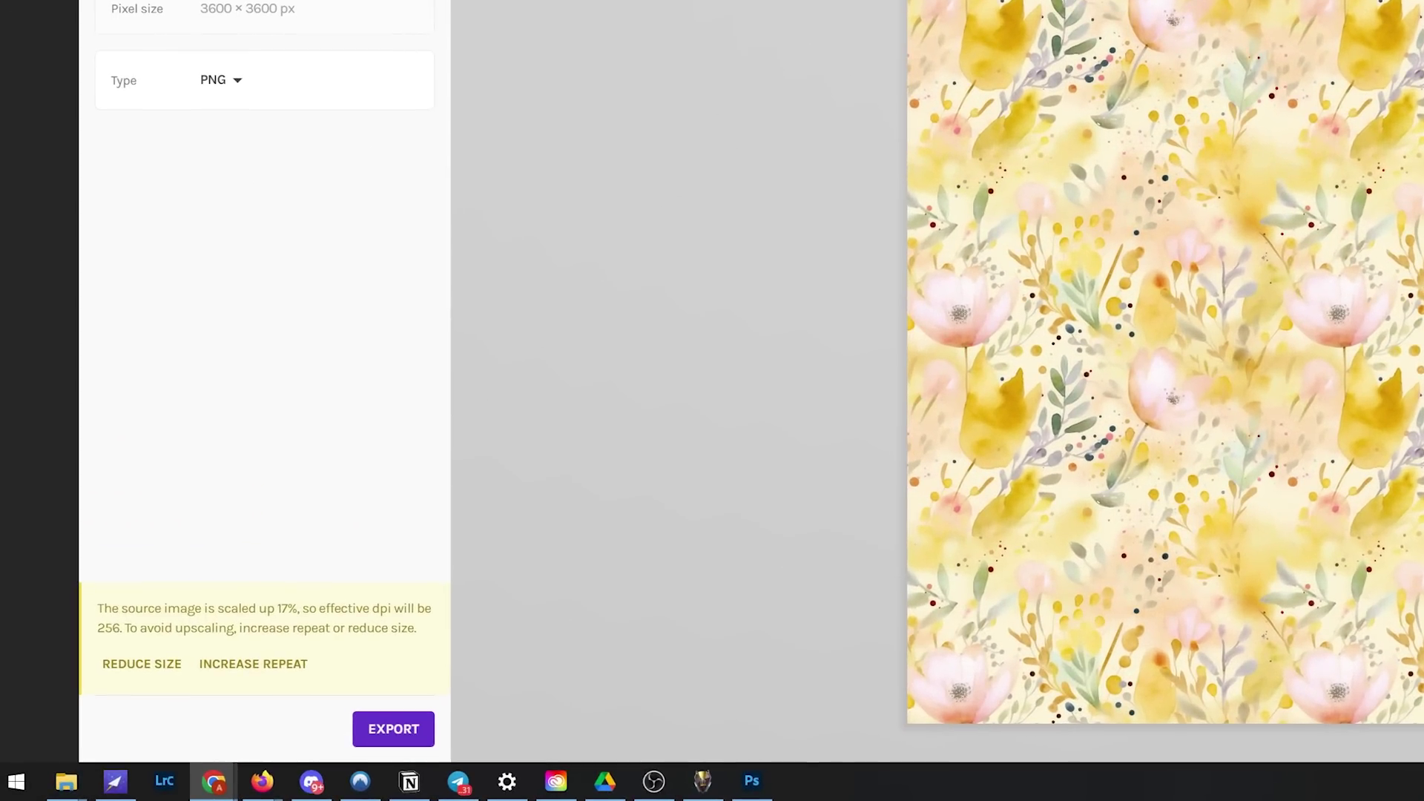
{"action": "left_click", "coordinate": [287, 665]}
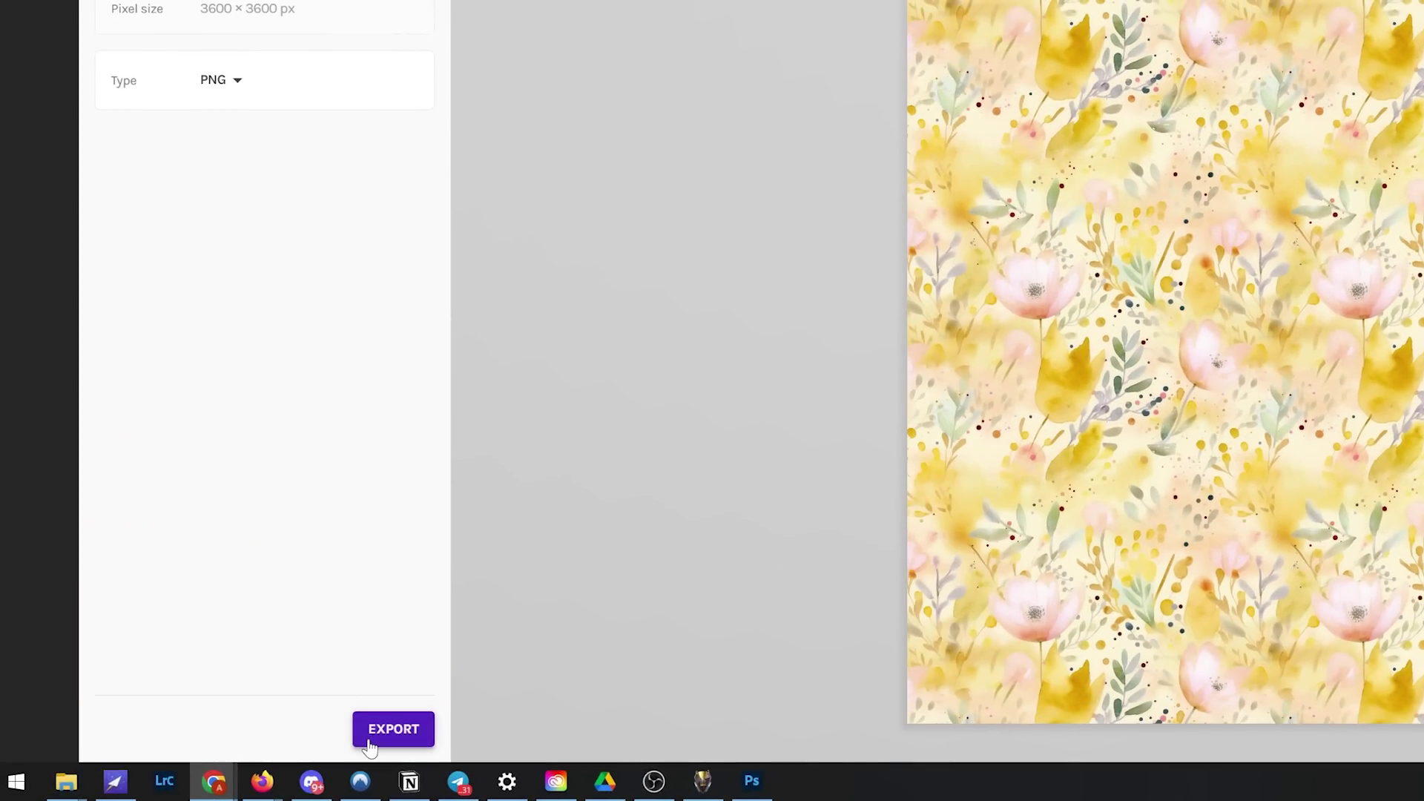
{"action": "left_click", "coordinate": [393, 729]}
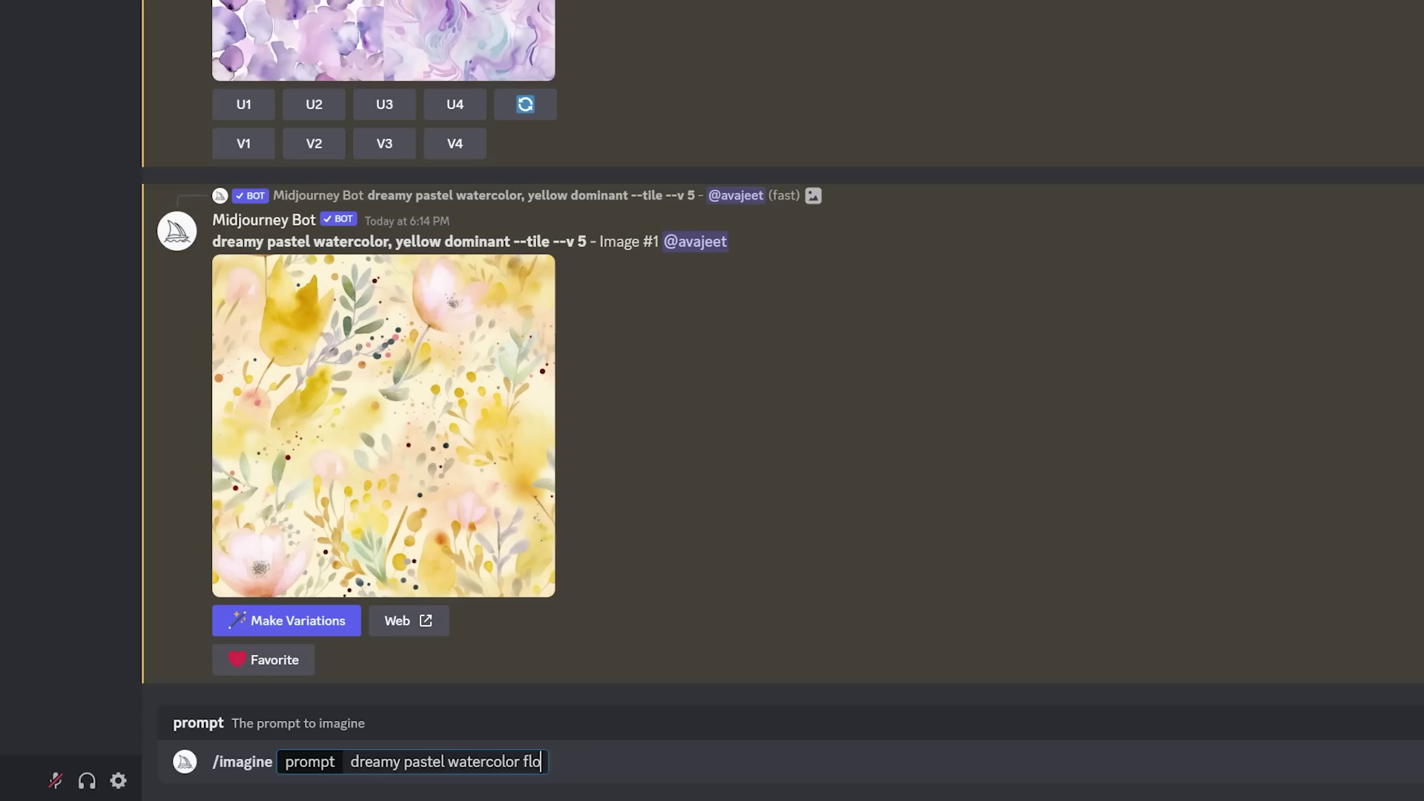
Step: Finish a turquoise-dominant --tile prompt, then browse the exported pattern PNGs from Orange onward
{"action": "type", "text": "wers, turqoise dominant --tile"}
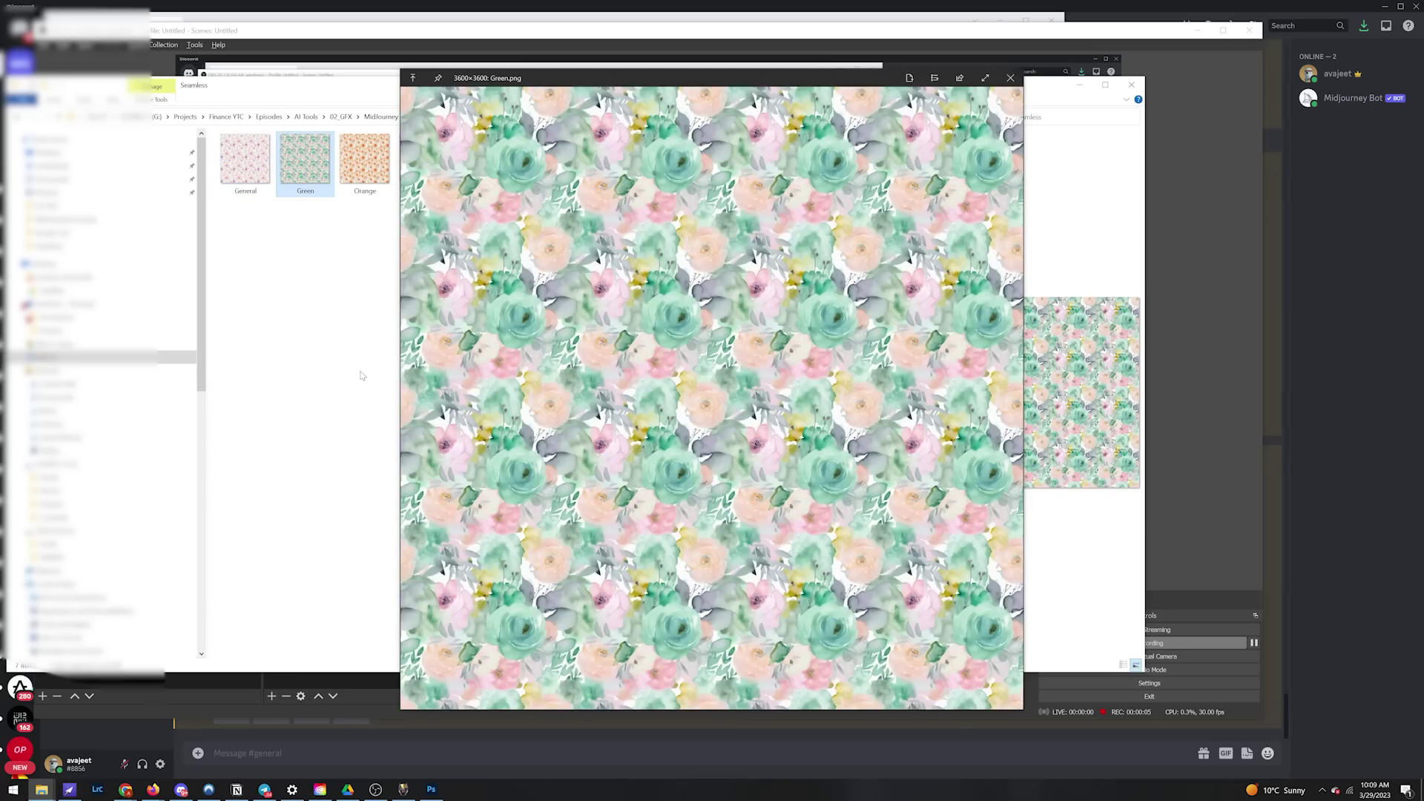
{"action": "key", "text": "Right"}
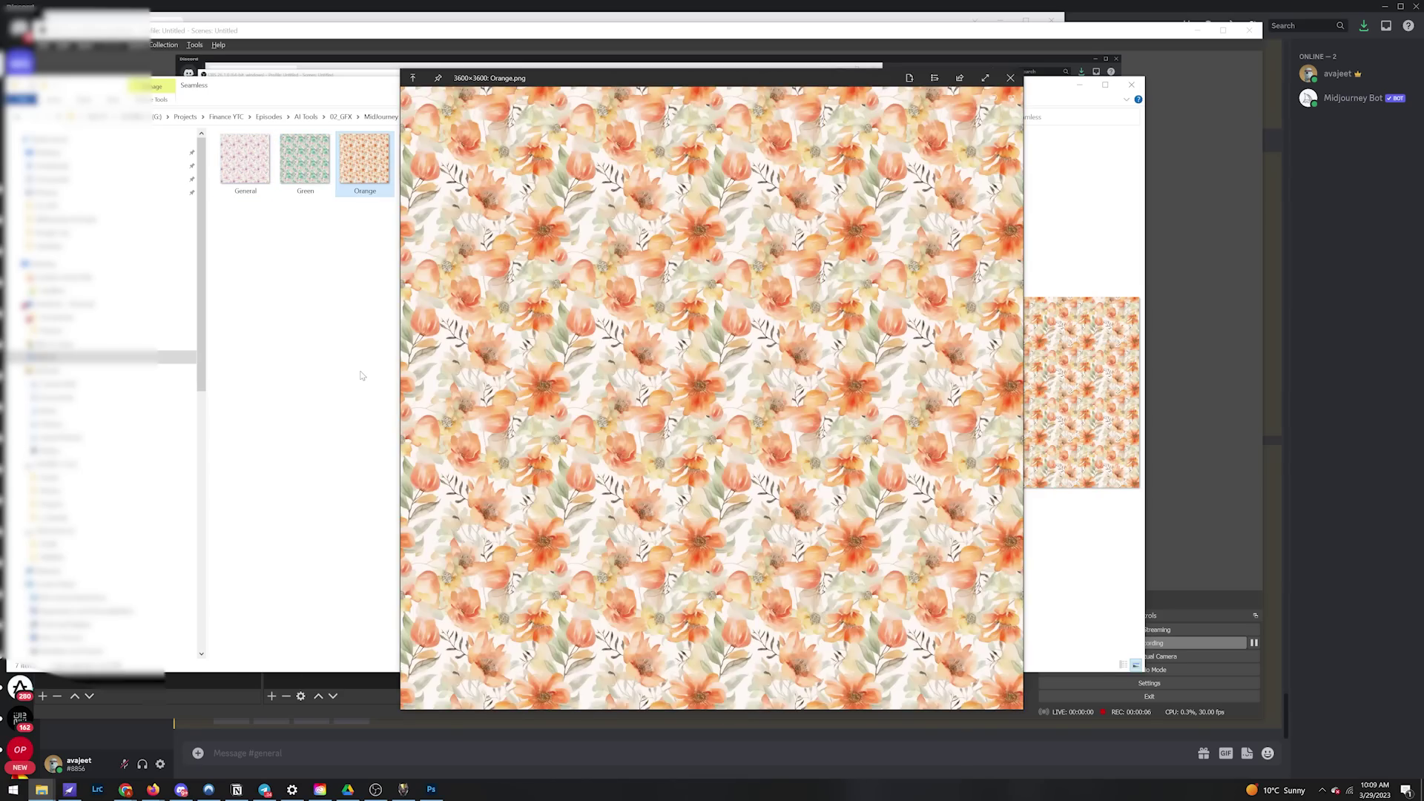
{"action": "key", "text": "Right"}
{"action": "key", "text": "Right"}
{"action": "key", "text": "Right"}
{"action": "key", "text": "Right"}
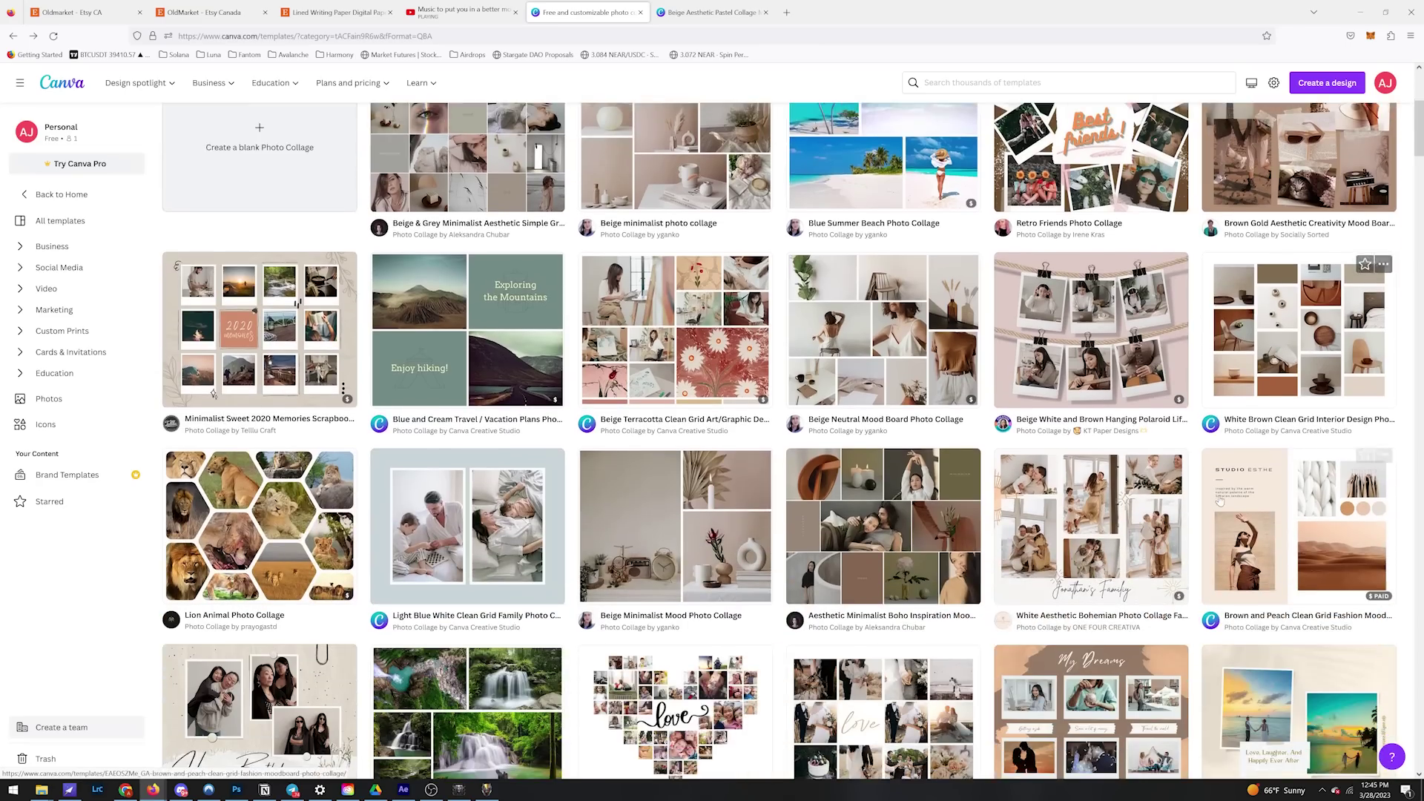
Step: Fill the collage tiles with the uploaded pink and floral patterns
{"action": "scroll", "coordinate": [1219, 502], "scroll_direction": "down", "scroll_amount": 5}
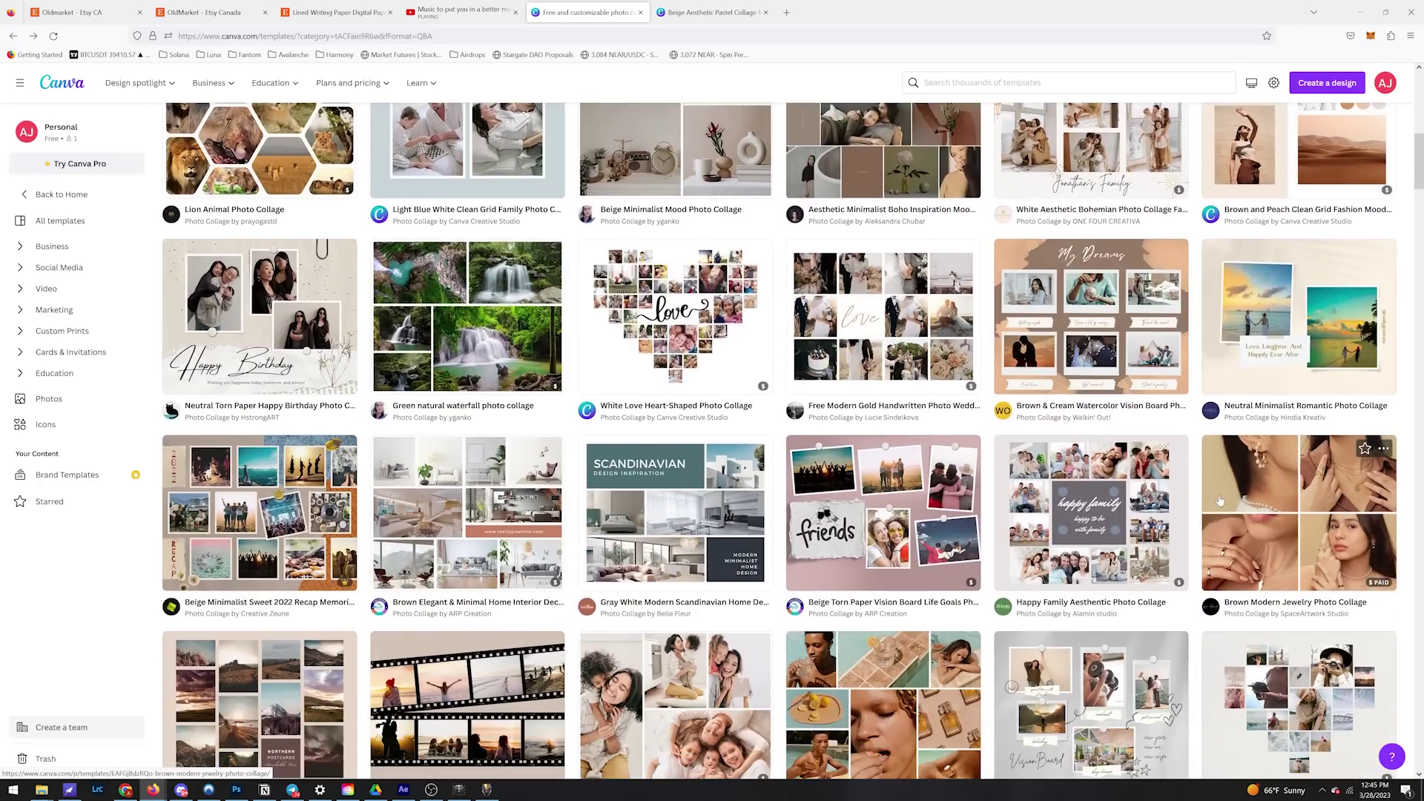
{"action": "scroll", "coordinate": [1219, 502], "scroll_direction": "down", "scroll_amount": 4}
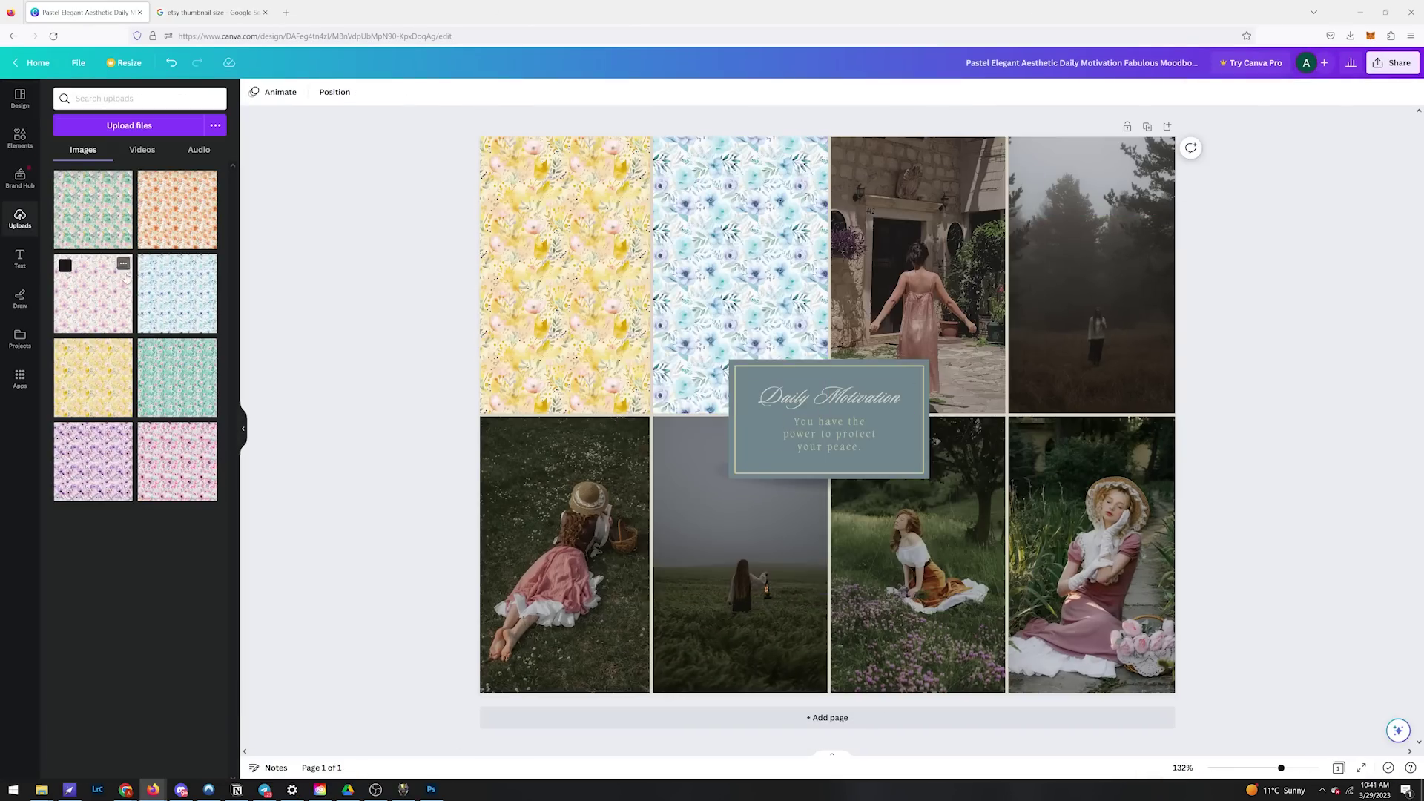
{"action": "left_click_drag", "start_coordinate": [93, 293], "coordinate": [917, 334]}
{"action": "left_click_drag", "start_coordinate": [92, 209], "coordinate": [564, 554]}
{"action": "left_click_drag", "start_coordinate": [176, 209], "coordinate": [1091, 275]}
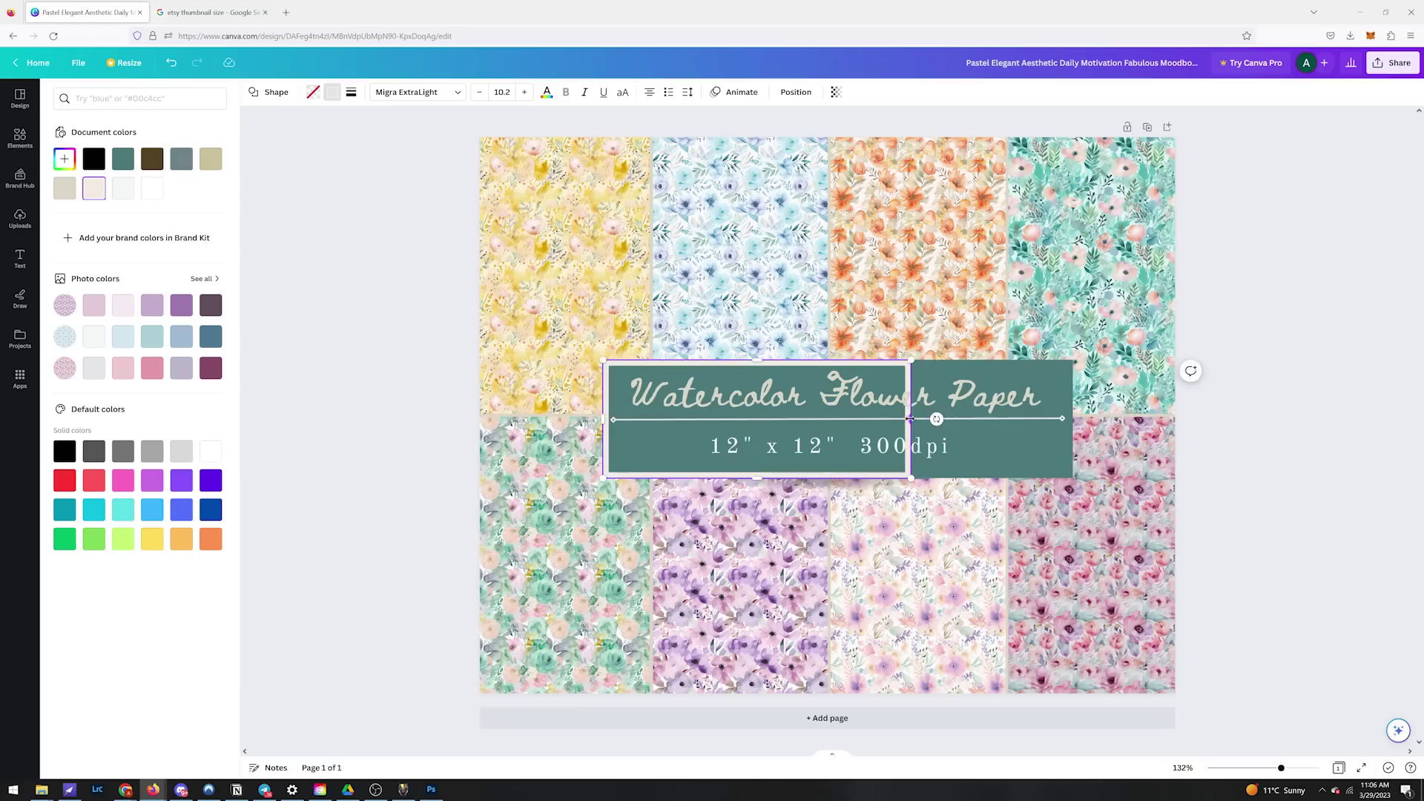
Step: Widen the title banner and place a flower graphic on its right side
{"action": "left_click_drag", "start_coordinate": [1068, 419], "coordinate": [1073, 419]}
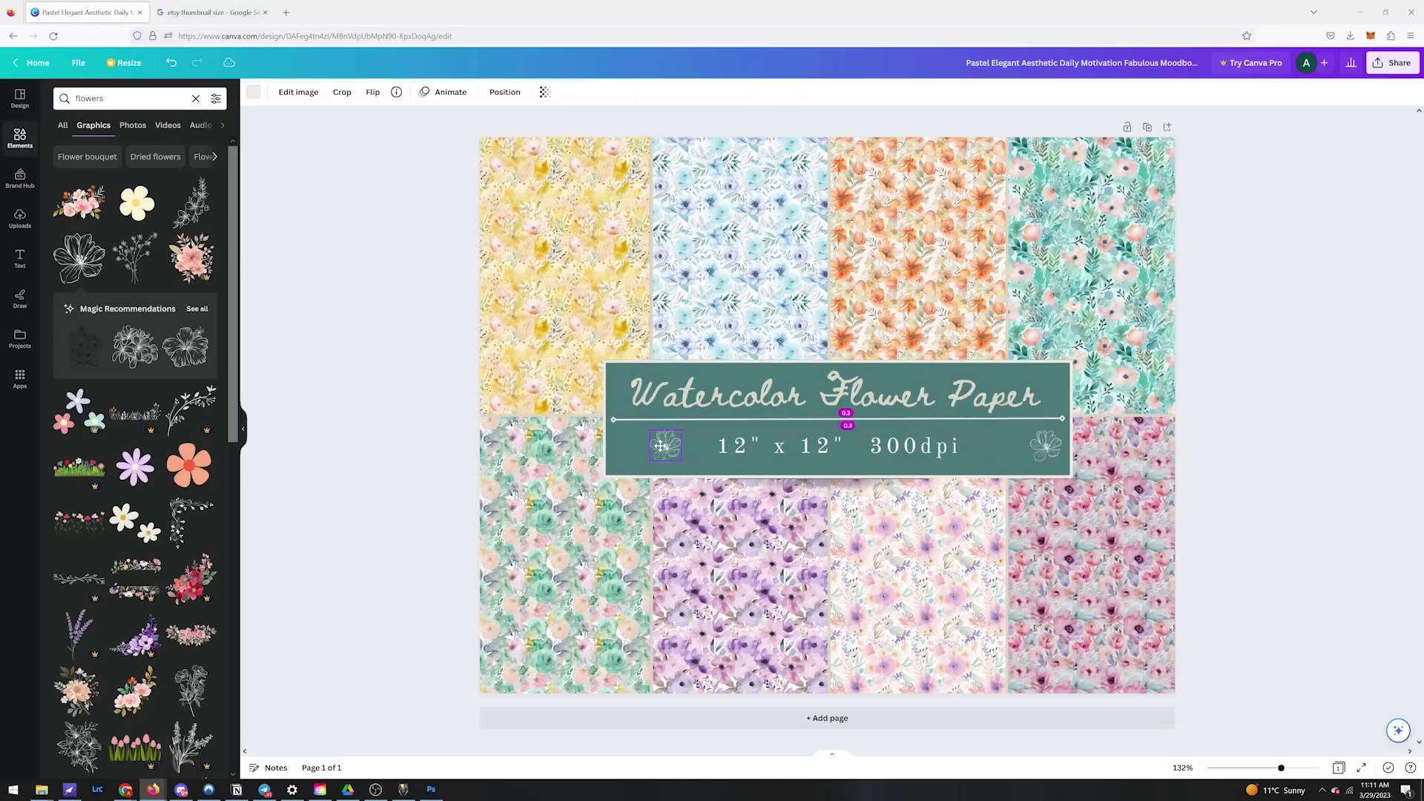
{"action": "left_click_drag", "start_coordinate": [1046, 445], "coordinate": [1008, 442]}
{"action": "left_click", "coordinate": [1361, 528]}
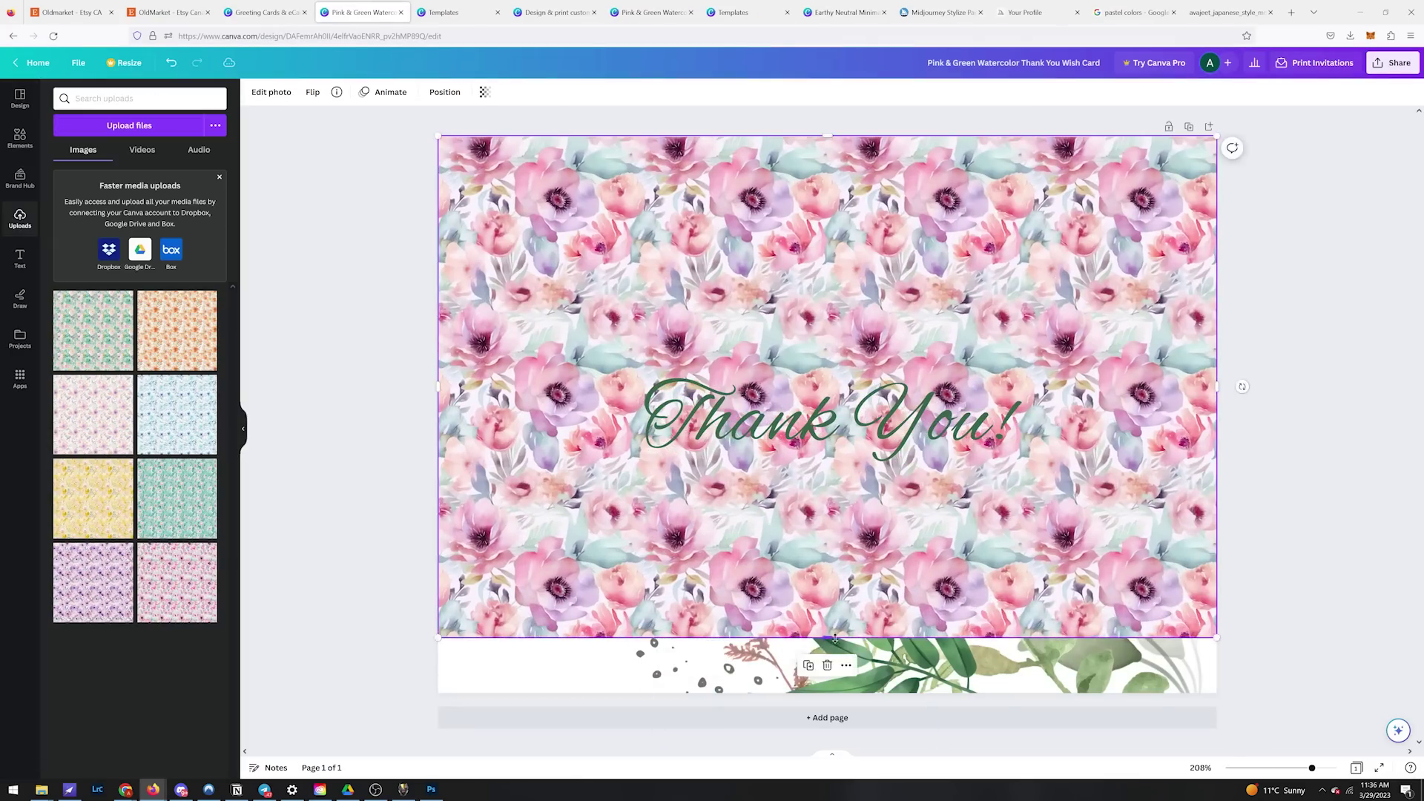
Step: Send the floral image and beige box behind the Thank You card's text and heart
{"action": "left_click", "coordinate": [445, 92]}
{"action": "left_click", "coordinate": [190, 124]}
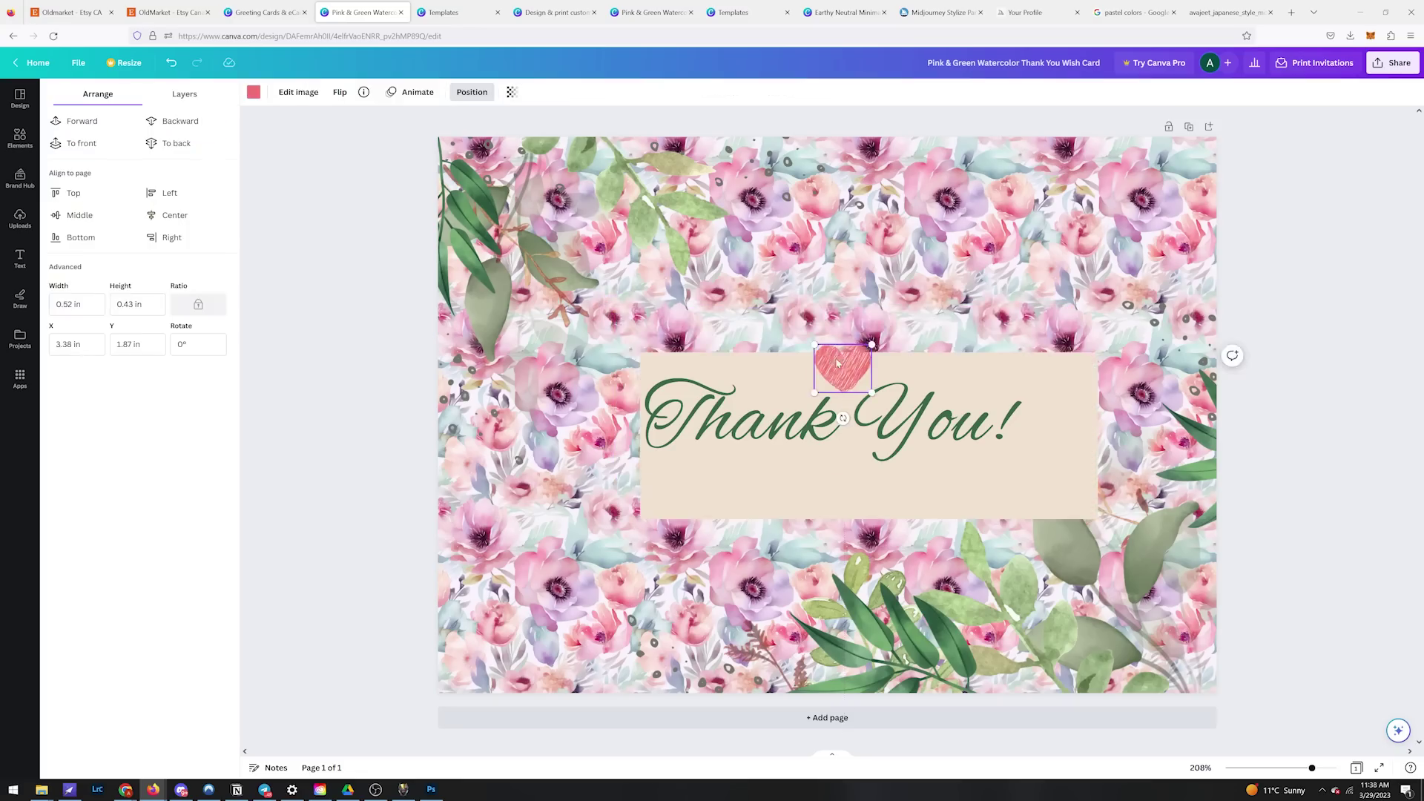
{"action": "left_click_drag", "start_coordinate": [853, 489], "coordinate": [835, 458]}
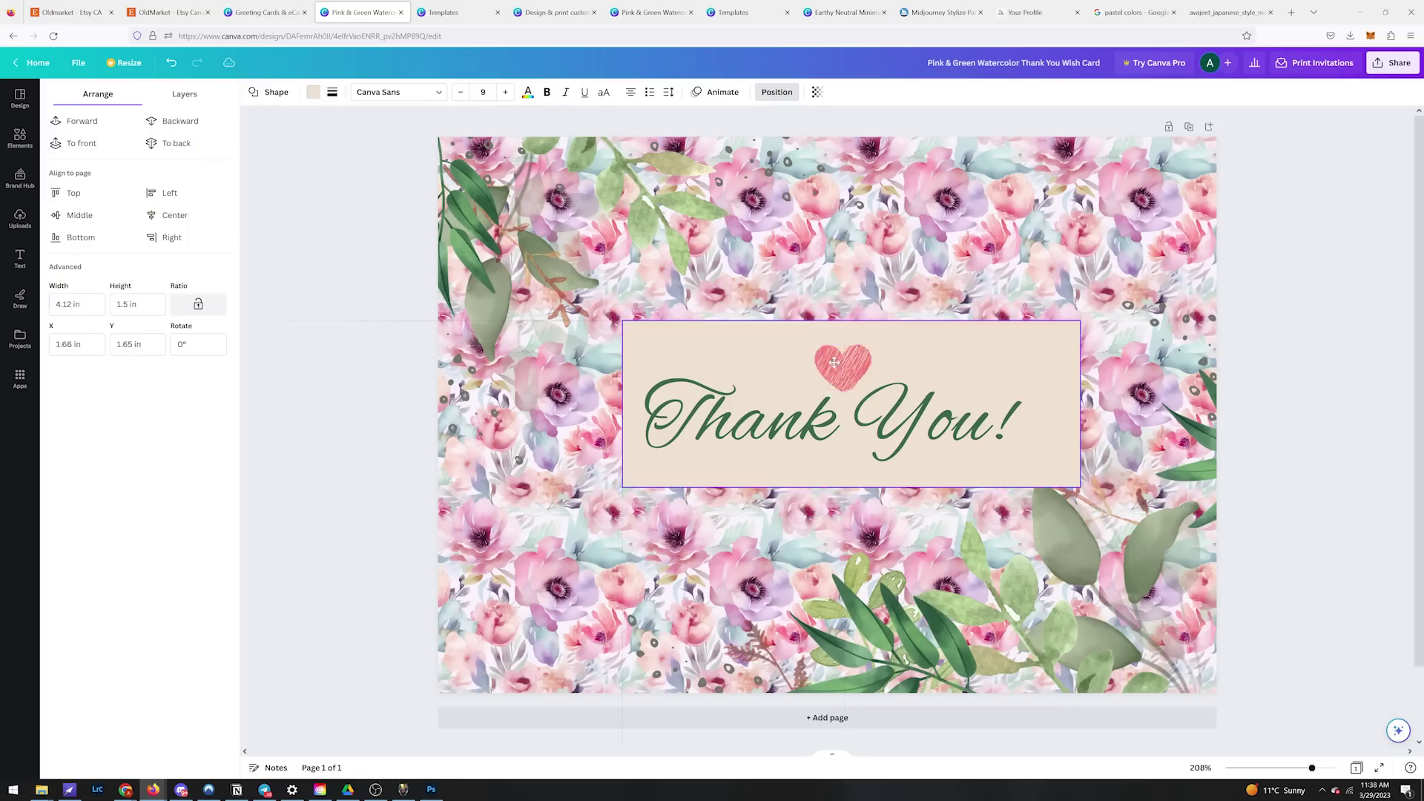
{"action": "left_click", "coordinate": [161, 122]}
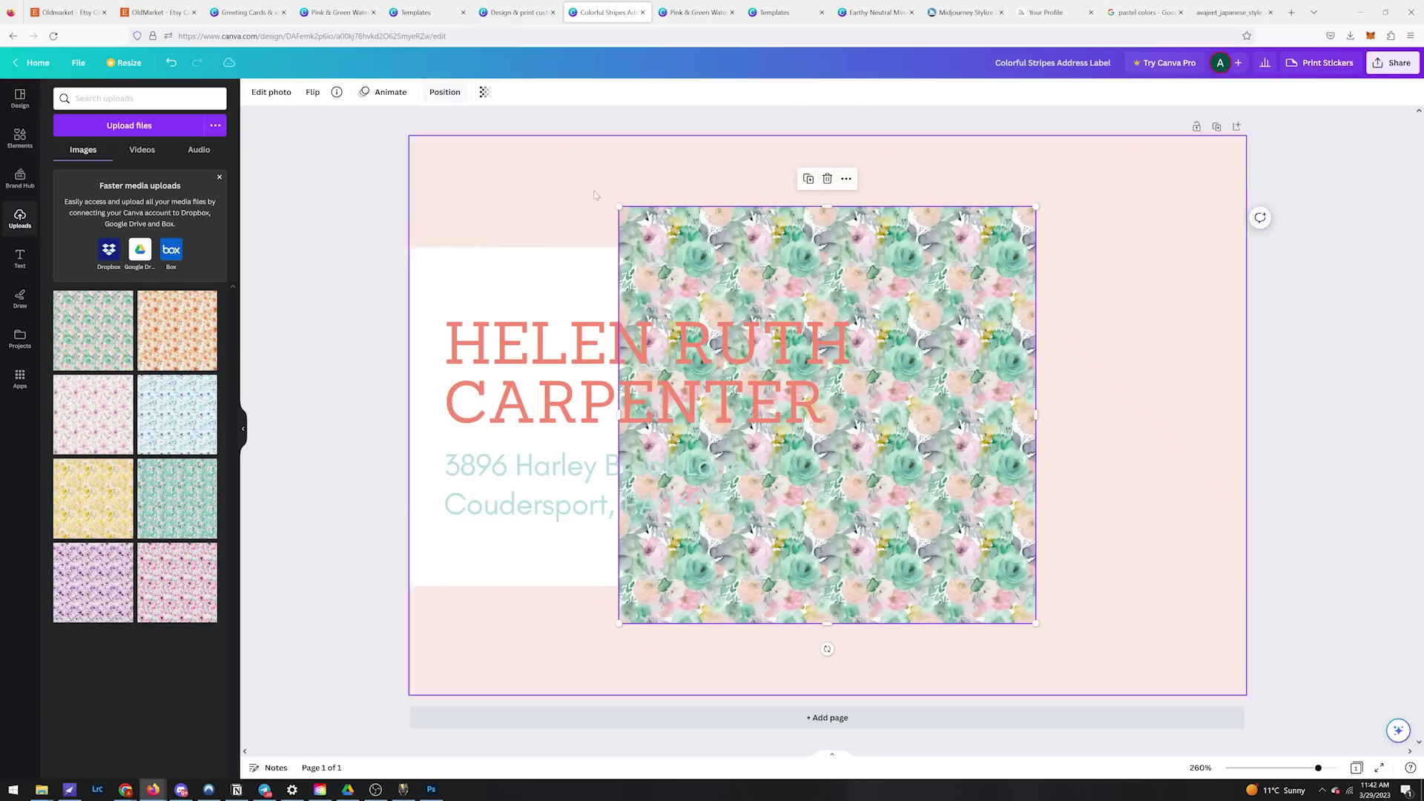
Step: Stretch the floral image across the address label and send it behind the white box
{"action": "left_click_drag", "start_coordinate": [619, 207], "coordinate": [410, 138]}
{"action": "left_click_drag", "start_coordinate": [771, 623], "coordinate": [772, 693]}
{"action": "left_click_drag", "start_coordinate": [1174, 391], "coordinate": [1275, 433]}
{"action": "left_click", "coordinate": [445, 92]}
{"action": "left_click", "coordinate": [176, 143]}
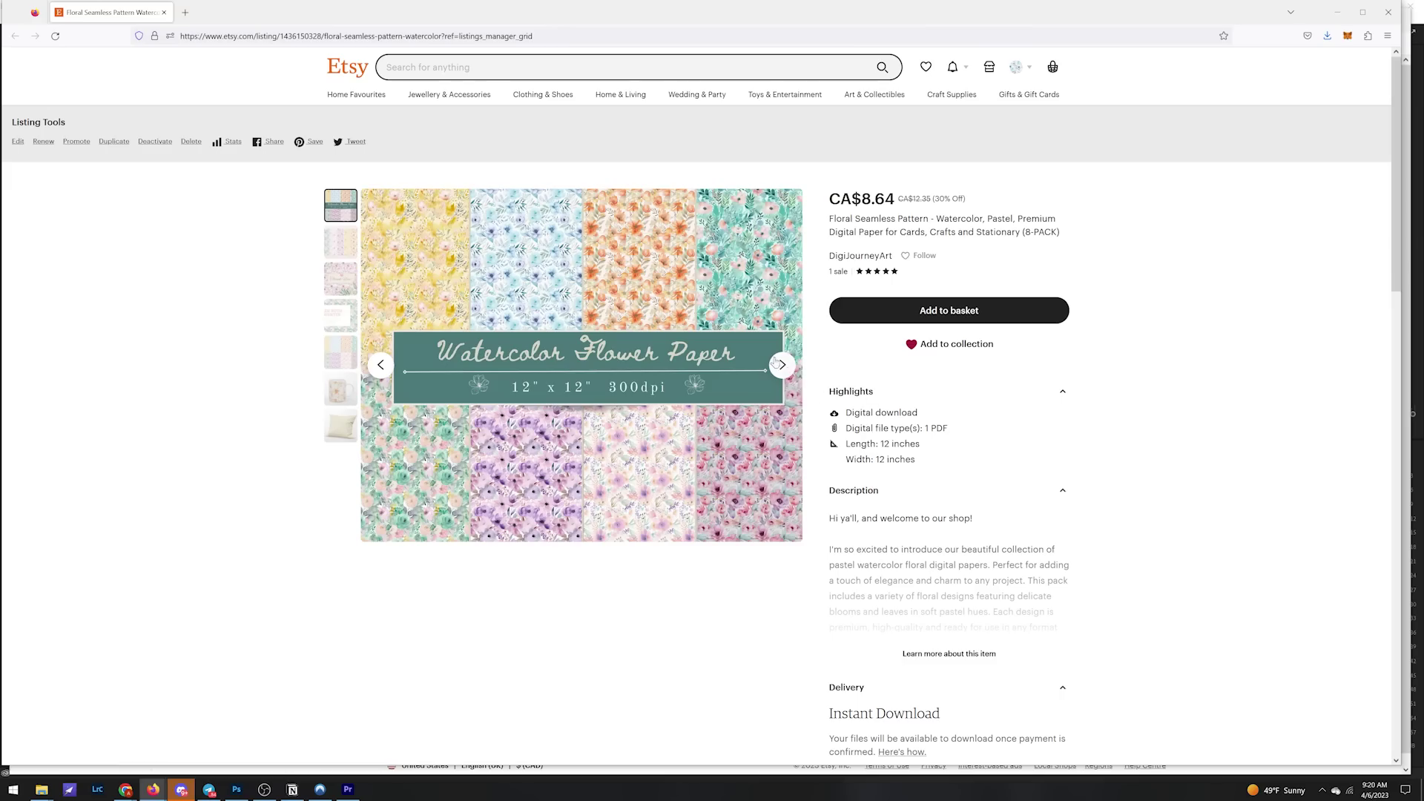
Step: View the Floral Seamless Pattern listing's images, including Thank You card, label, mug and pillow mockups
{"action": "left_click", "coordinate": [783, 365]}
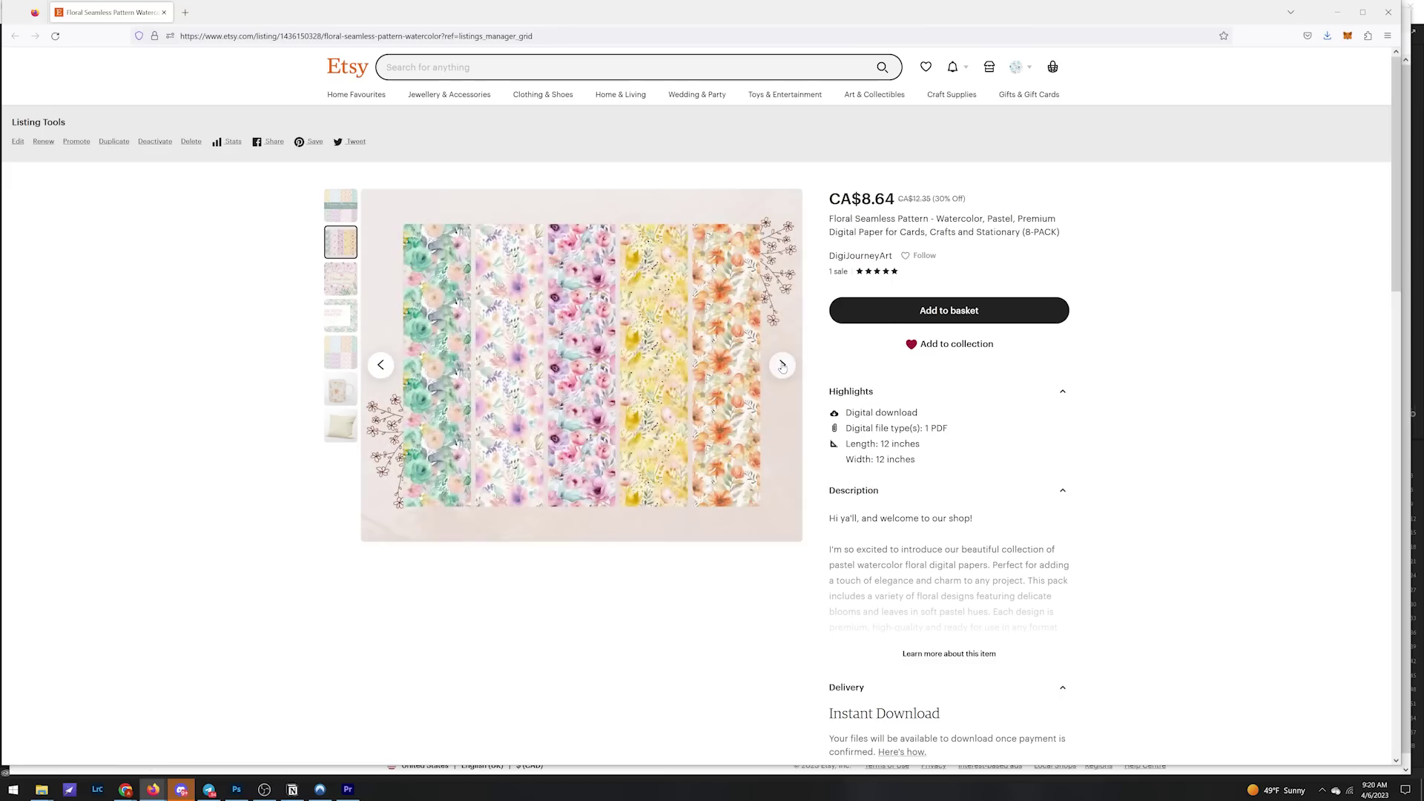
{"action": "left_click", "coordinate": [782, 365]}
{"action": "left_click", "coordinate": [782, 365]}
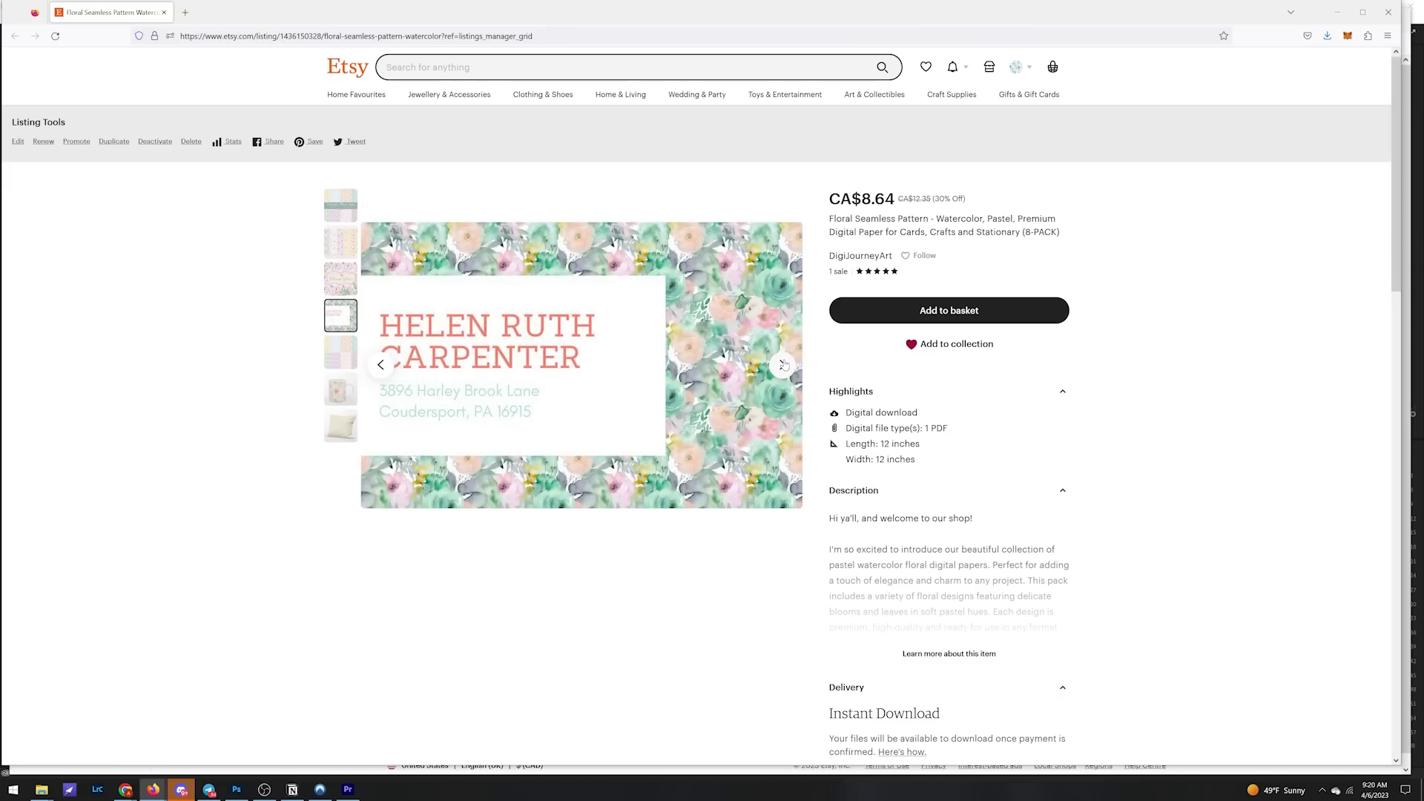
{"action": "left_click", "coordinate": [782, 365]}
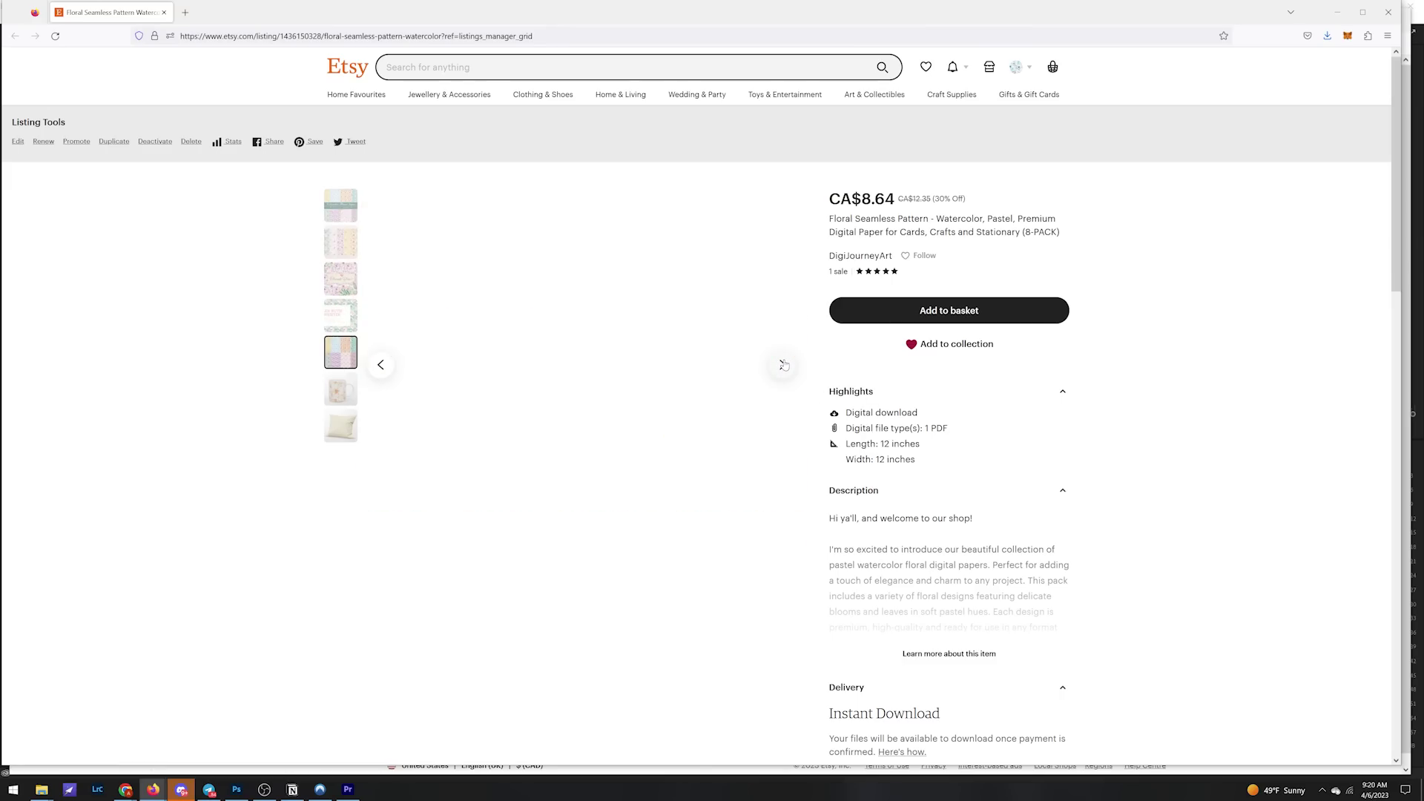
{"action": "left_click", "coordinate": [782, 365]}
{"action": "left_click", "coordinate": [782, 365]}
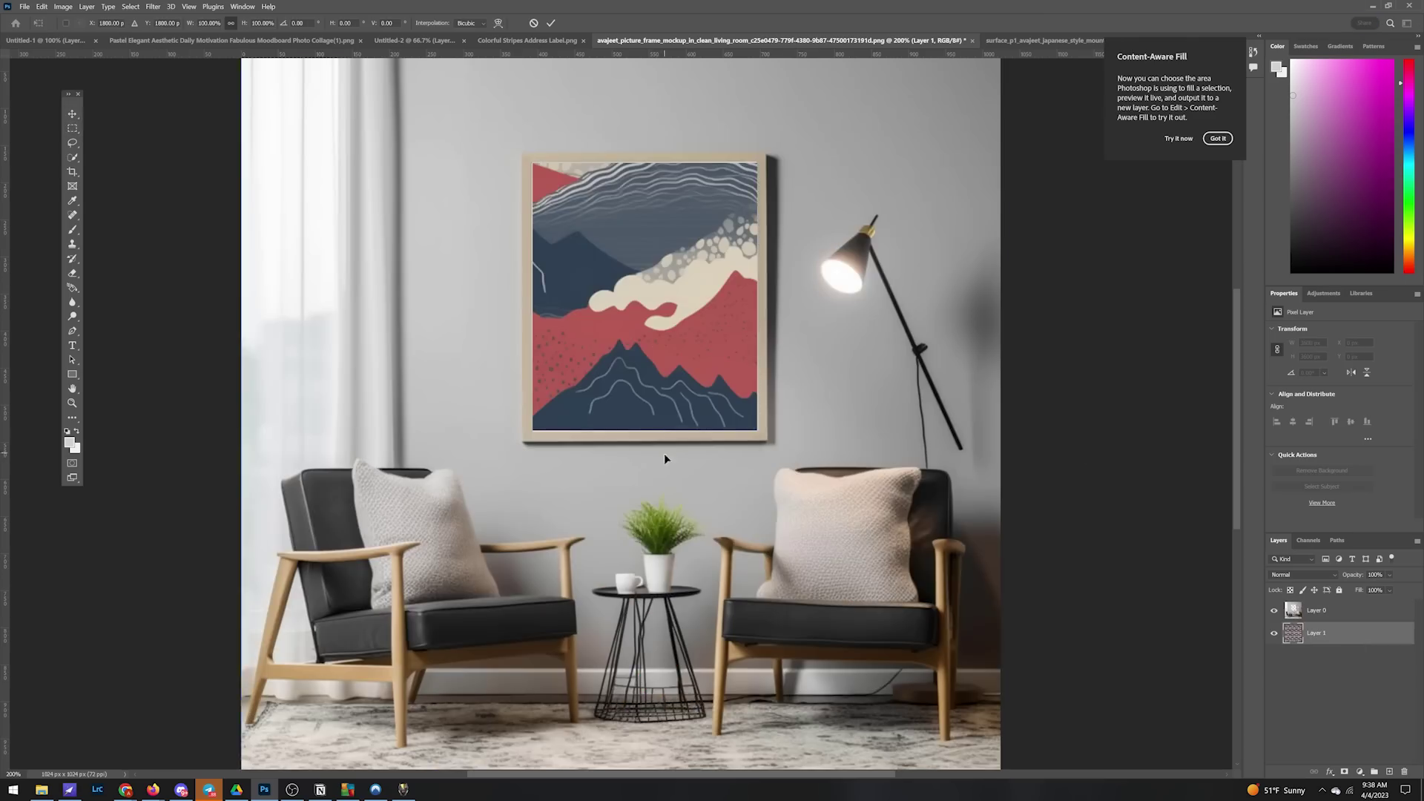
Step: Shrink the pattern to fit inside the framed print mockup
{"action": "key", "text": "ctrl+minus"}
{"action": "key", "text": "ctrl+minus"}
{"action": "key", "text": "ctrl+minus"}
{"action": "left_click_drag", "start_coordinate": [883, 715], "coordinate": [670, 410]}
{"action": "key", "text": "ctrl+plus"}
{"action": "key", "text": "ctrl+plus"}
{"action": "key", "text": "ctrl+plus"}
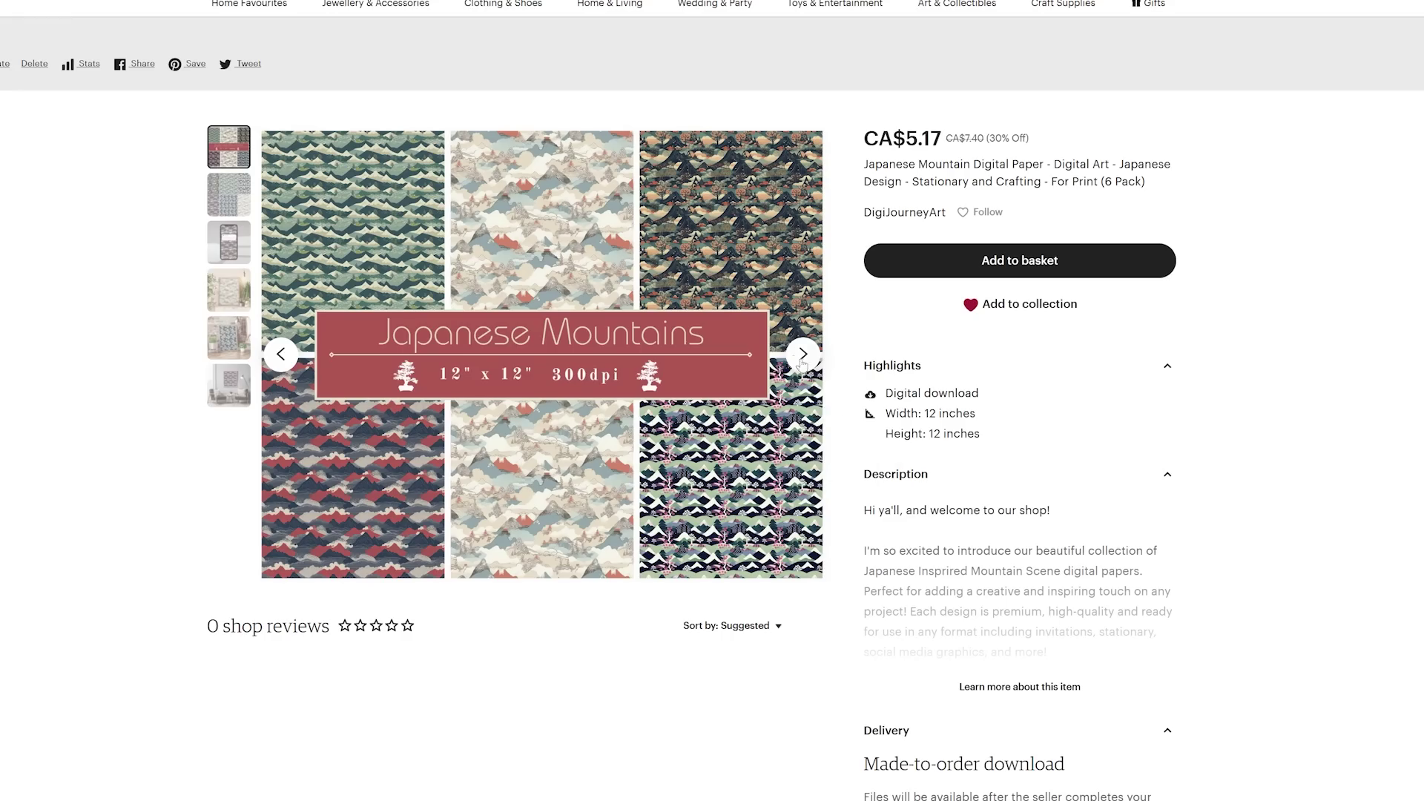
Step: View the Japanese Mountain listing's phone, framed print and brick wall mockups
{"action": "left_click", "coordinate": [801, 355]}
{"action": "left_click", "coordinate": [802, 355]}
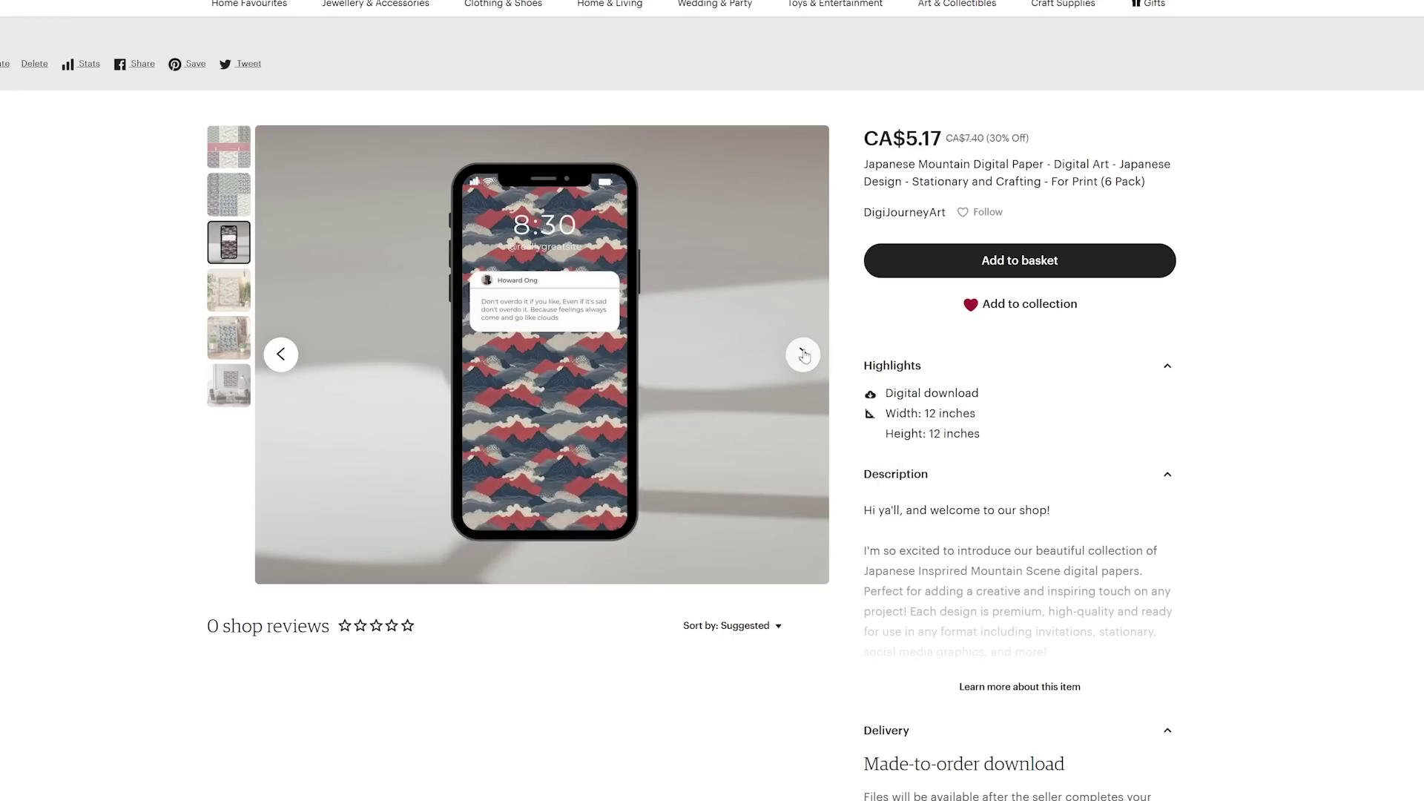
{"action": "left_click", "coordinate": [804, 355]}
{"action": "left_click", "coordinate": [803, 355]}
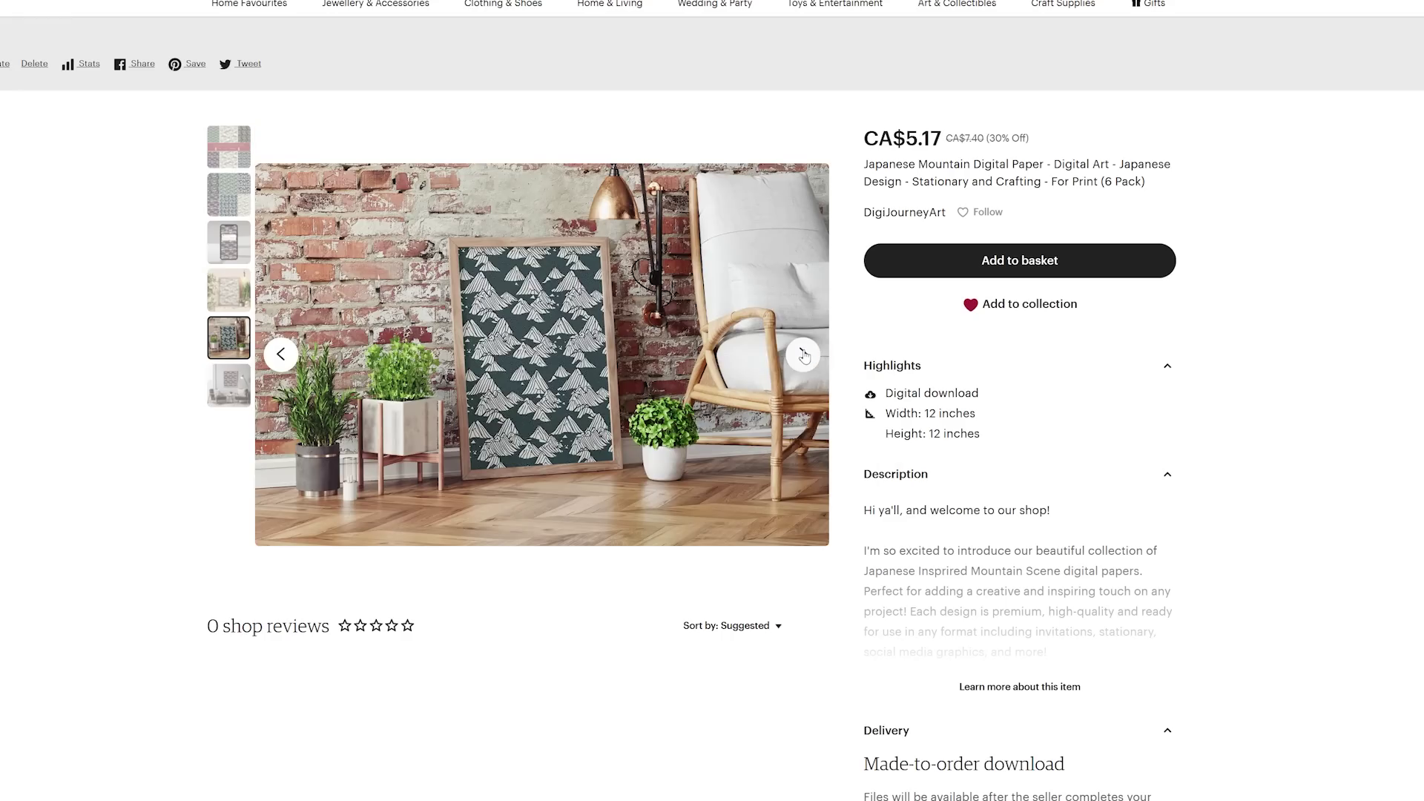